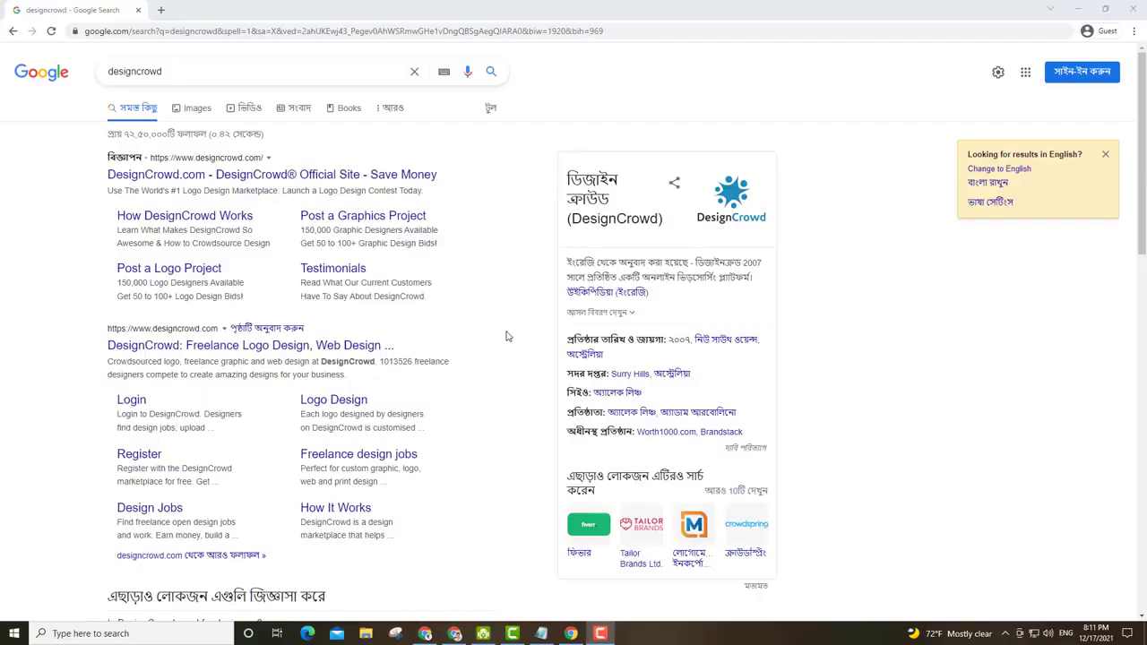
- Open the DesignCrowd ad link from the 'designcrowd' Google results in a new tab
double_click(175, 69)
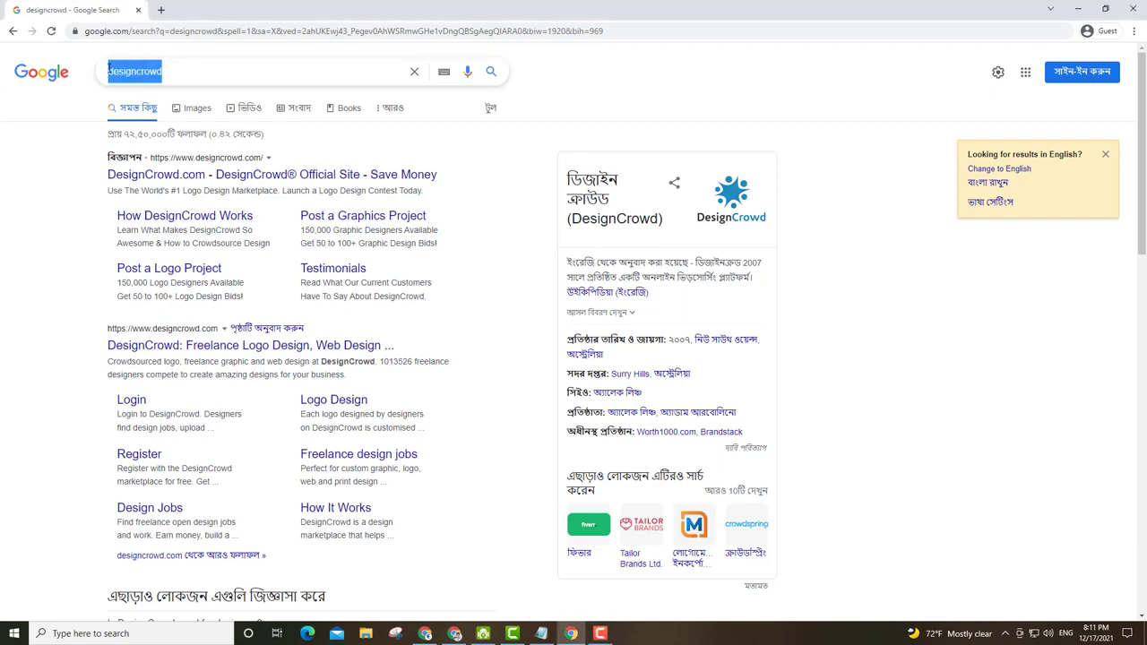
left_click(826, 90)
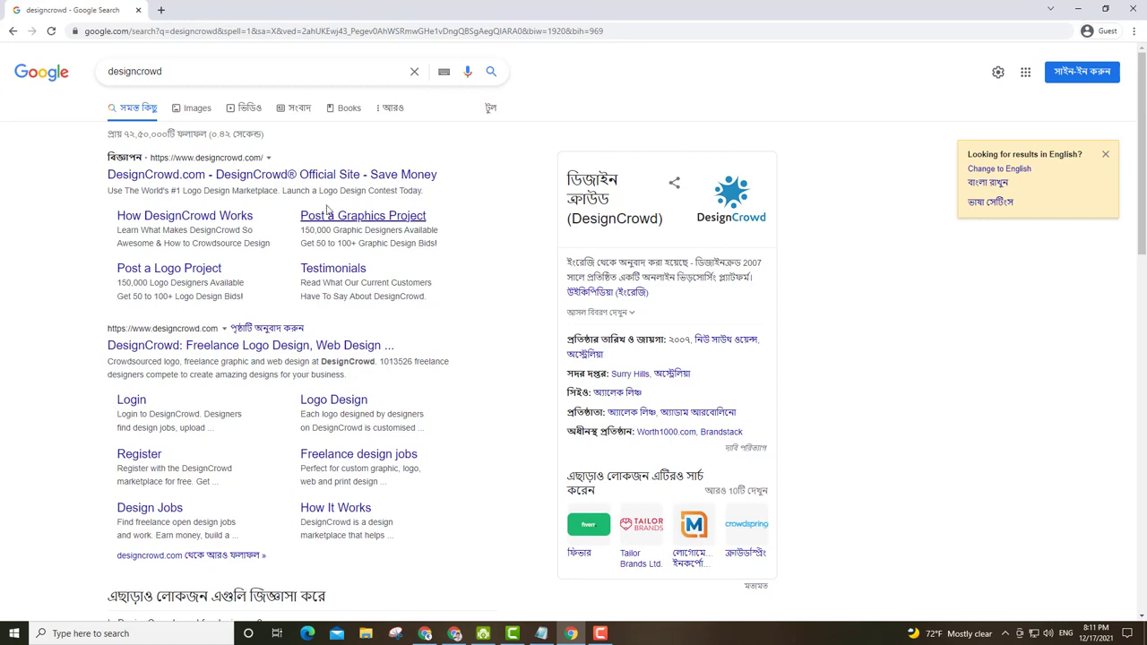
right_click(179, 178)
left_click(214, 185)
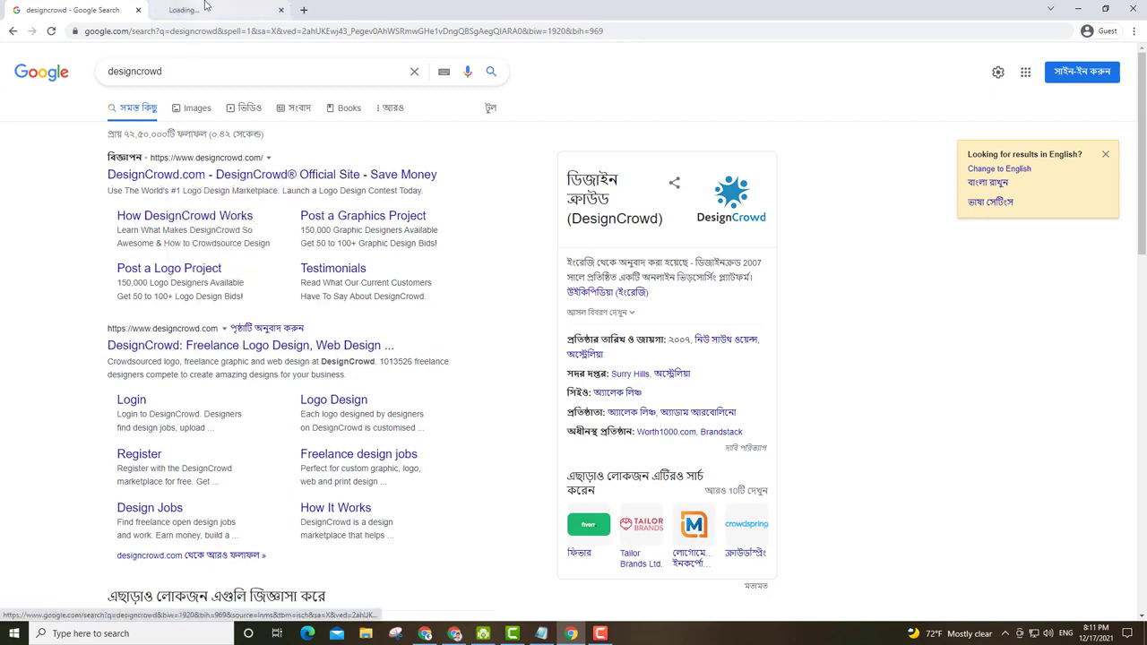
left_click(220, 10)
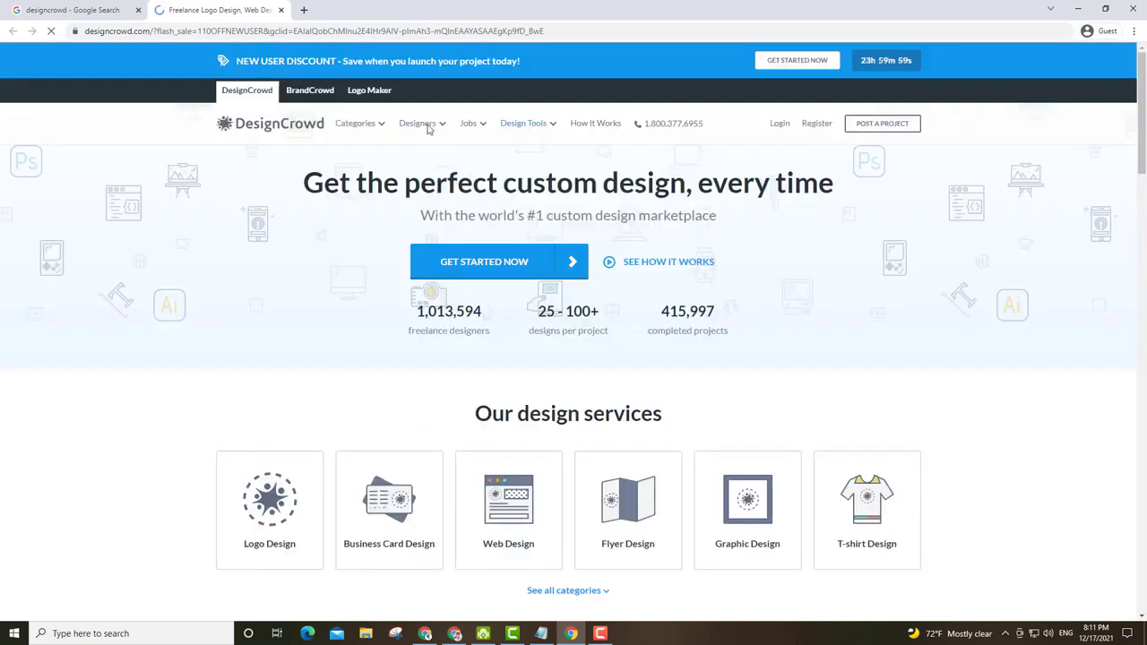
scroll(441, 254, "down", 2)
scroll(441, 255, "up", 2)
mouse_move(355, 135)
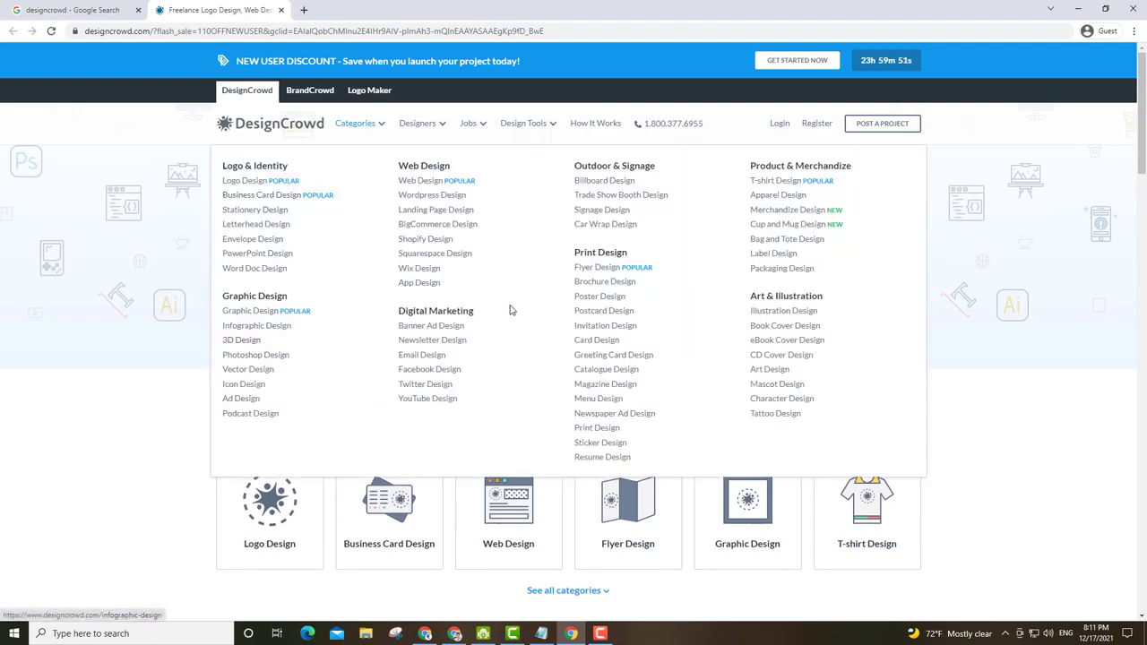
scroll(296, 309, "down", 2)
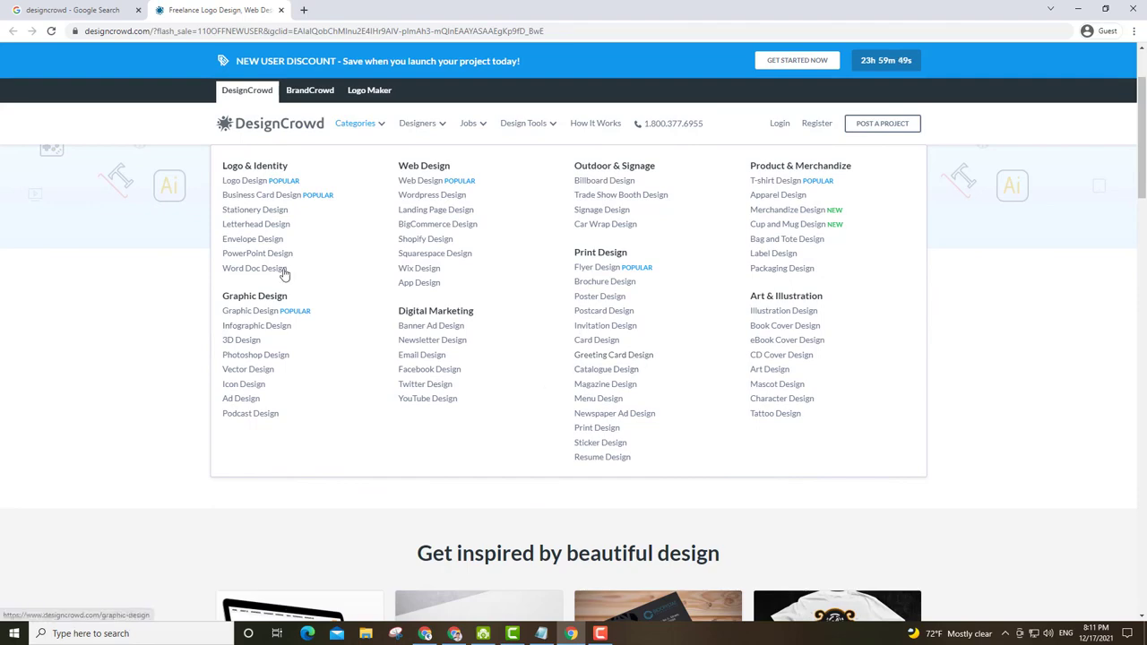
scroll(455, 393, "down", 3)
scroll(455, 392, "up", 1)
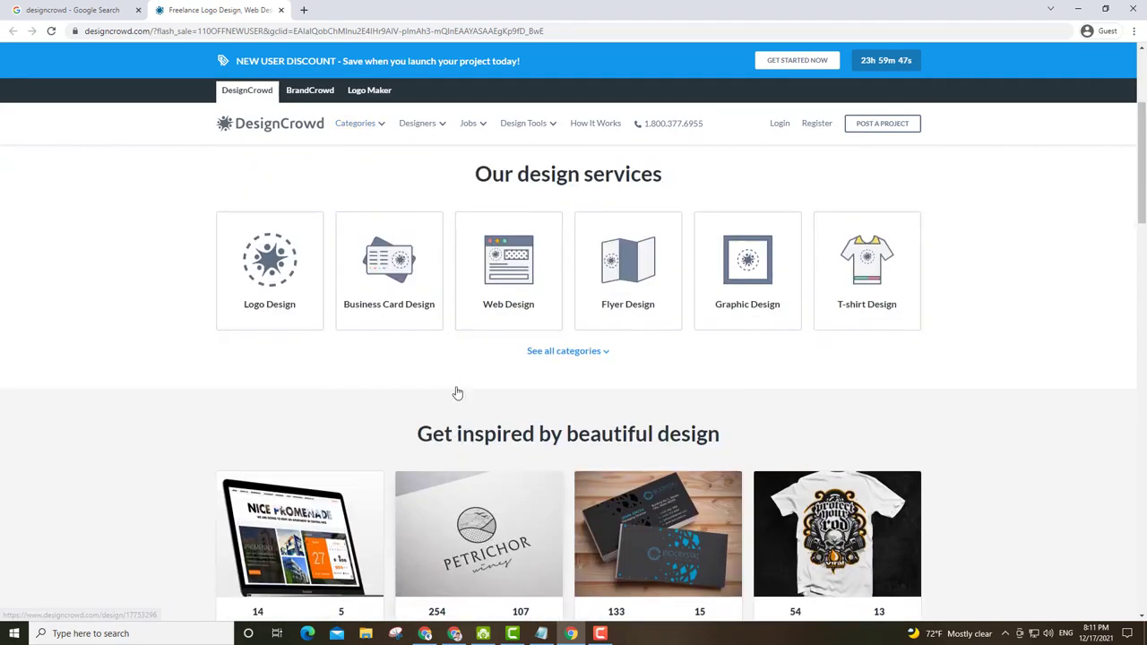
scroll(553, 363, "down", 5)
scroll(530, 365, "down", 2)
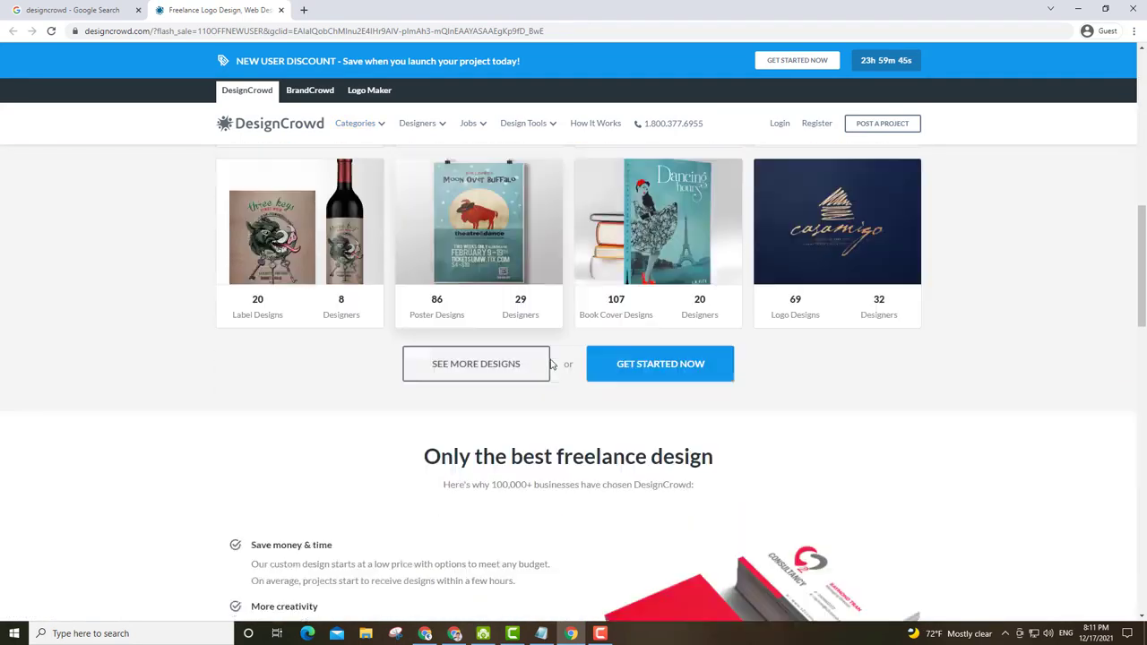
scroll(538, 364, "down", 1)
scroll(551, 364, "down", 3)
scroll(551, 364, "down", 3)
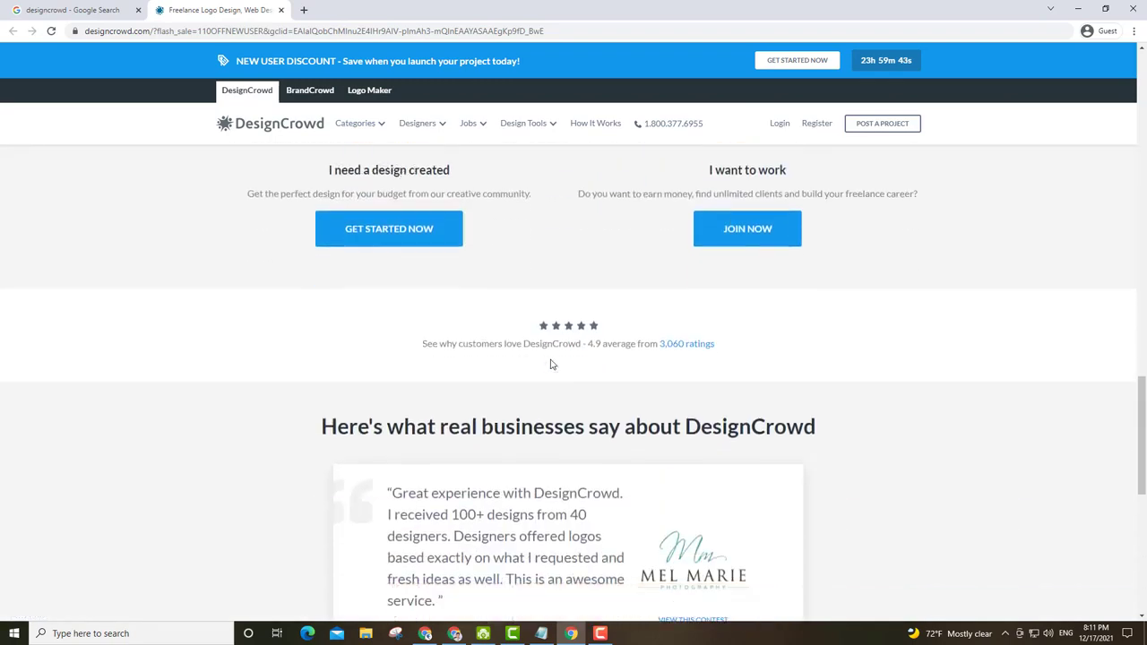
scroll(551, 364, "down", 2)
scroll(552, 363, "down", 3)
scroll(551, 363, "down", 1)
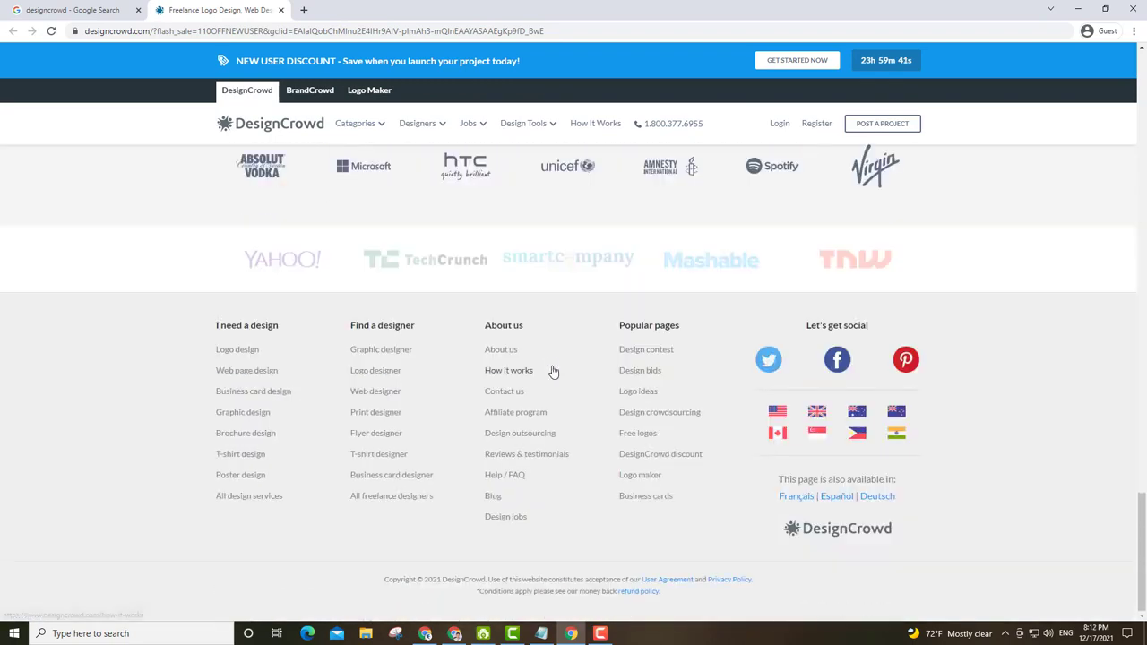
scroll(551, 364, "up", 3)
scroll(552, 368, "down", 3)
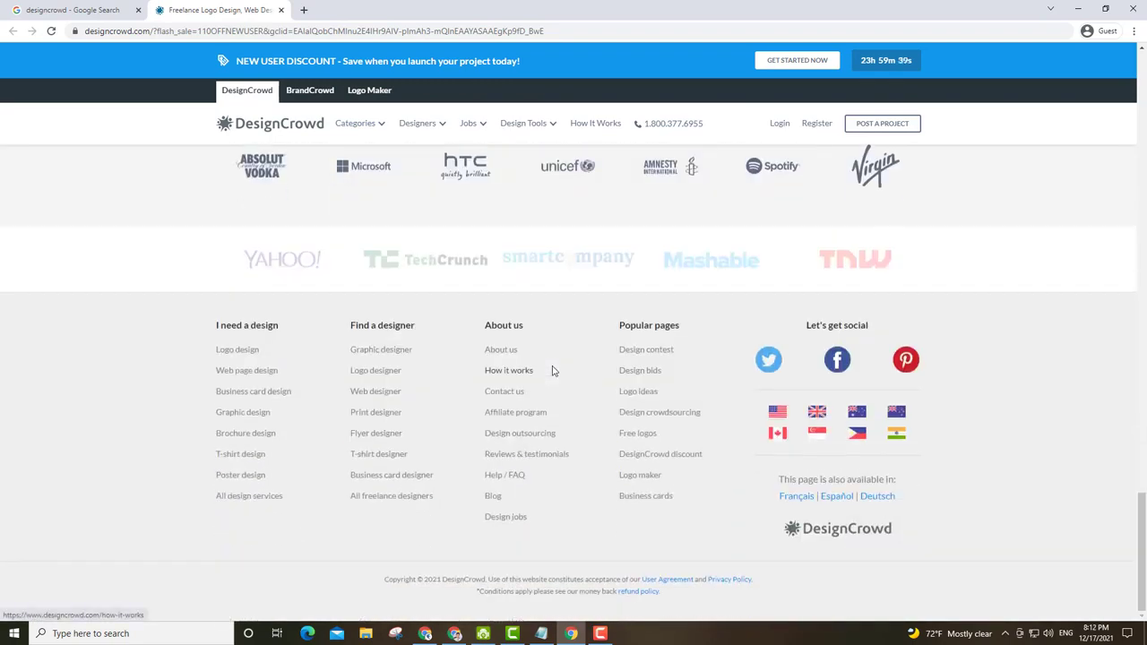
scroll(552, 371, "up", 1)
scroll(553, 371, "up", 1)
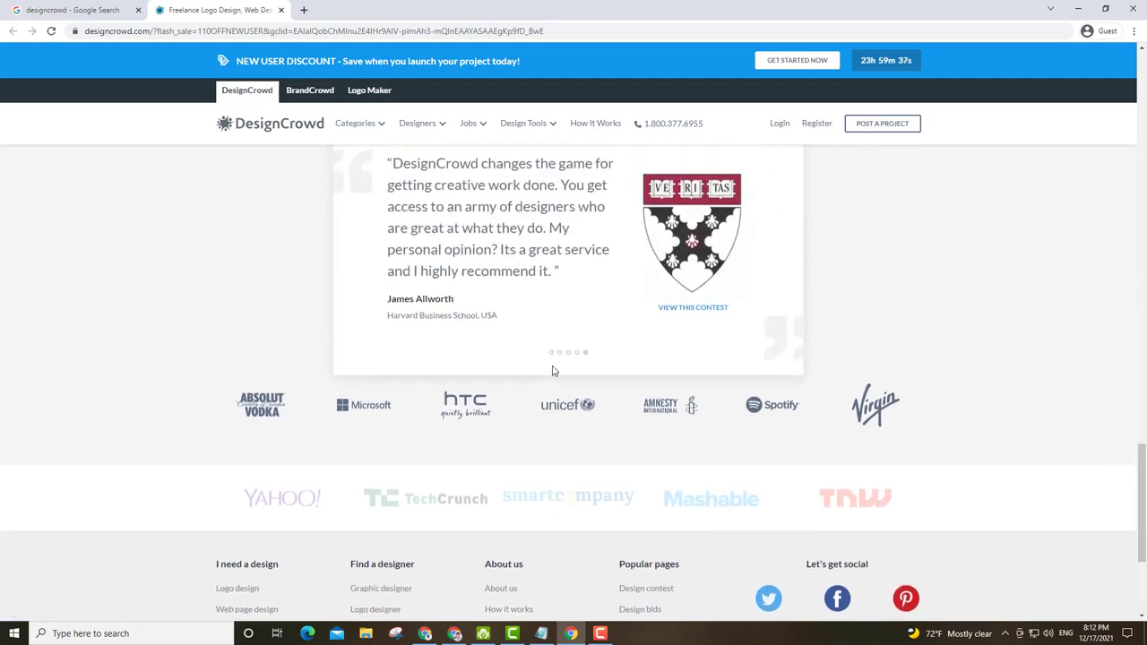
scroll(553, 371, "up", 1)
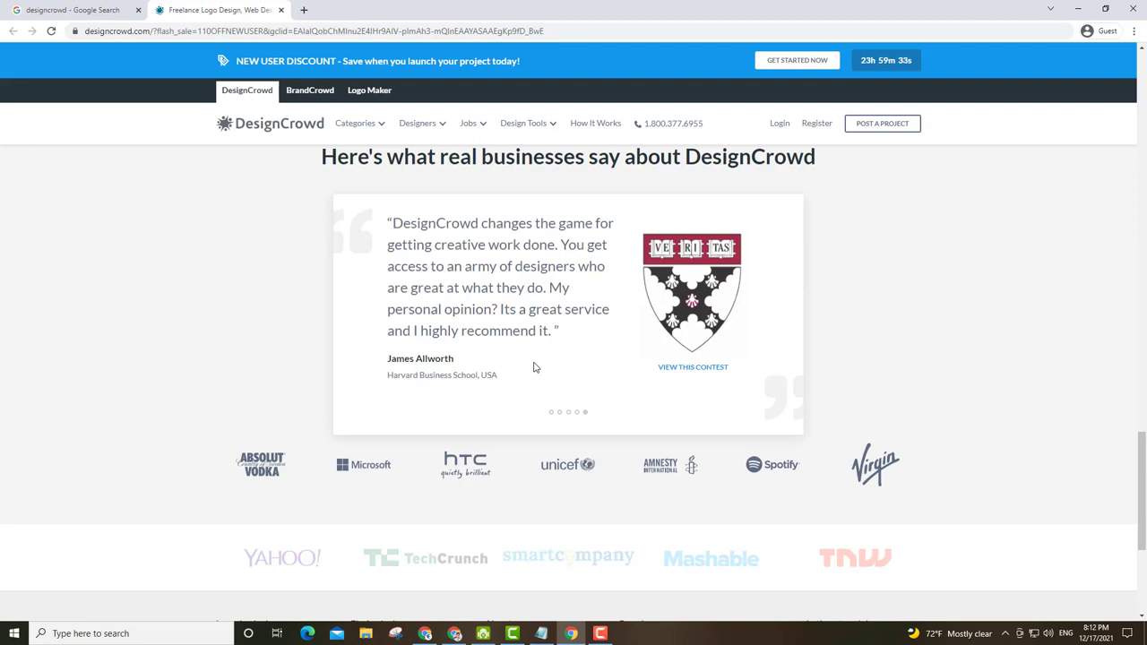
scroll(535, 368, "up", 4)
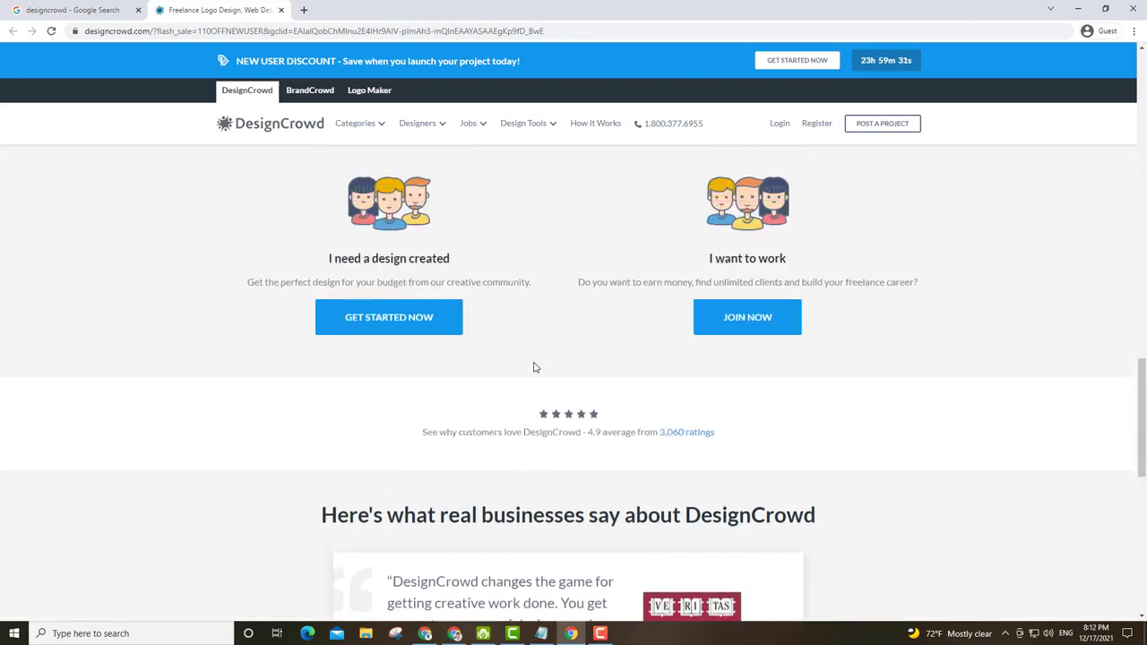
scroll(534, 367, "up", 1)
scroll(534, 367, "up", 1)
scroll(534, 367, "up", 2)
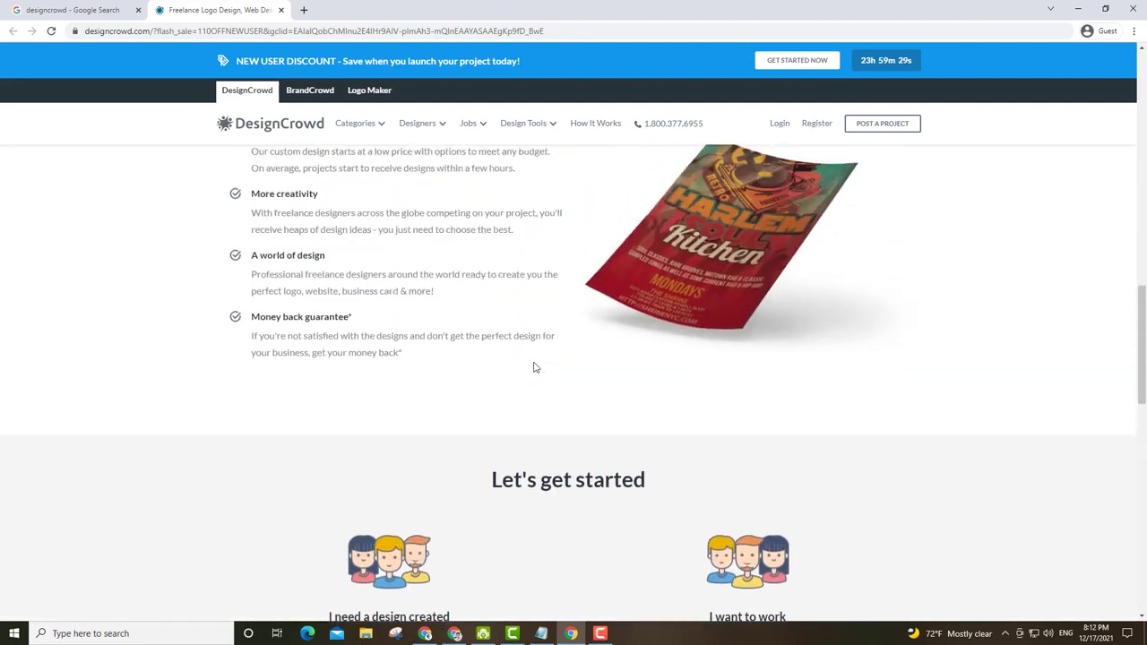
scroll(535, 367, "up", 1)
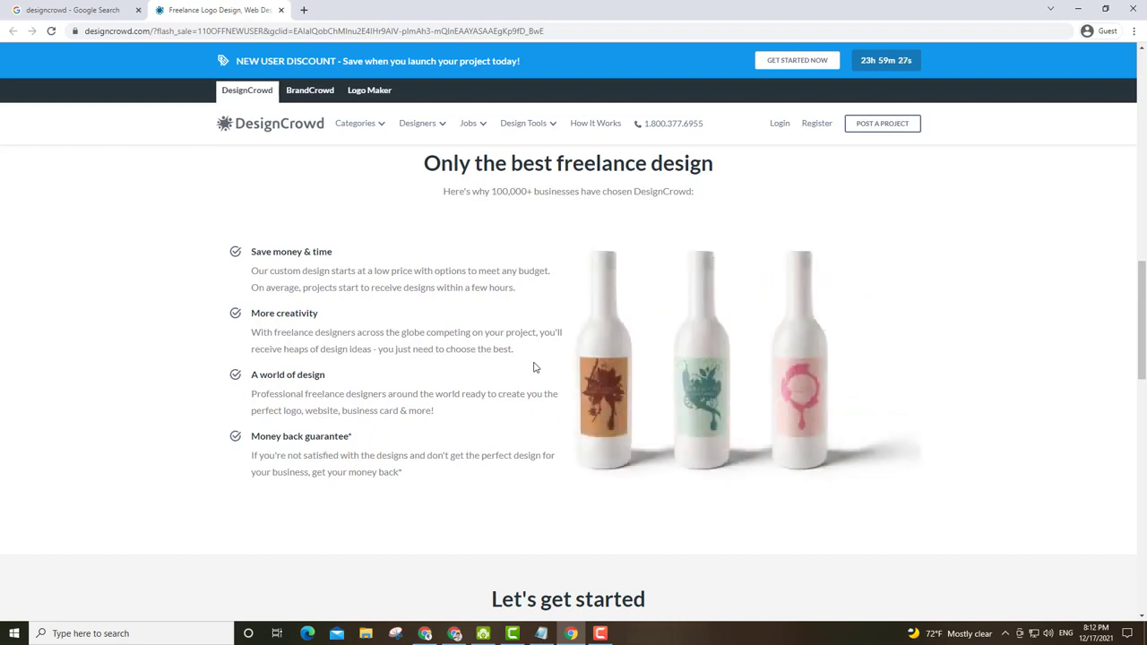
scroll(534, 367, "up", 2)
scroll(534, 368, "up", 1)
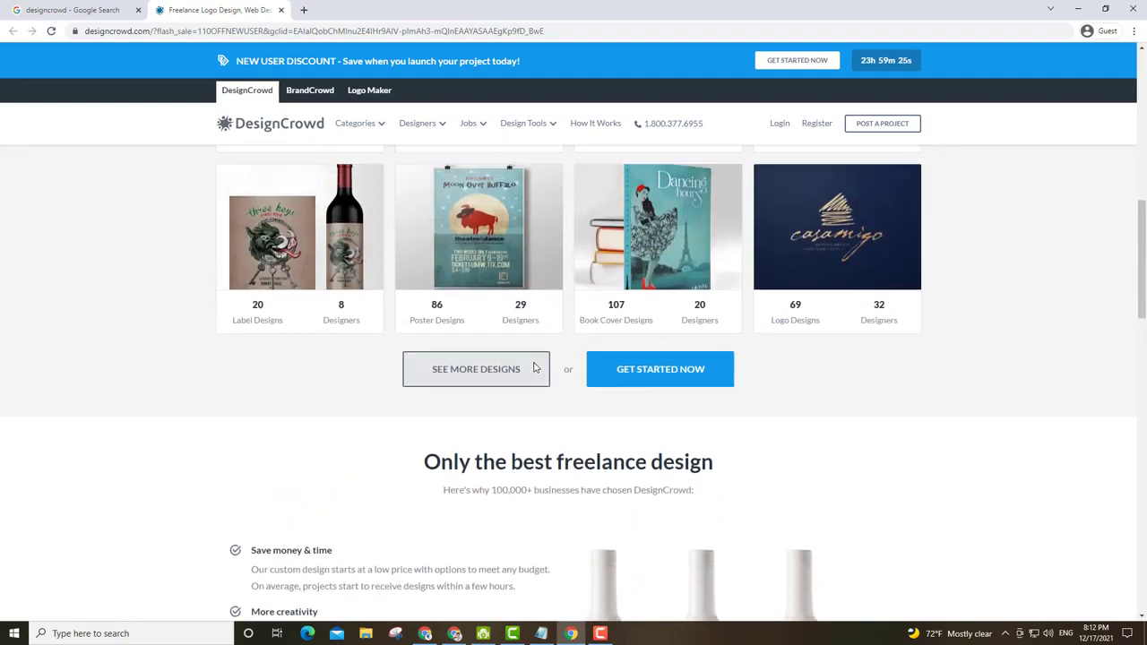
scroll(594, 384, "up", 4)
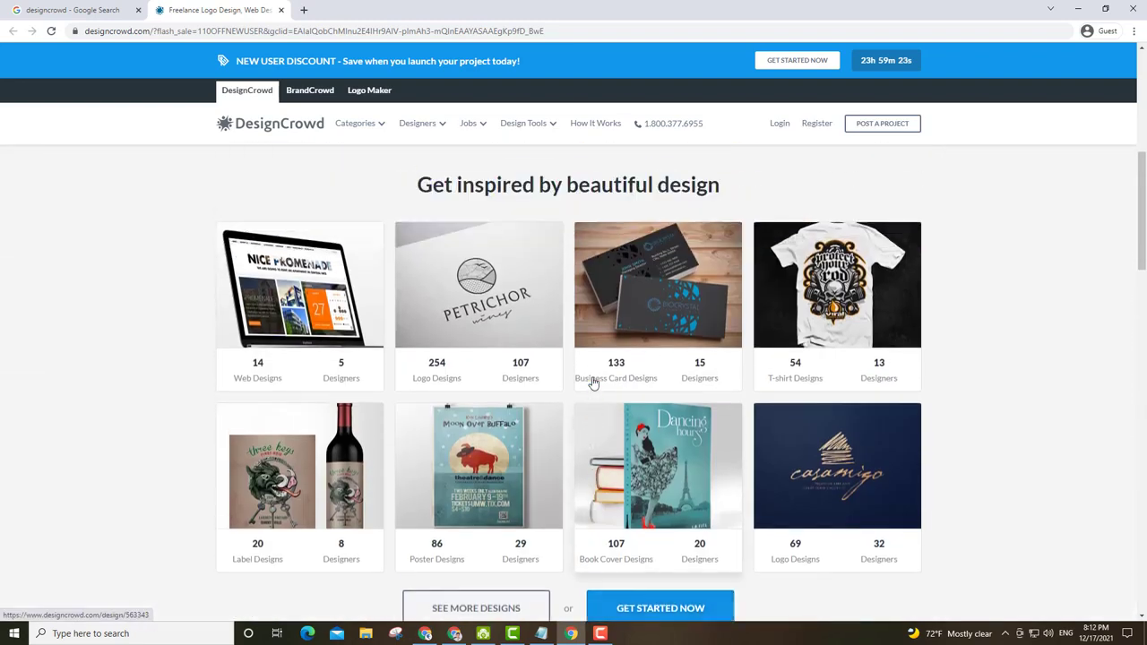
scroll(594, 383, "up", 2)
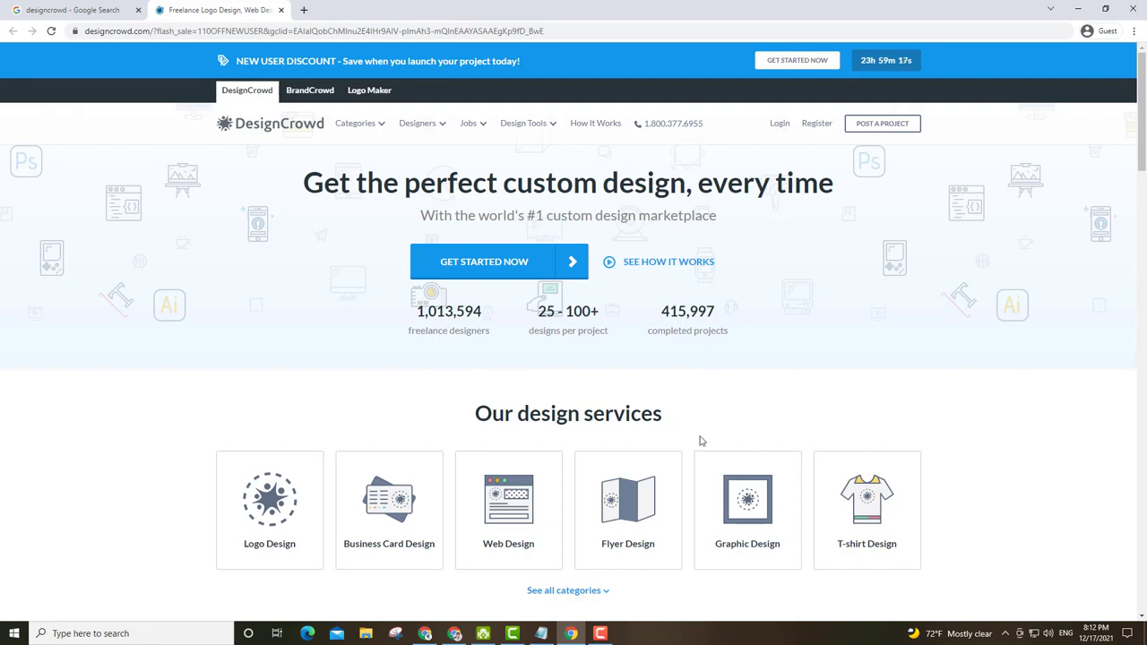
- Register with a first name, the e-mail copied from Notepad and a password, choosing the designer role
left_click(816, 125)
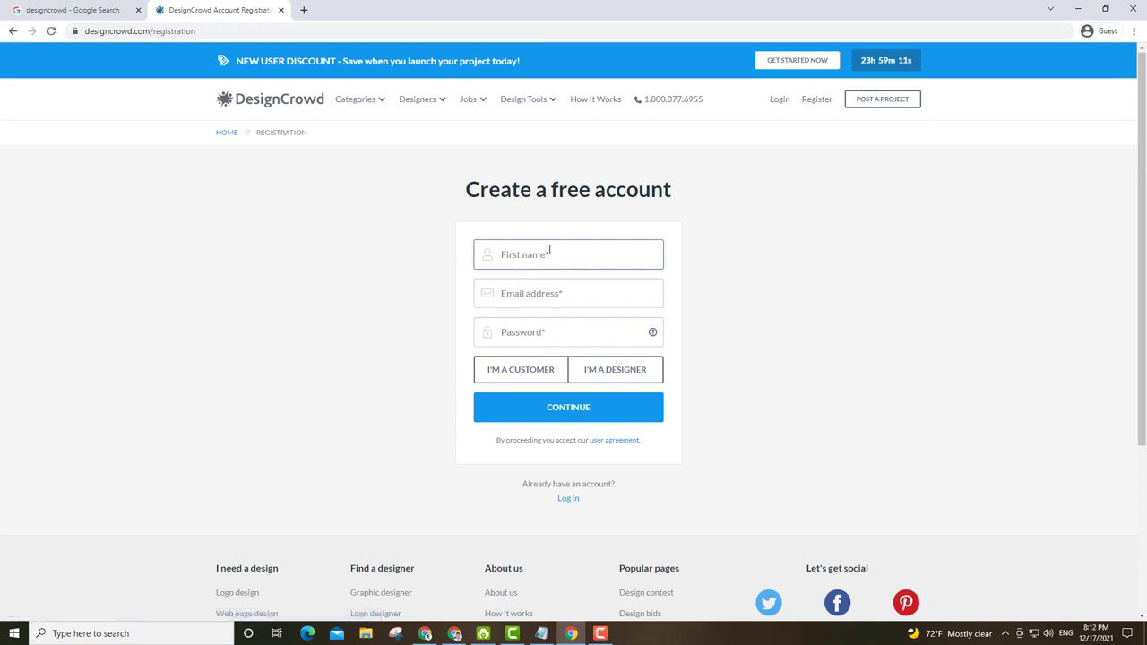
left_click(613, 257)
type("design cool")
left_click(540, 297)
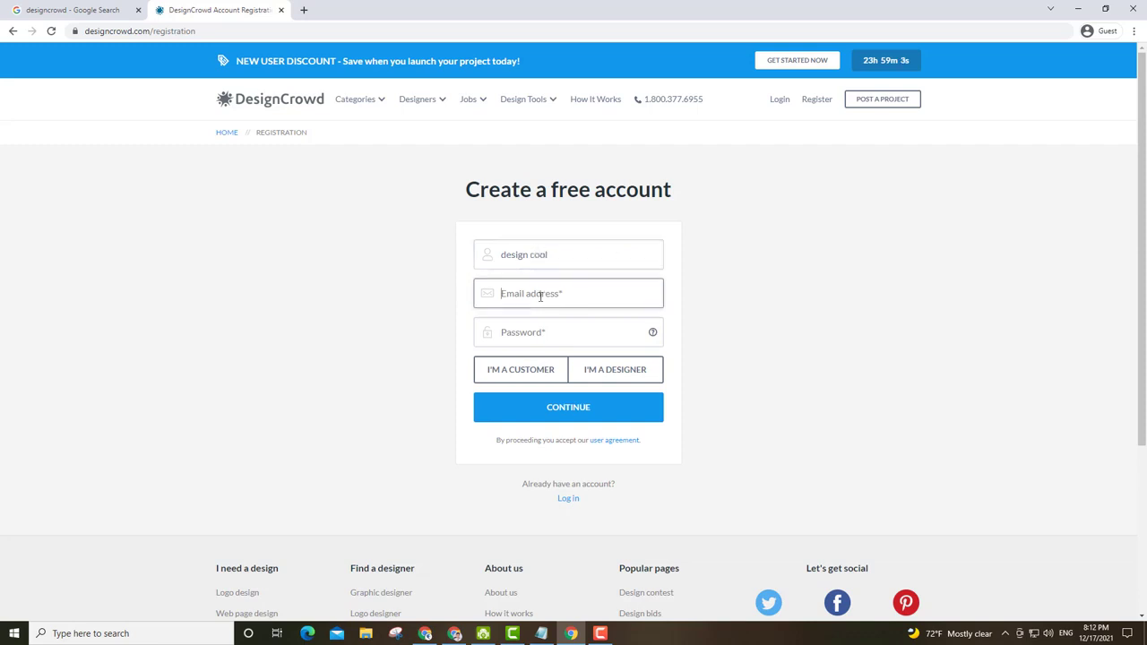
left_click(541, 634)
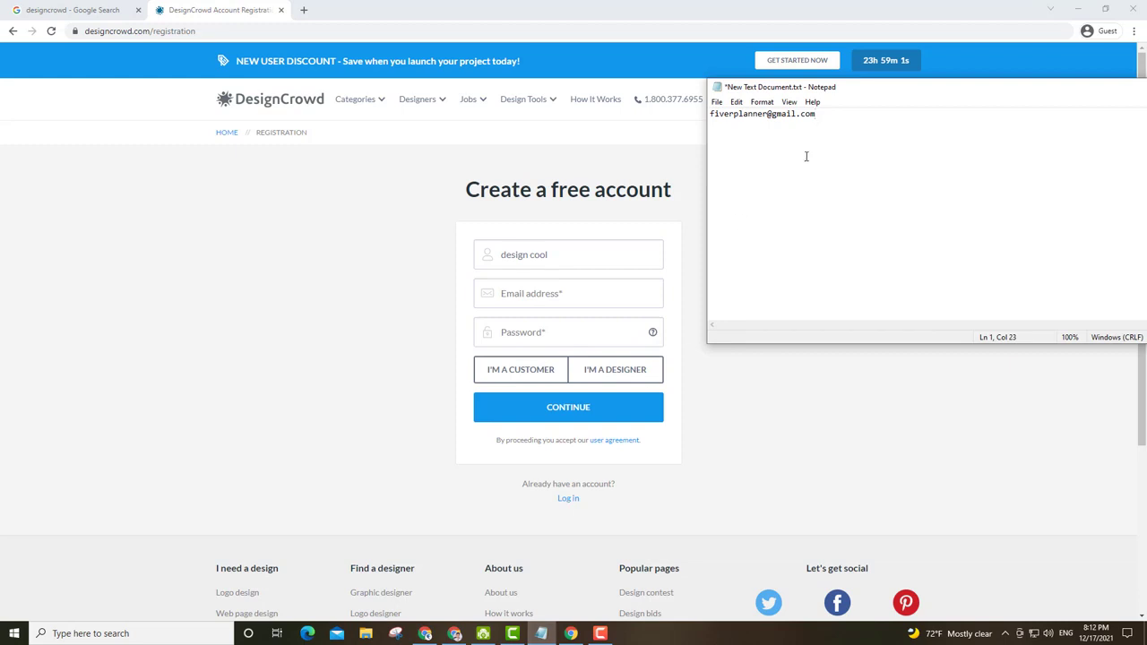
key("ctrl+a")
key("ctrl+c")
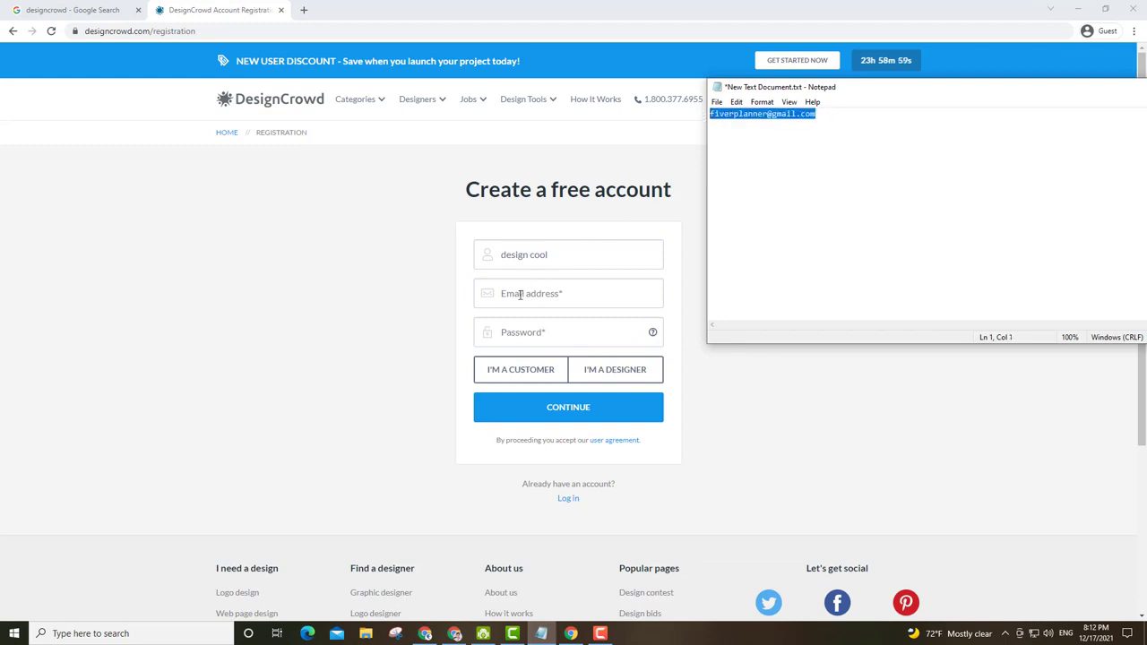
left_click(518, 297)
key("ctrl+v")
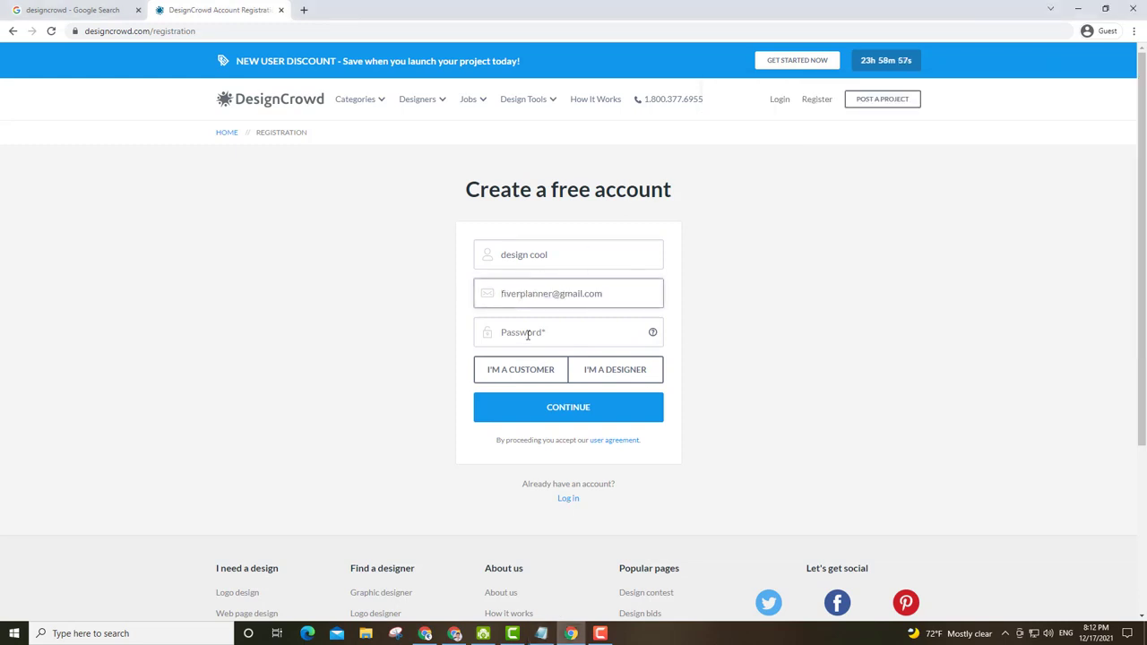
left_click(528, 334)
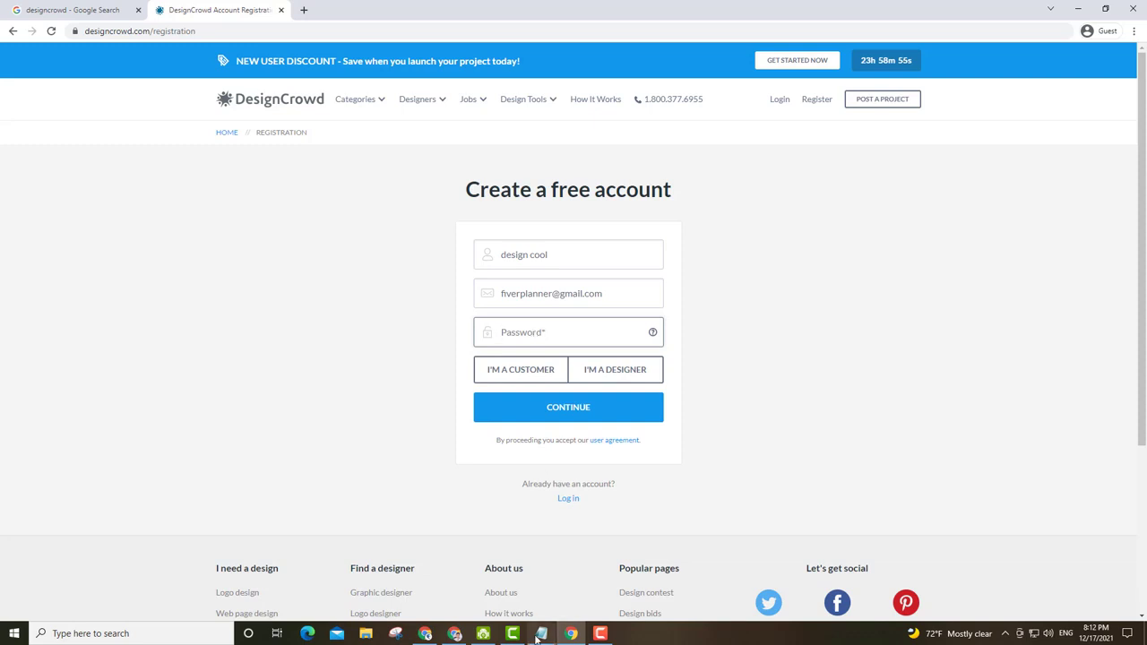
type("d")
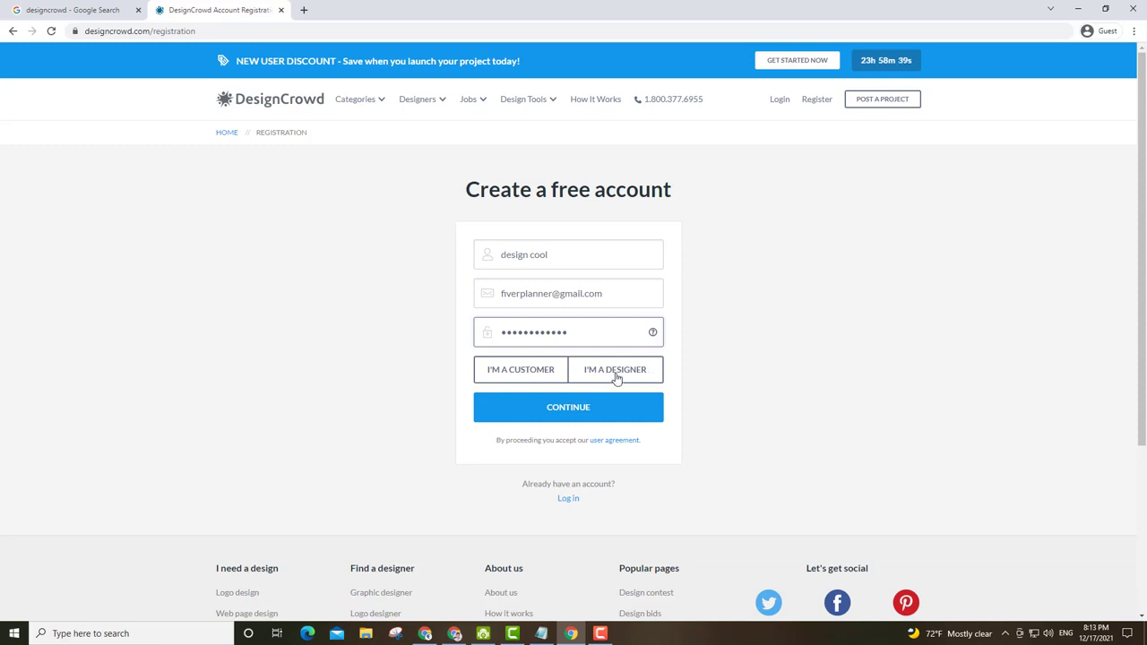
left_click(616, 378)
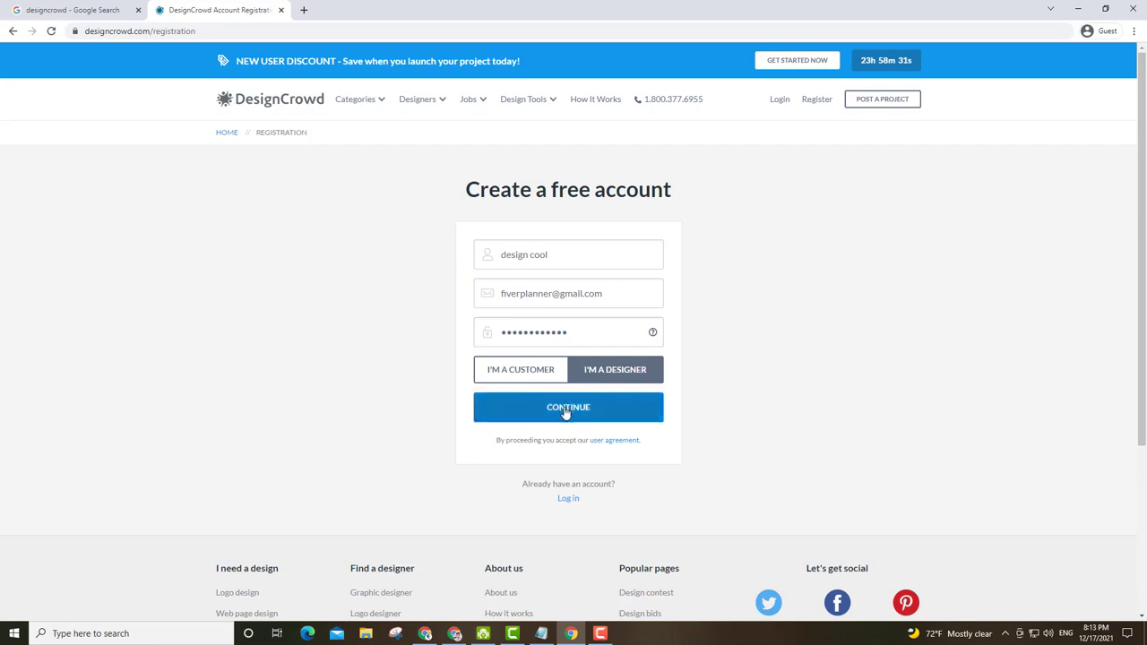
left_click(565, 412)
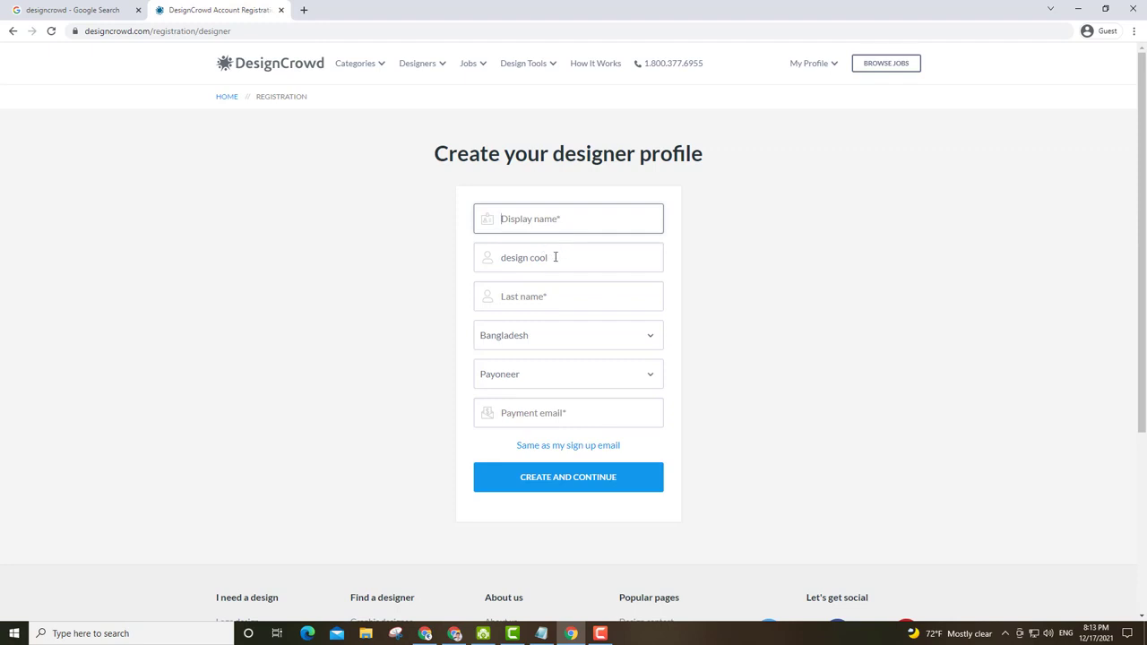
- Split the copied name into the Display name, First name and Last name fields
left_click_drag(555, 257, 497, 257)
key("ctrl+c")
left_click(537, 218)
key("ctrl+v")
left_click(531, 300)
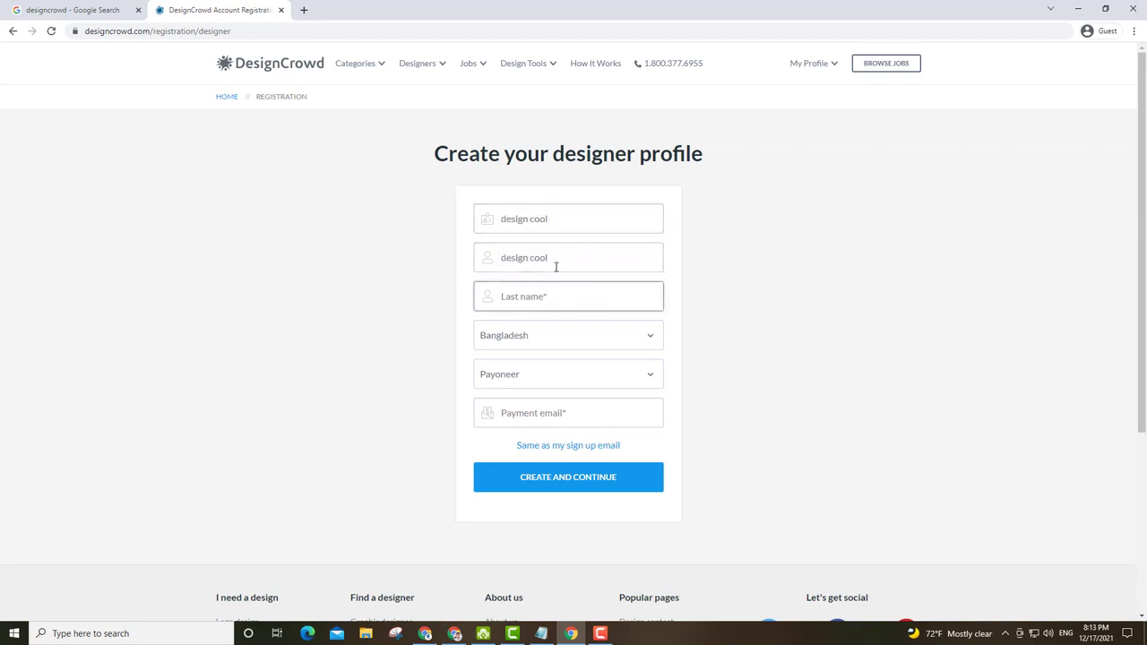
left_click_drag(553, 259, 530, 258)
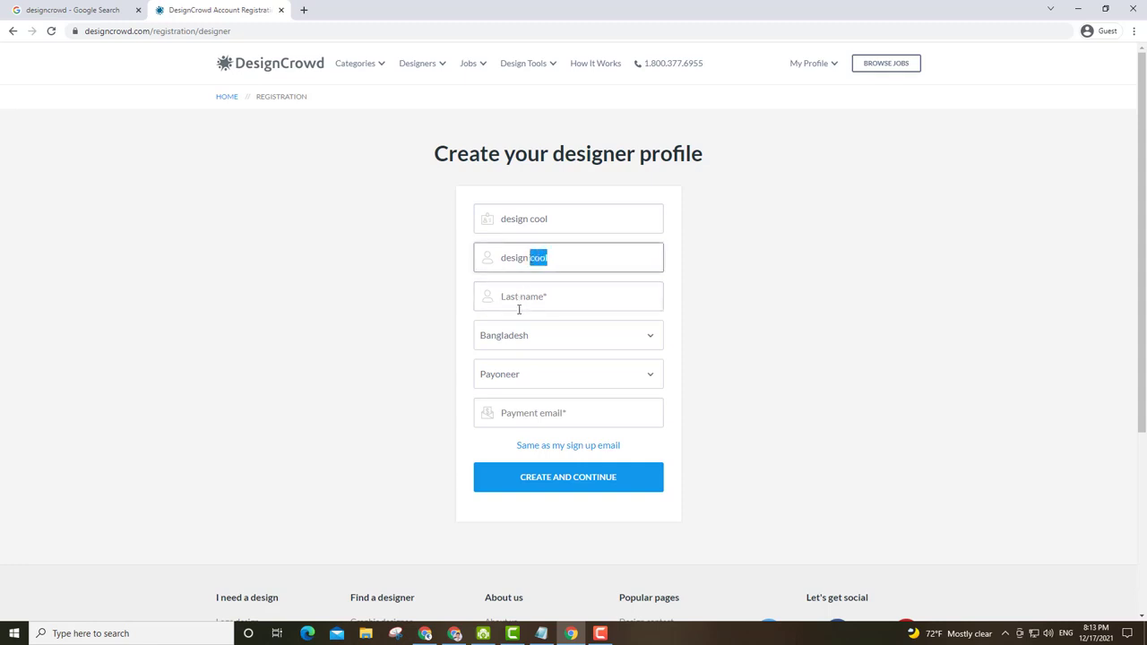
key("ctrl+x")
left_click(524, 299)
key("ctrl+v")
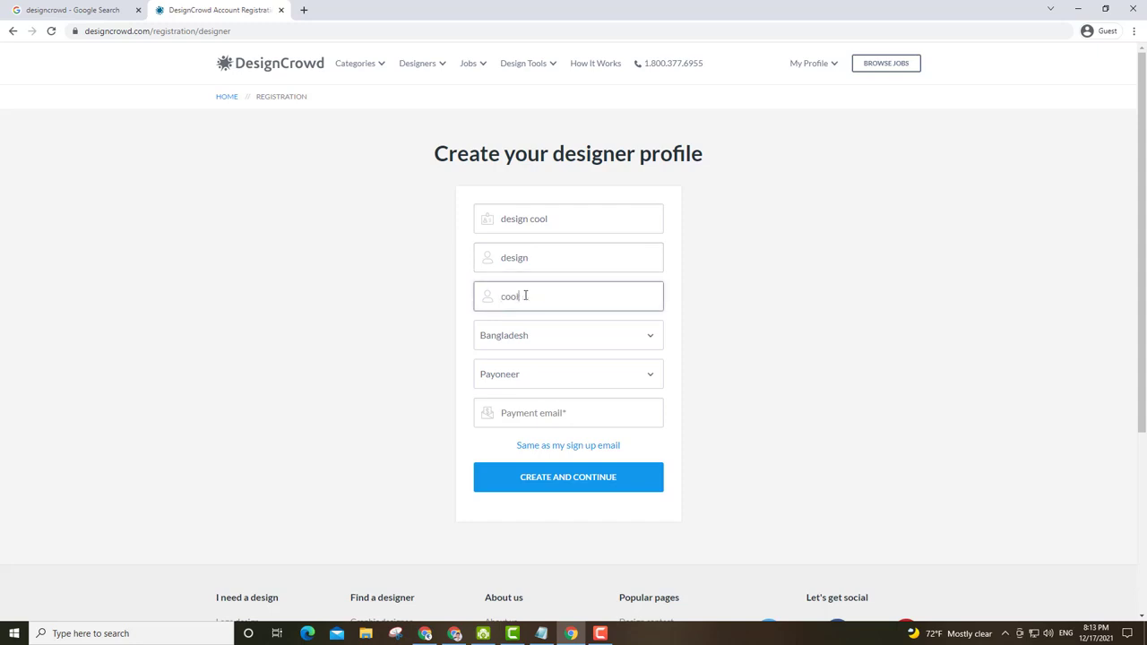
- Keep Payoneer, paste the payment e-mail from Notepad, and create the designer profile
left_click(536, 377)
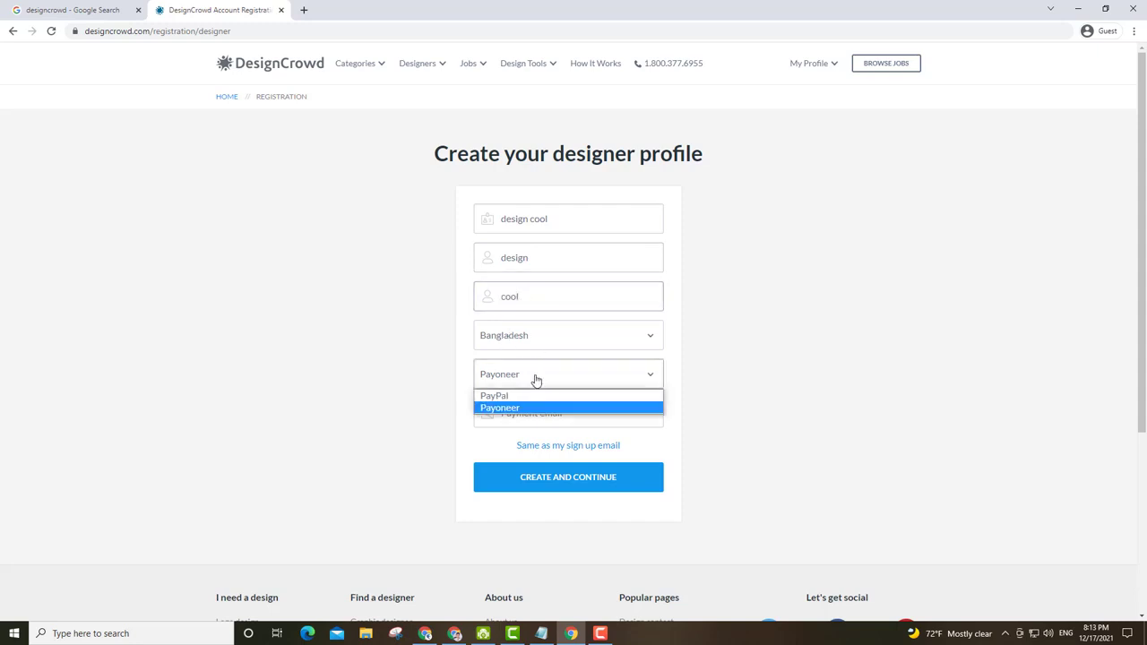
left_click(492, 410)
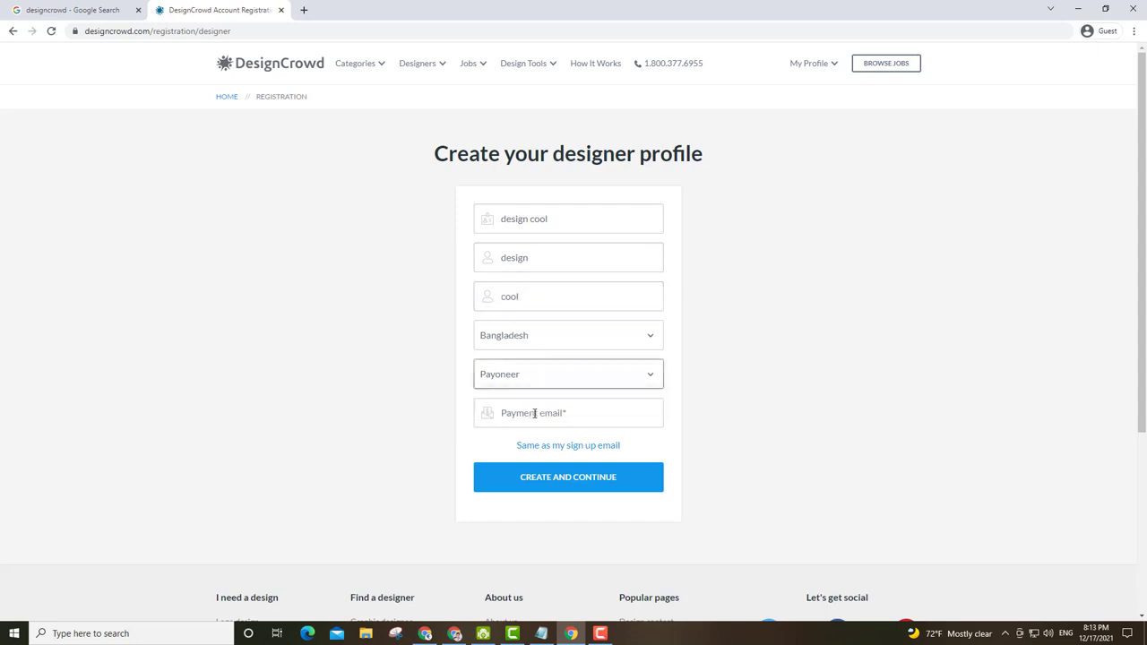
left_click(534, 413)
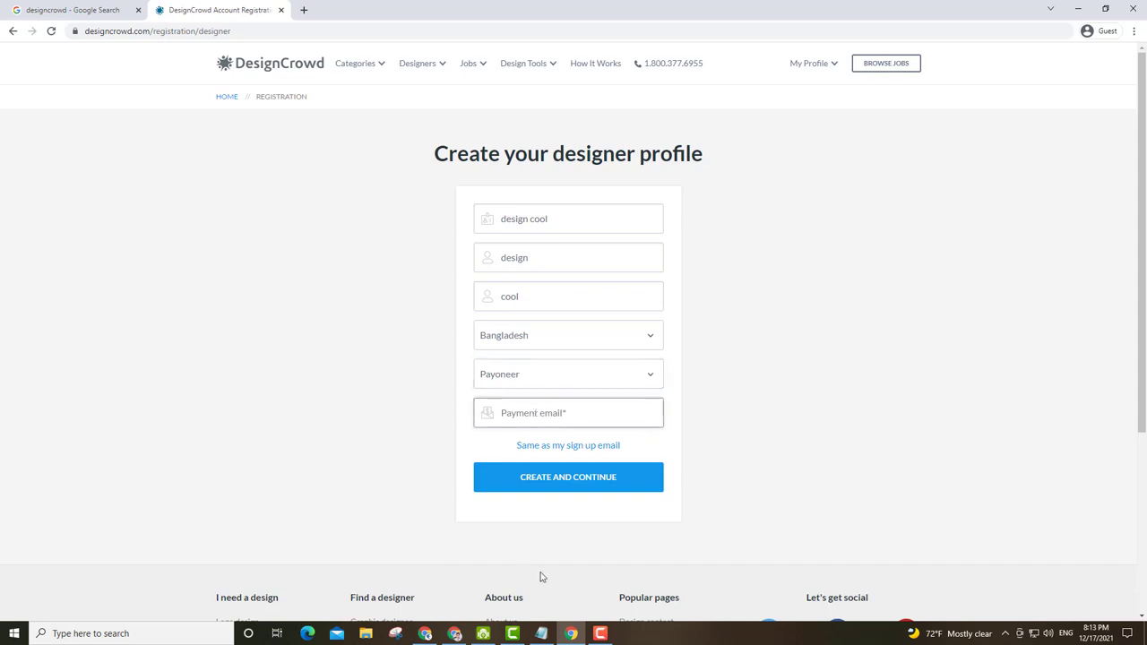
left_click(543, 634)
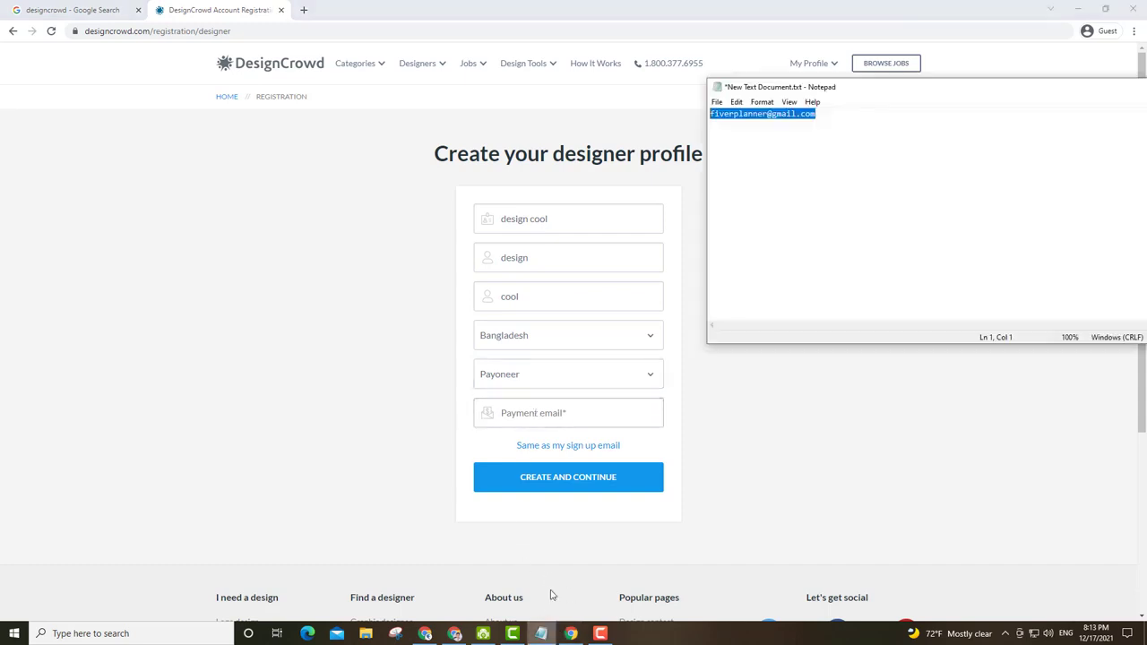
right_click(755, 120)
left_click(767, 157)
left_click(517, 388)
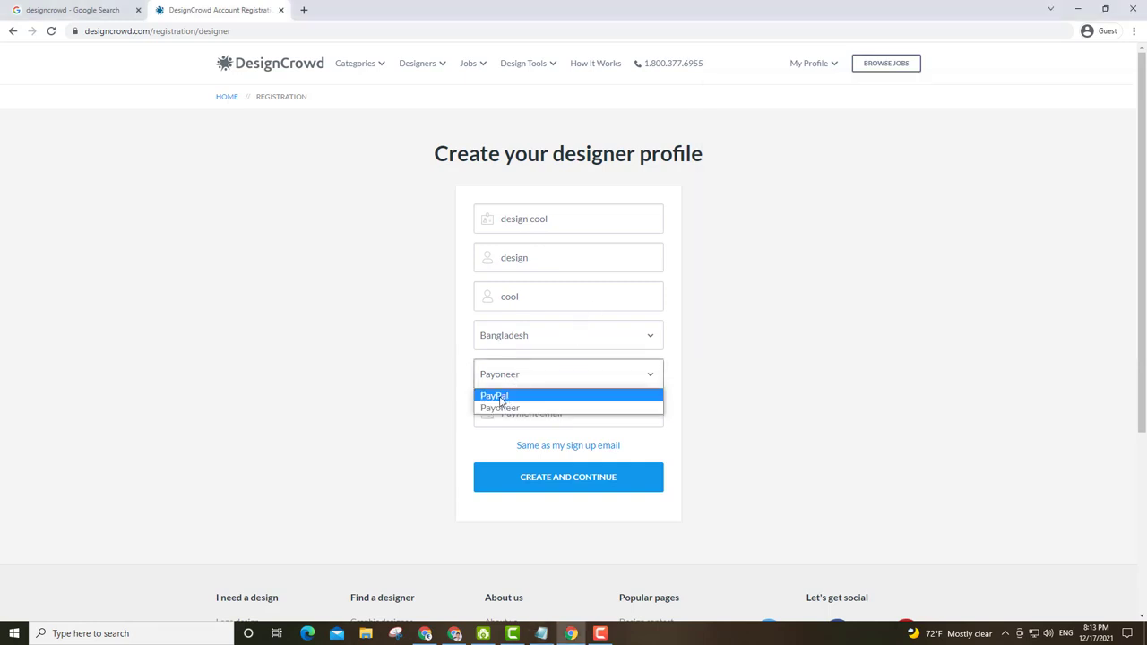
left_click(534, 407)
left_click(534, 415)
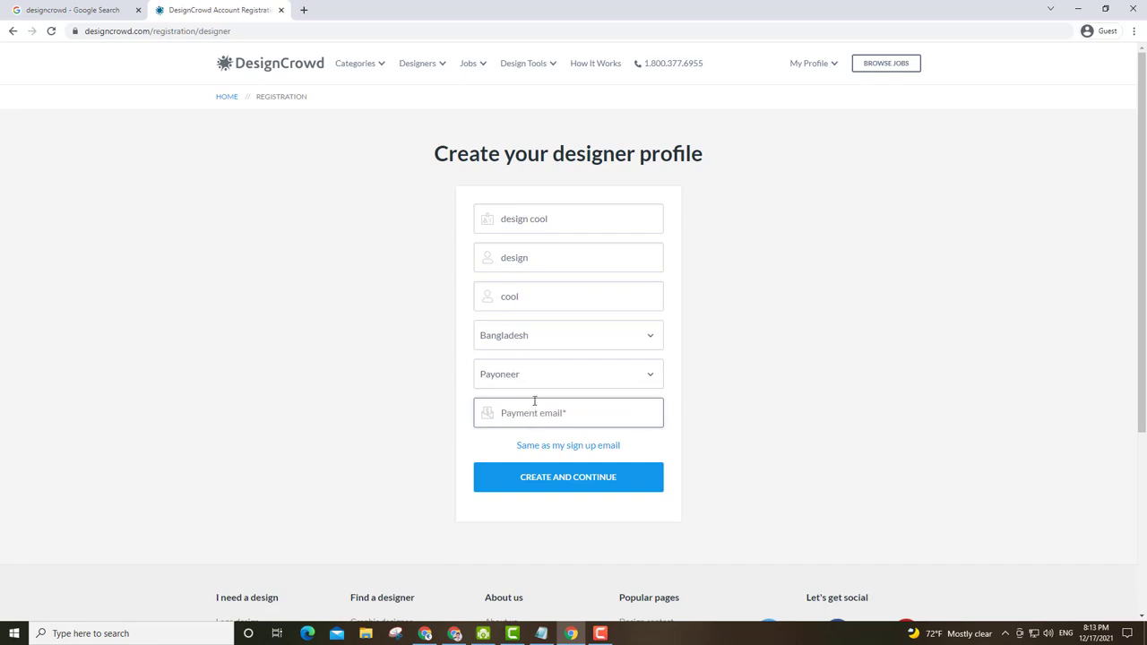
key("ctrl+v")
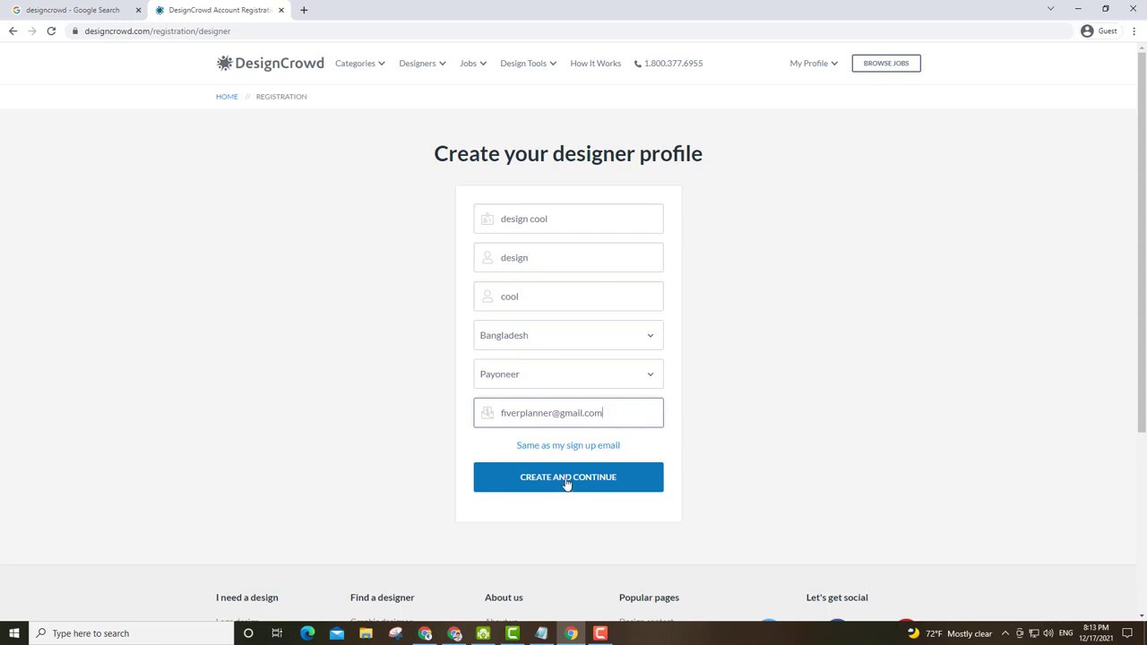
left_click(565, 484)
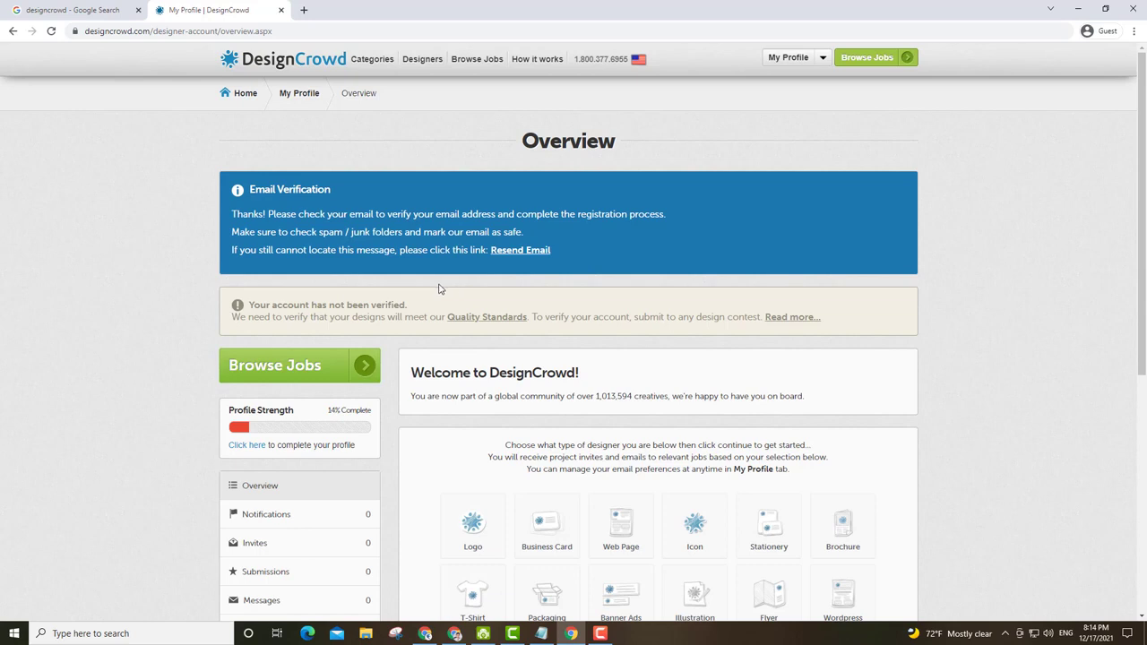
- Search Google for gmail in a new tab and go to the Gmail sign-in page
left_click(304, 11)
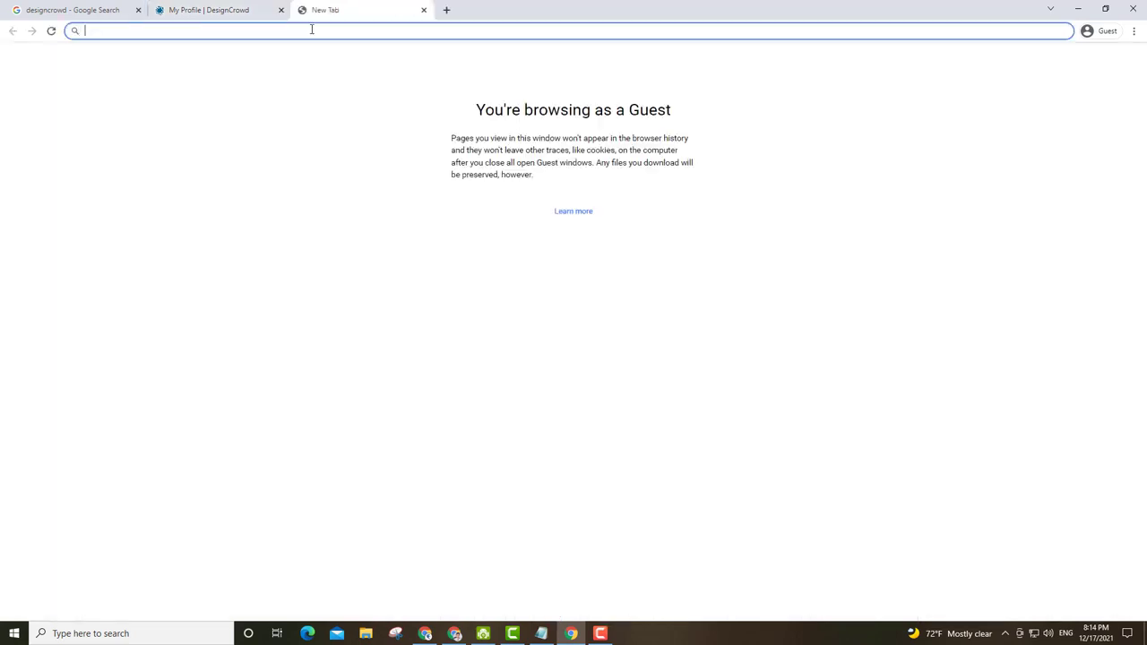
type("gm")
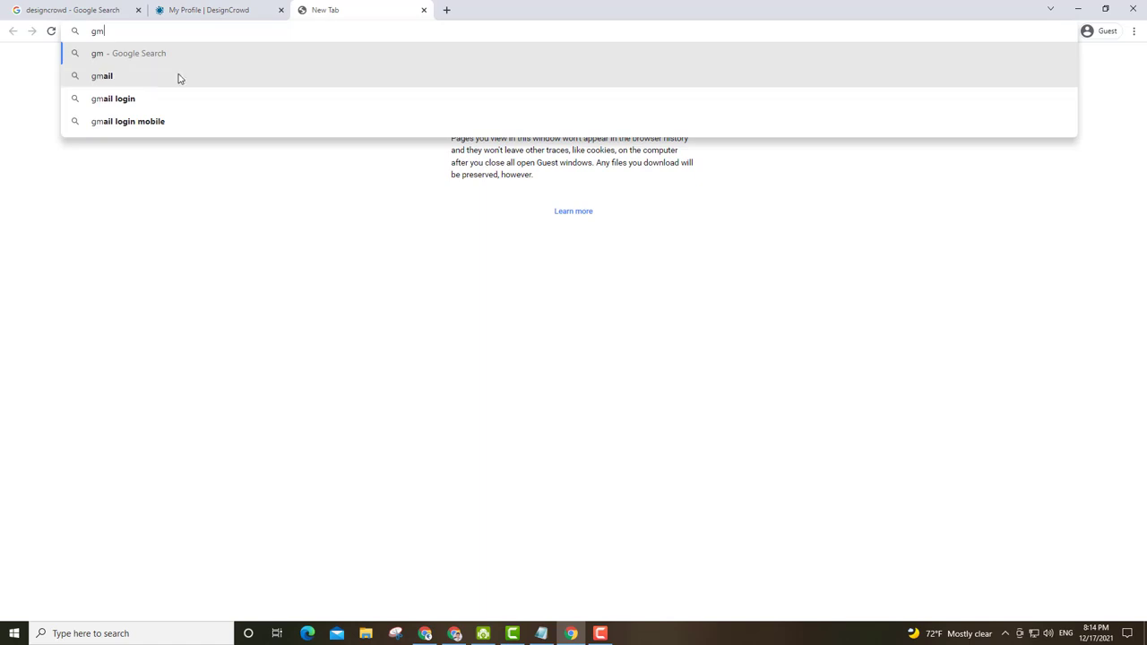
left_click(180, 77)
left_click_drag(207, 4, 340, 9)
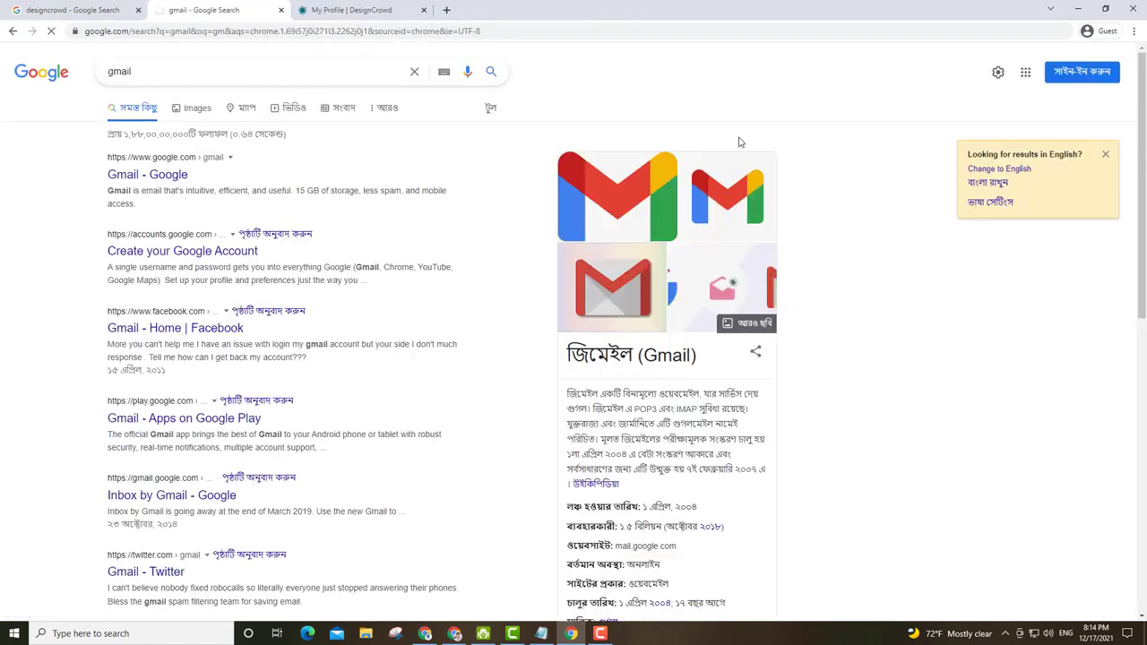
left_click(838, 67)
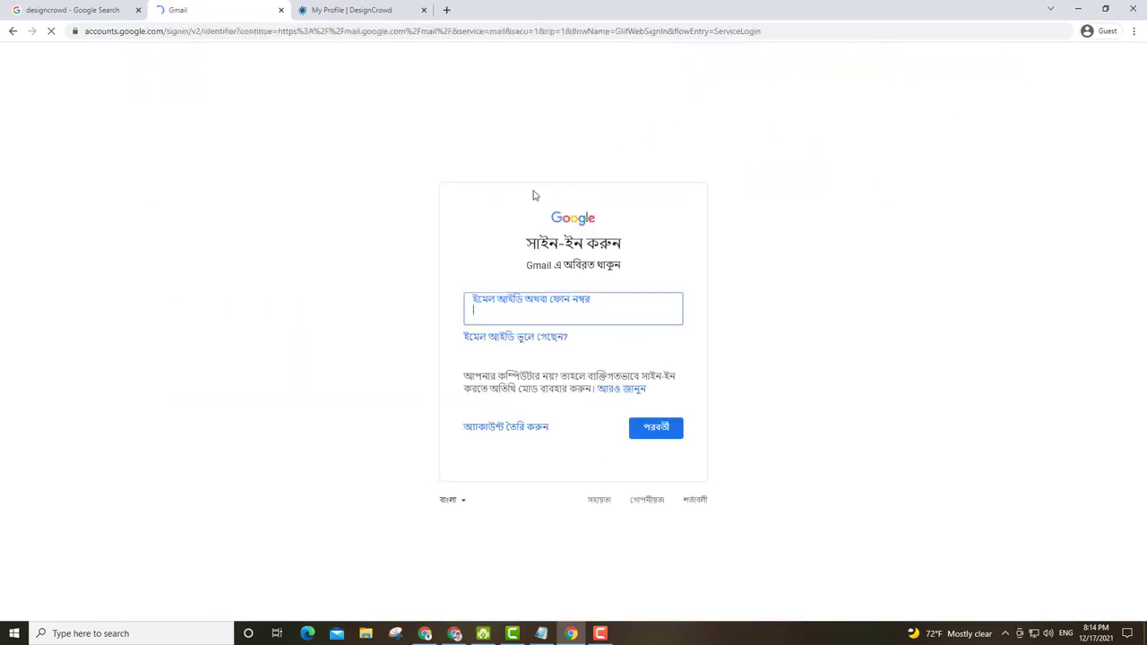
- Sign in with the account e-mail and password, retrying the mistyped password, and confirm recovery details
left_click(654, 428)
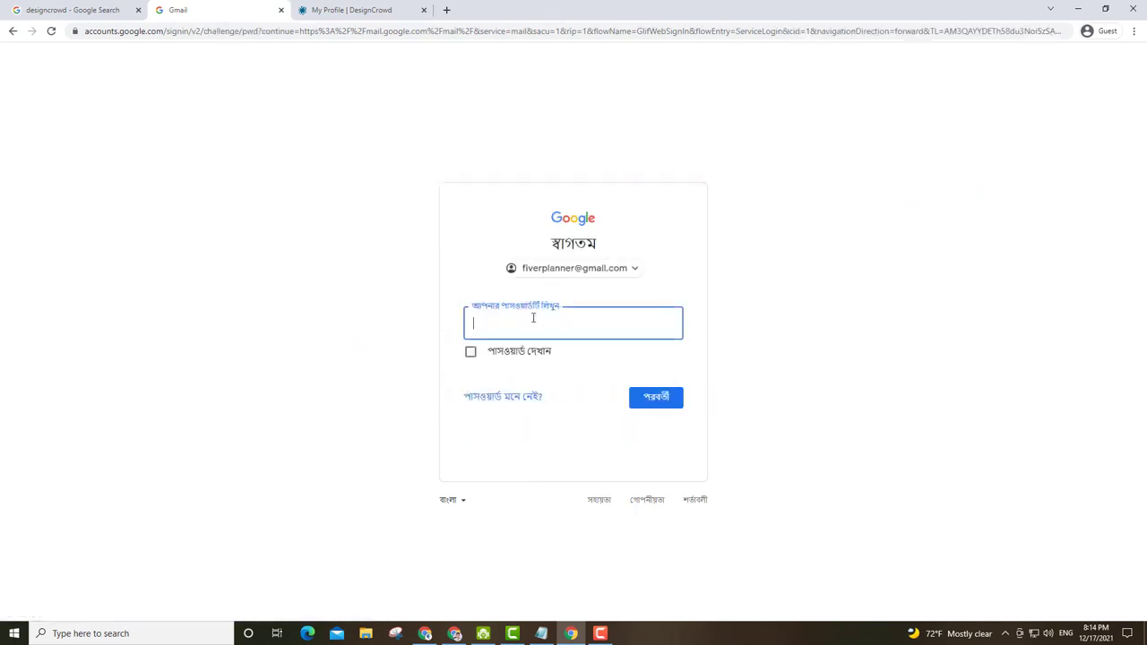
type("•••")
key("ctrl+a")
key("BackSpace")
type("•")
type("•")
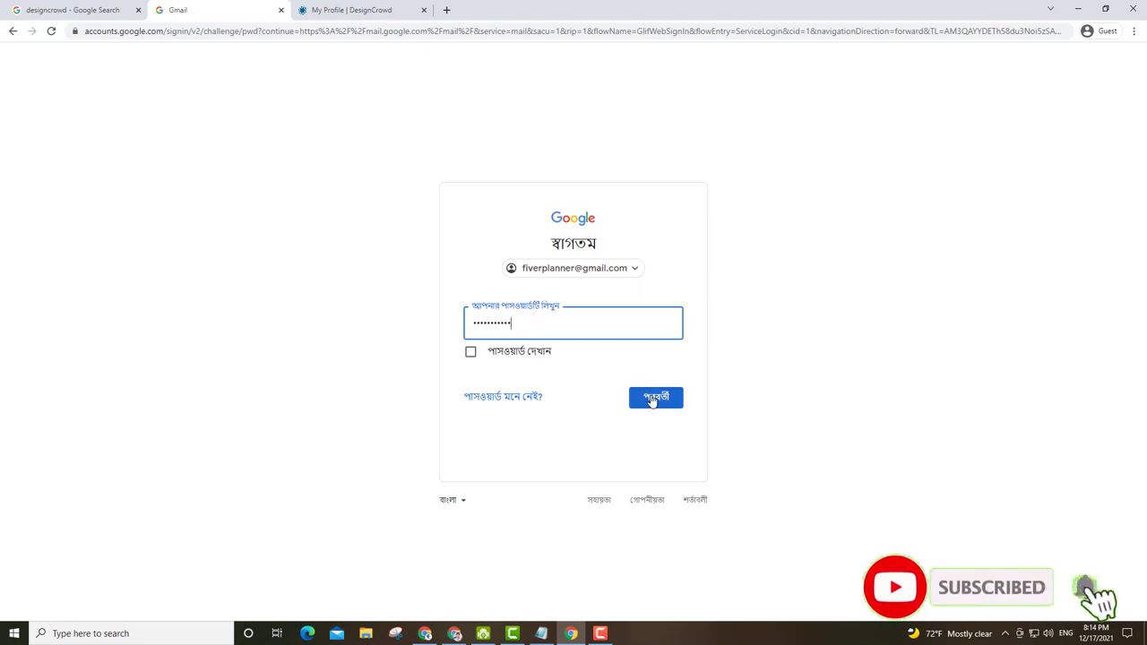
left_click(653, 400)
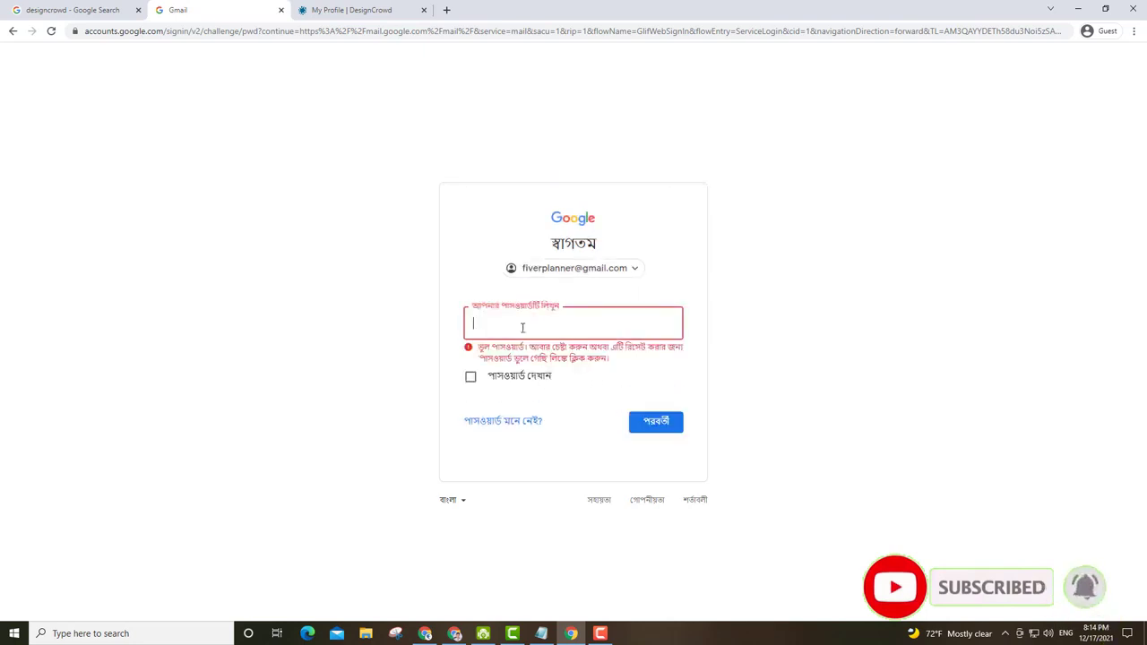
type("•••••")
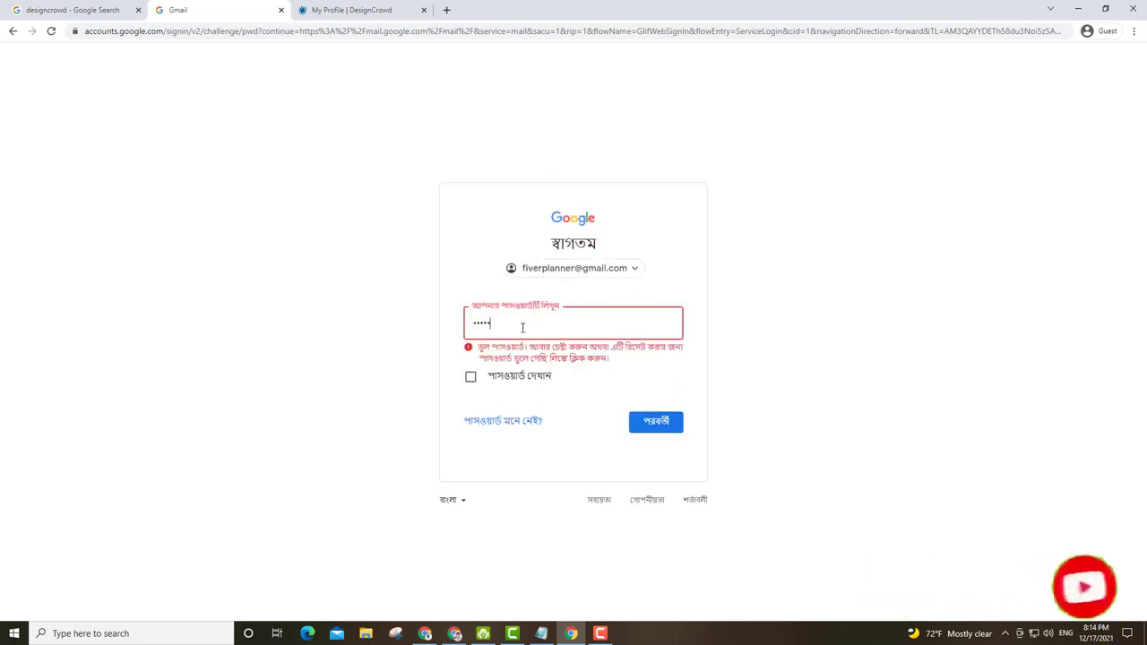
type("••")
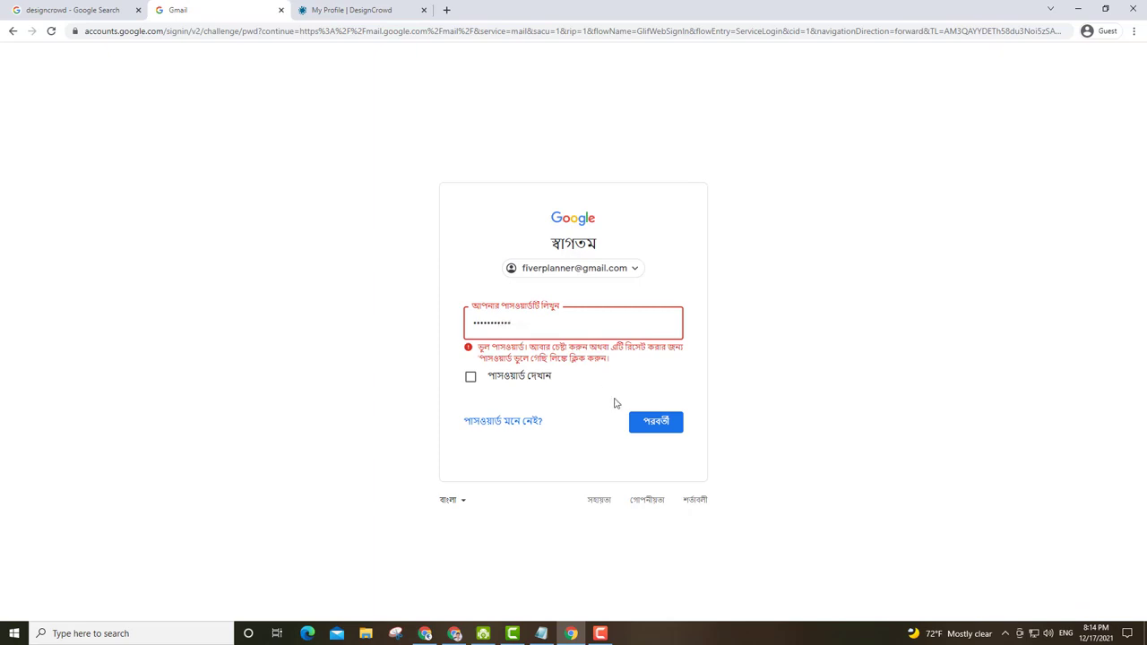
left_click(658, 421)
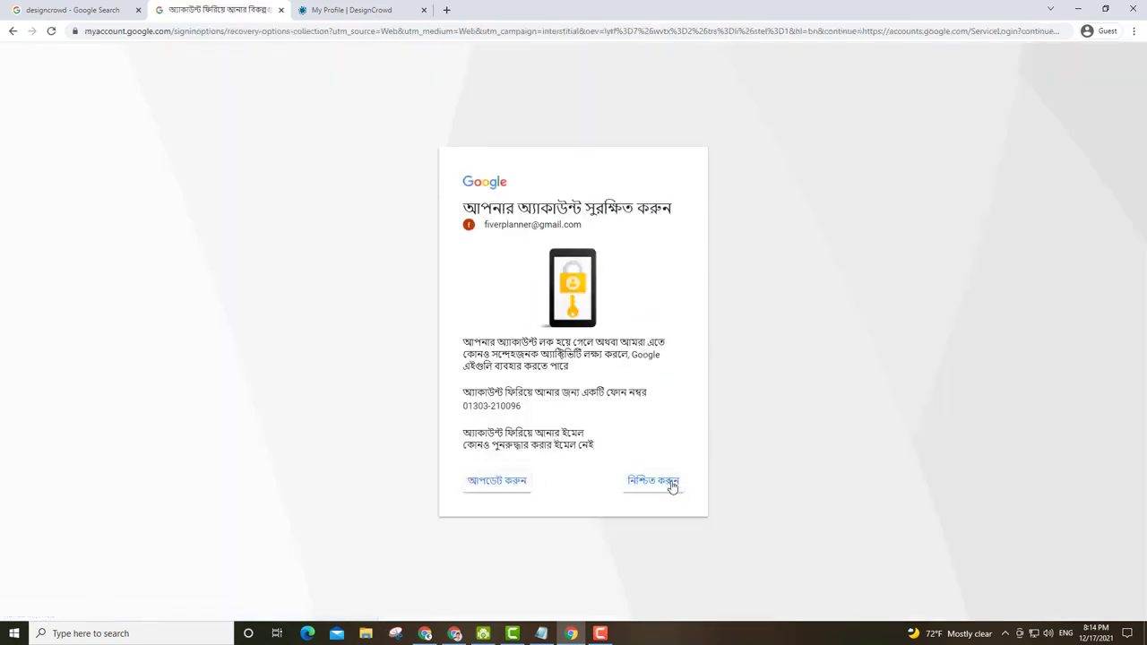
left_click(668, 484)
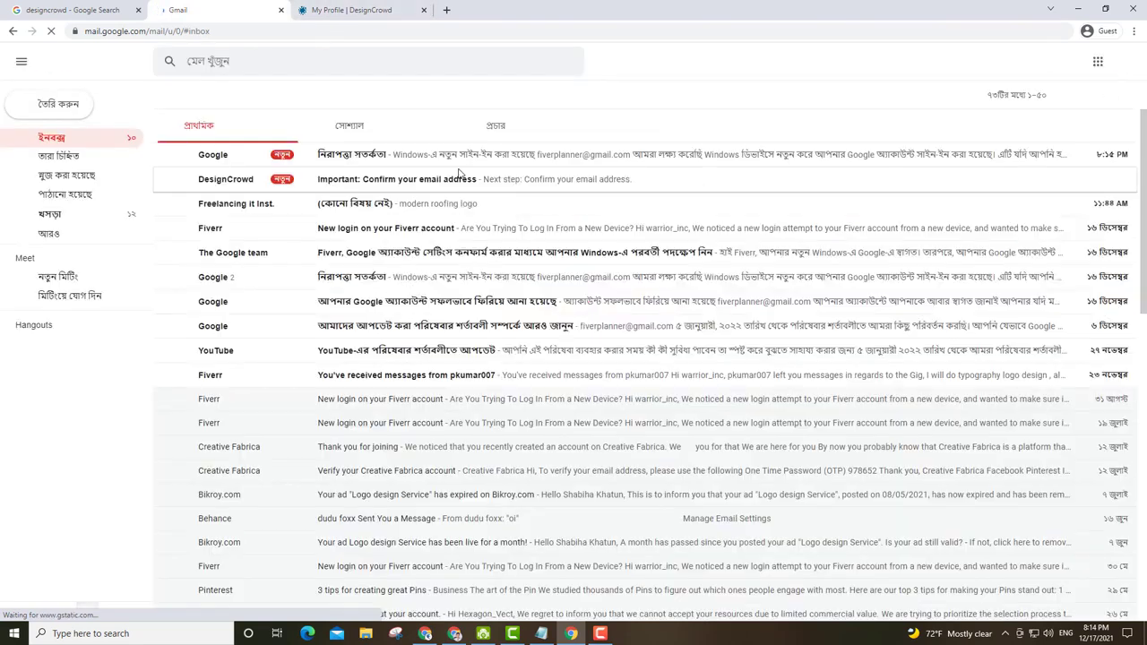
- Open the 'Confirm your email address' message from DesignCrowd and follow its confirmation link
left_click(378, 185)
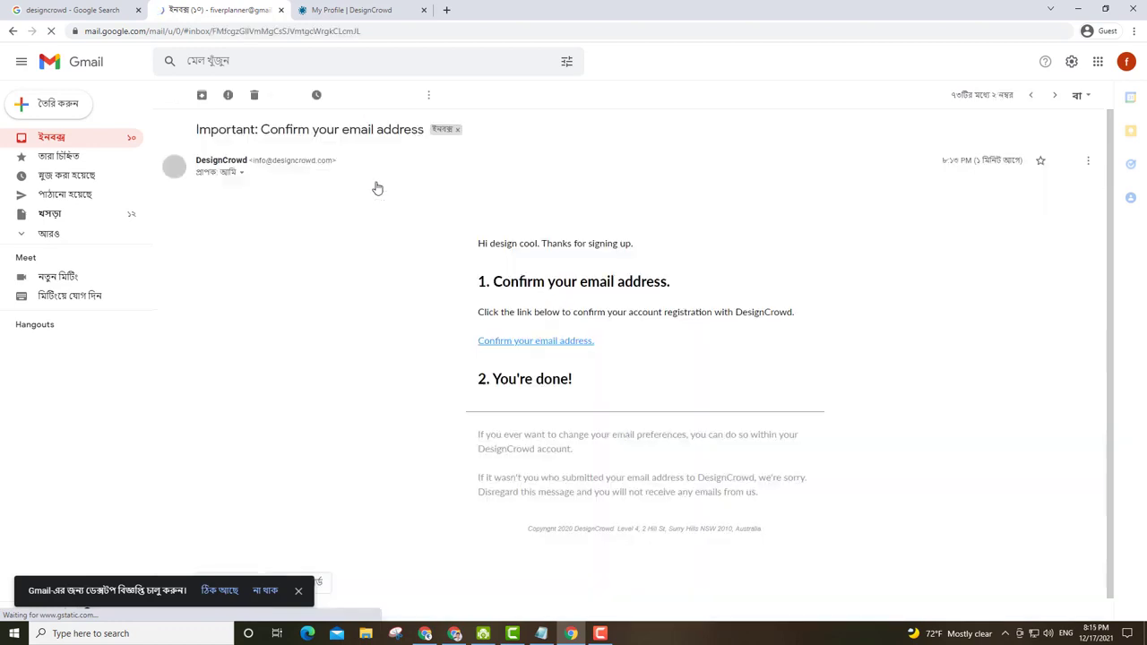
left_click(533, 341)
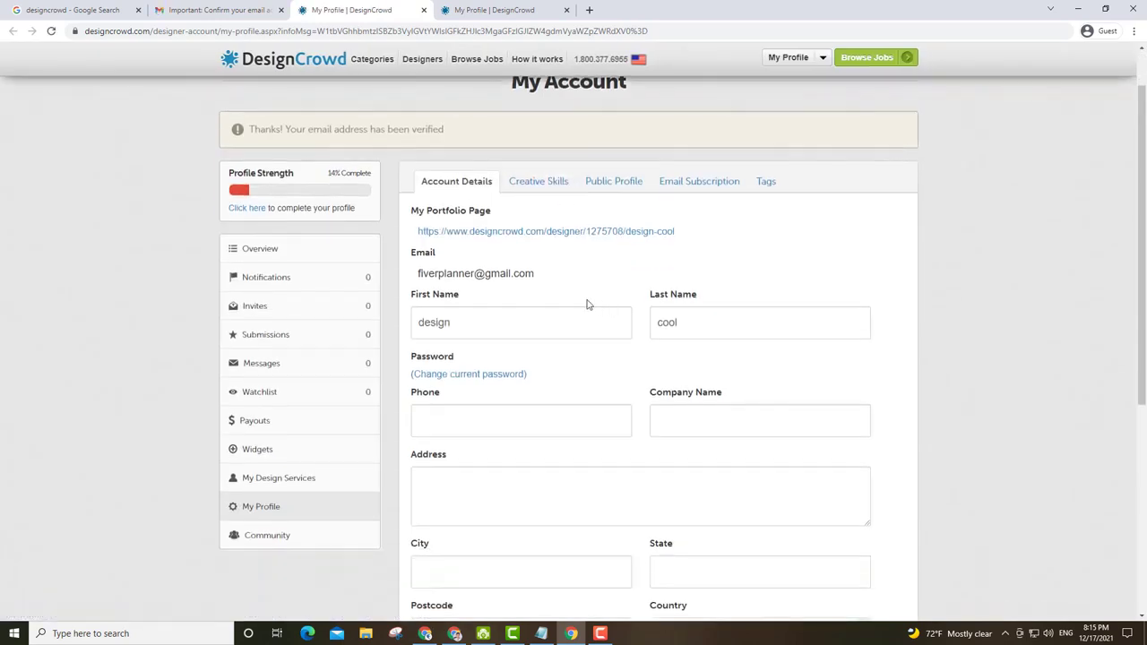
- Enter the phone number and company name in the My Profile form
scroll(491, 350, "down", 2)
left_click(516, 352)
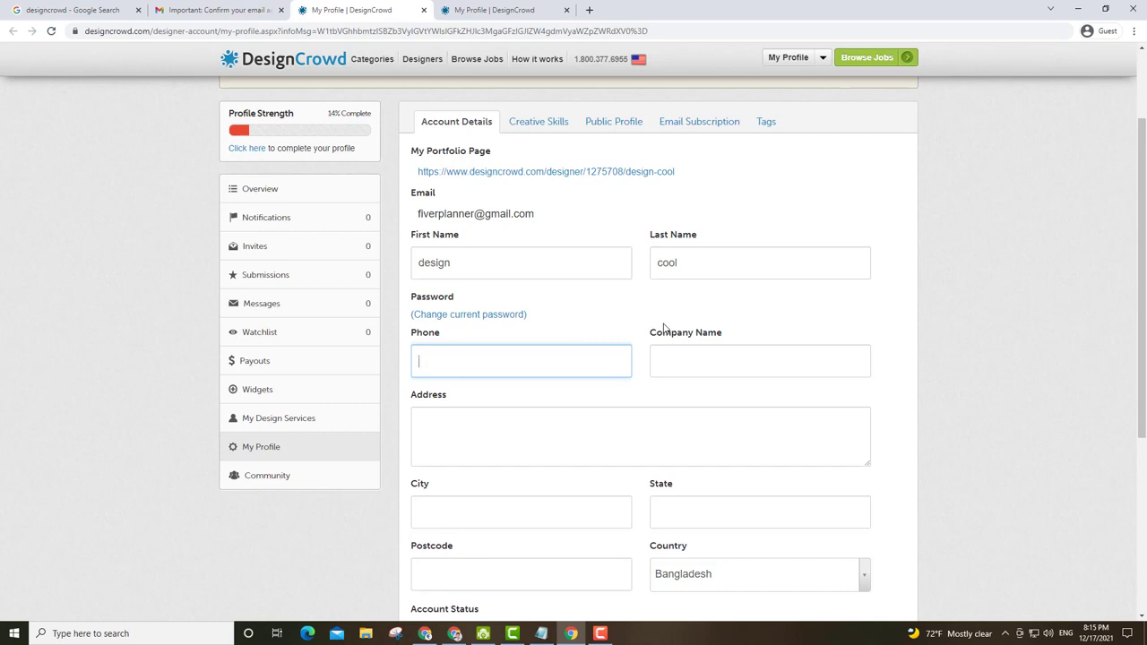
left_click(675, 361)
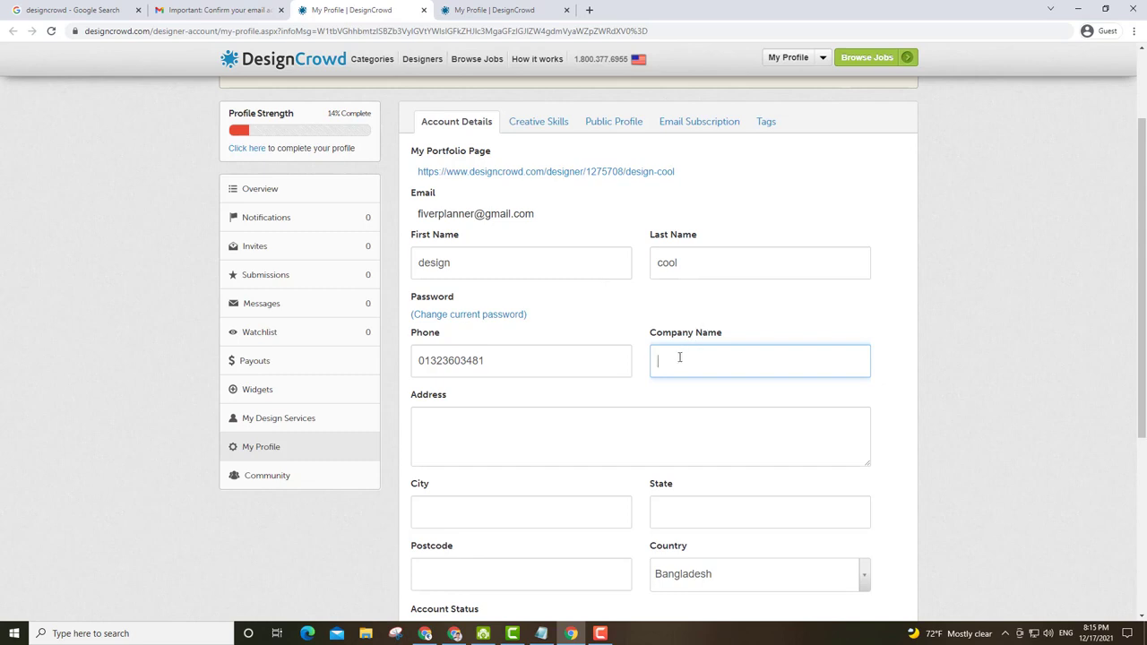
type("design cool")
- Fill in the address, city and state fields, correcting the state entry
scroll(613, 371, "down", 1)
left_click(490, 362)
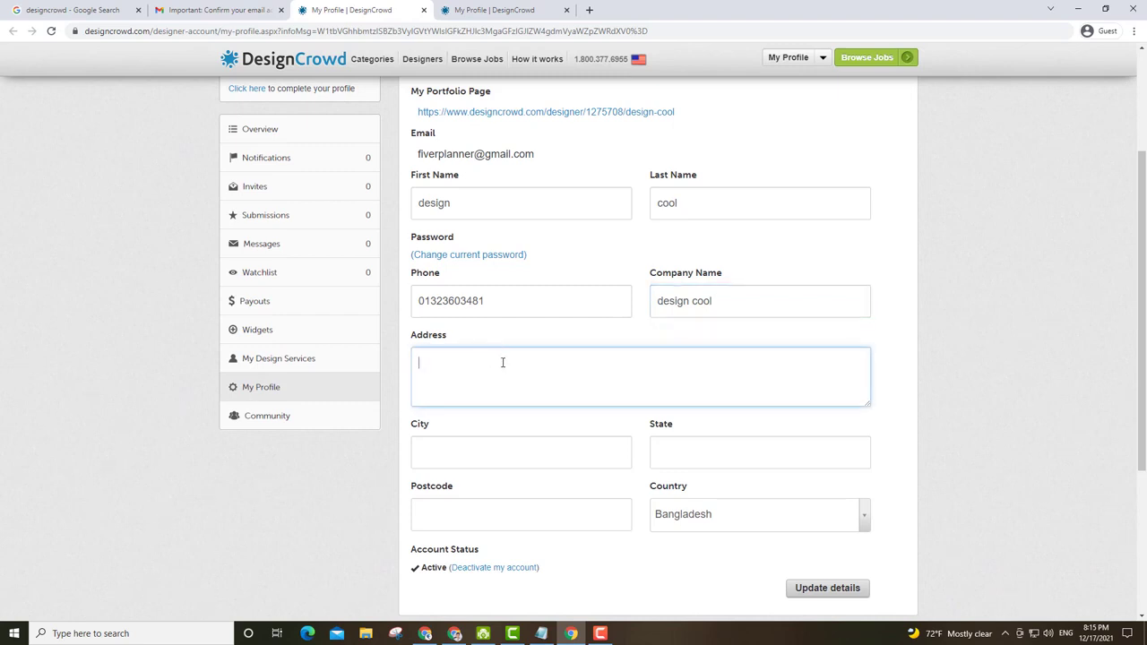
type("Dhak")
type("a, ")
type("Banglade")
type("sh")
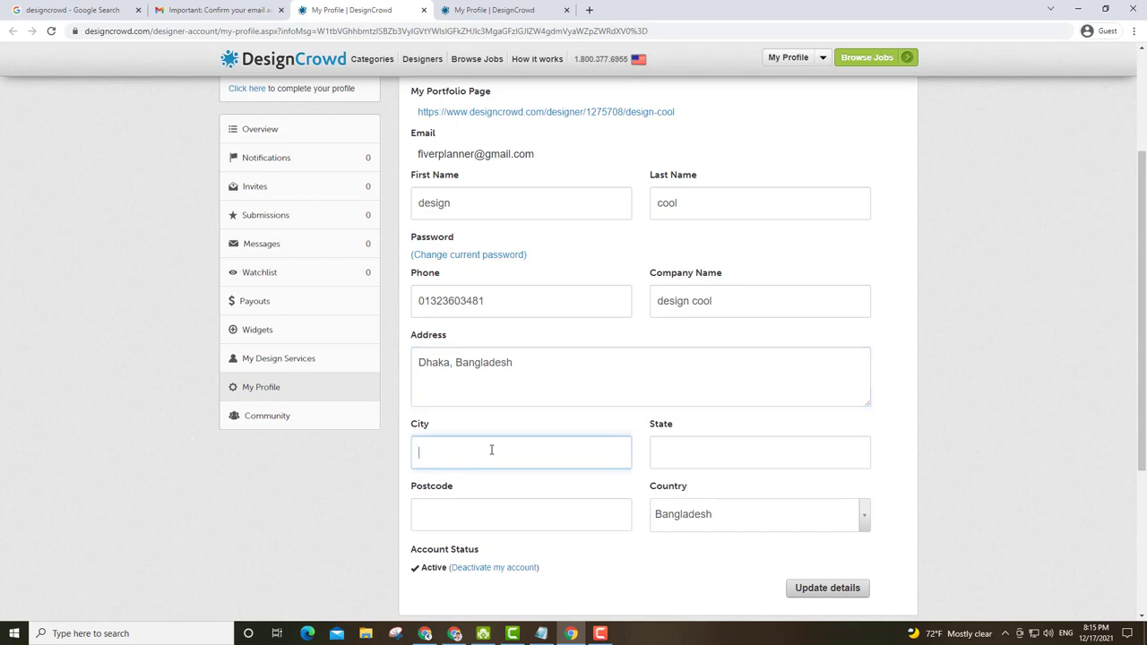
type("Dhaka")
left_click(697, 451)
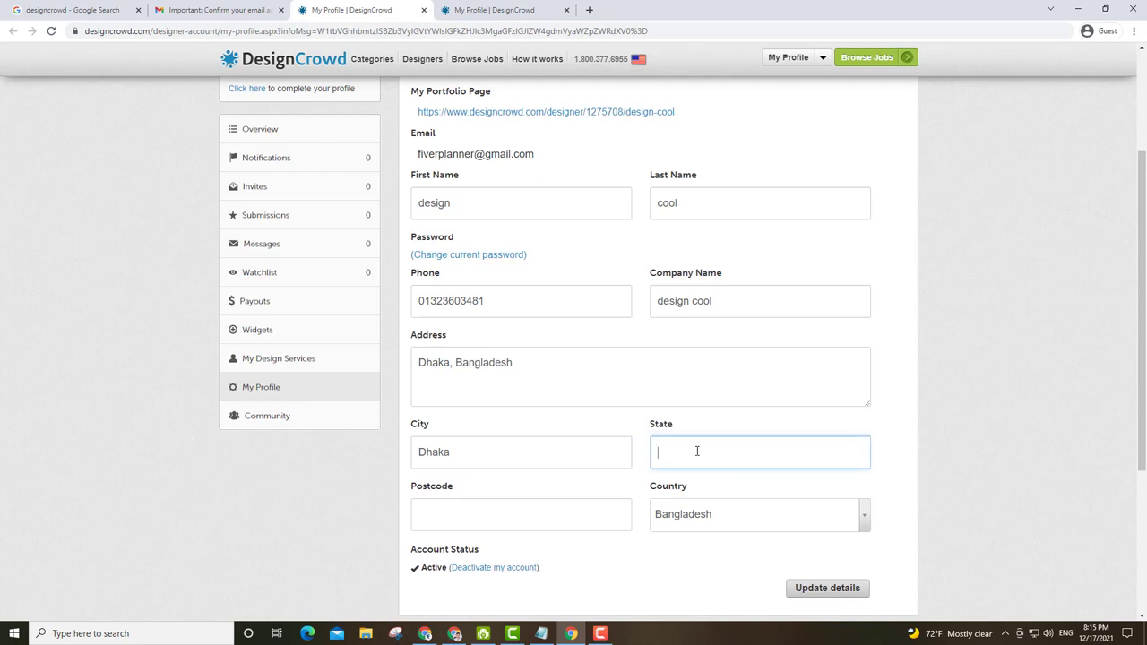
type("aka")
left_click_drag(697, 451, 644, 454)
type("Dha")
type("ka")
scroll(573, 477, "down", 1)
scroll(573, 477, "down", 1)
- Replace the existing address with the new one, fixing typos and capitalization
left_click(485, 333)
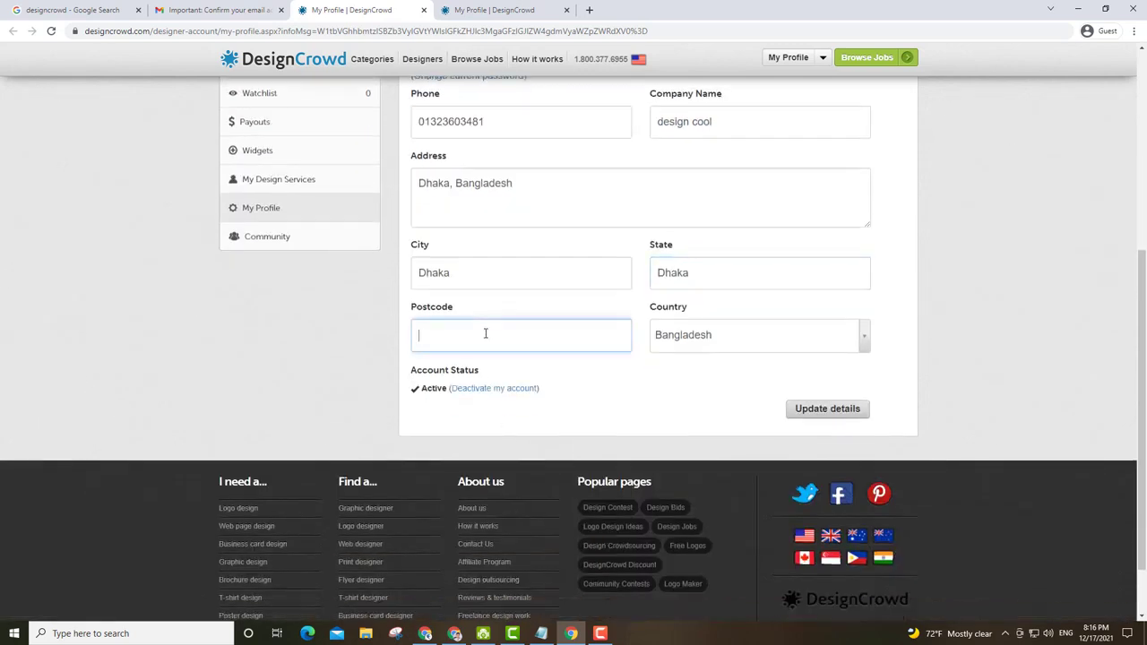
left_click_drag(547, 177, 376, 182)
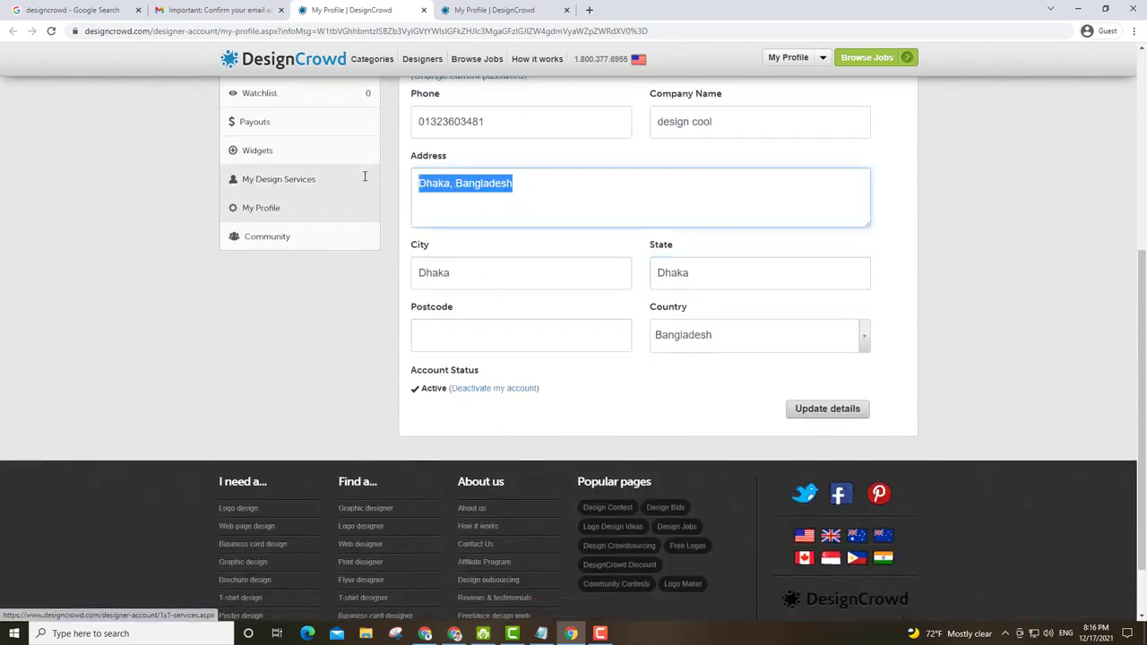
type("N")
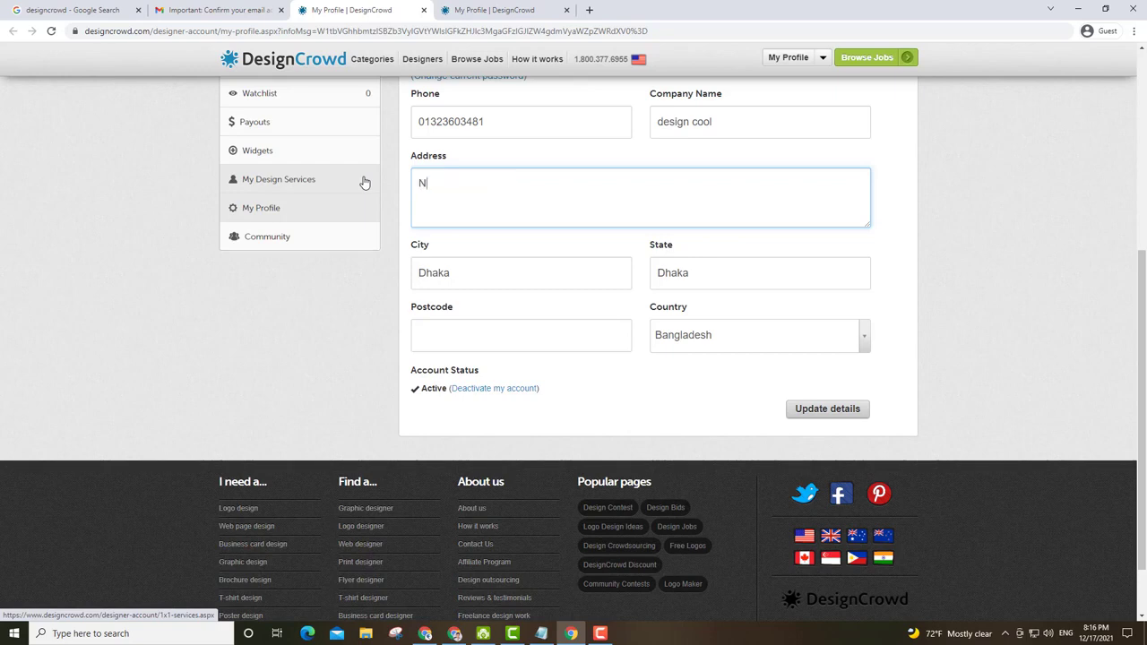
type("aogaon")
key("ctrl+a")
key("BackSpace")
type("gao")
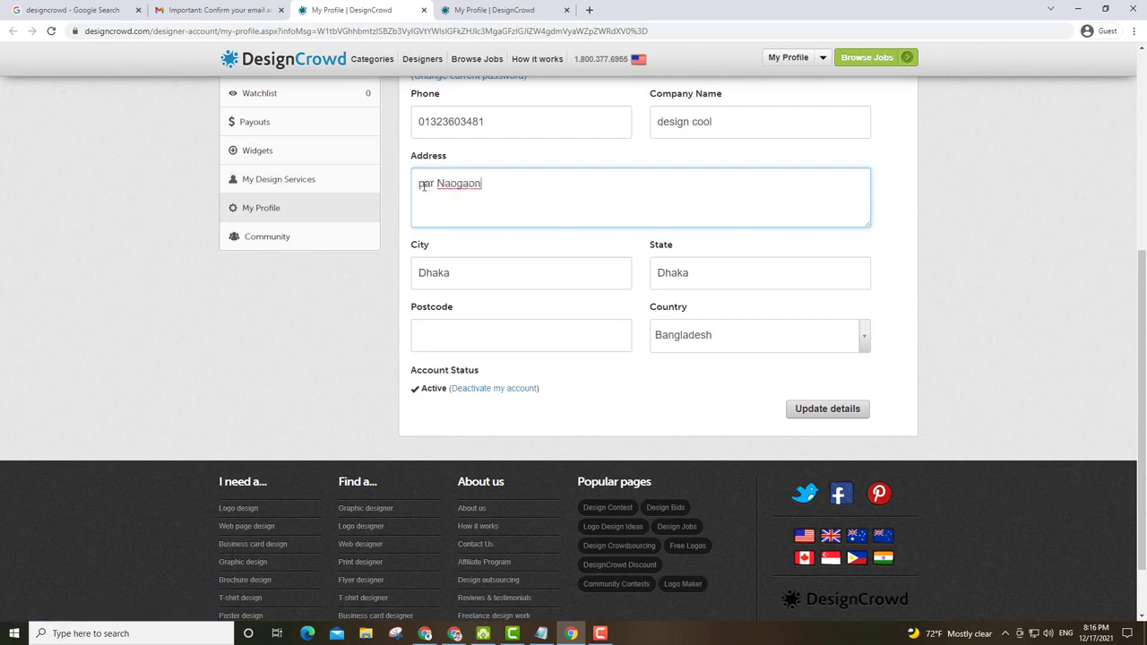
left_click_drag(426, 185, 413, 186)
type("P")
left_click(512, 187)
type("N")
type("ao")
type("gaon")
- Replace the city and state, enter the postcode, and save the account details
double_click(412, 283)
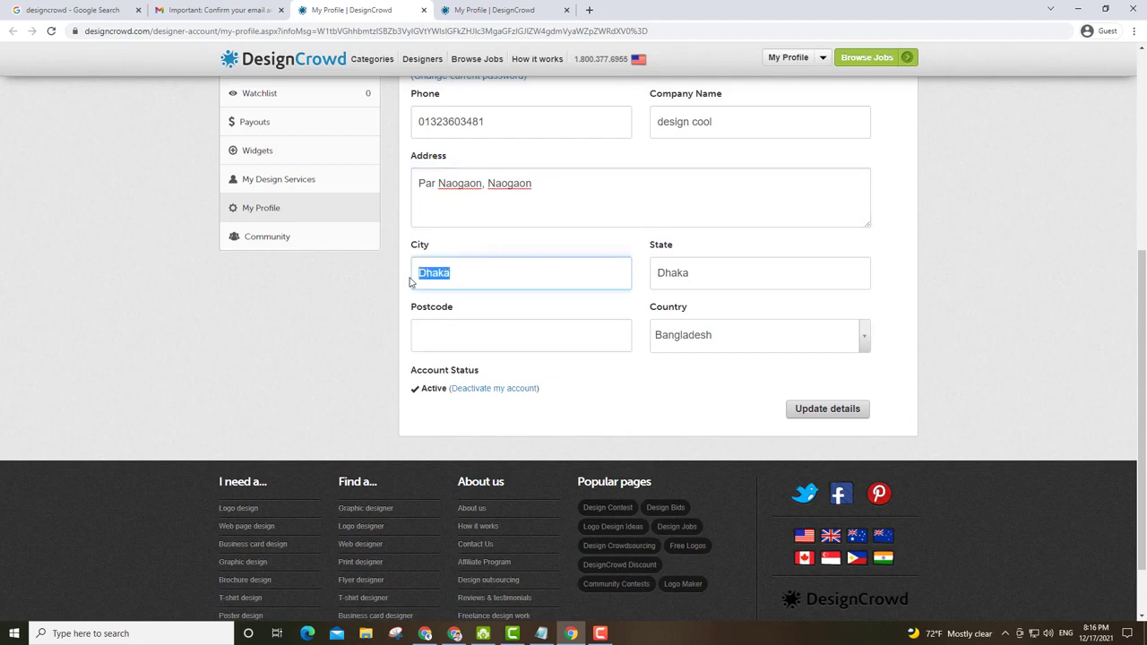
type("Naogaon")
double_click(712, 259)
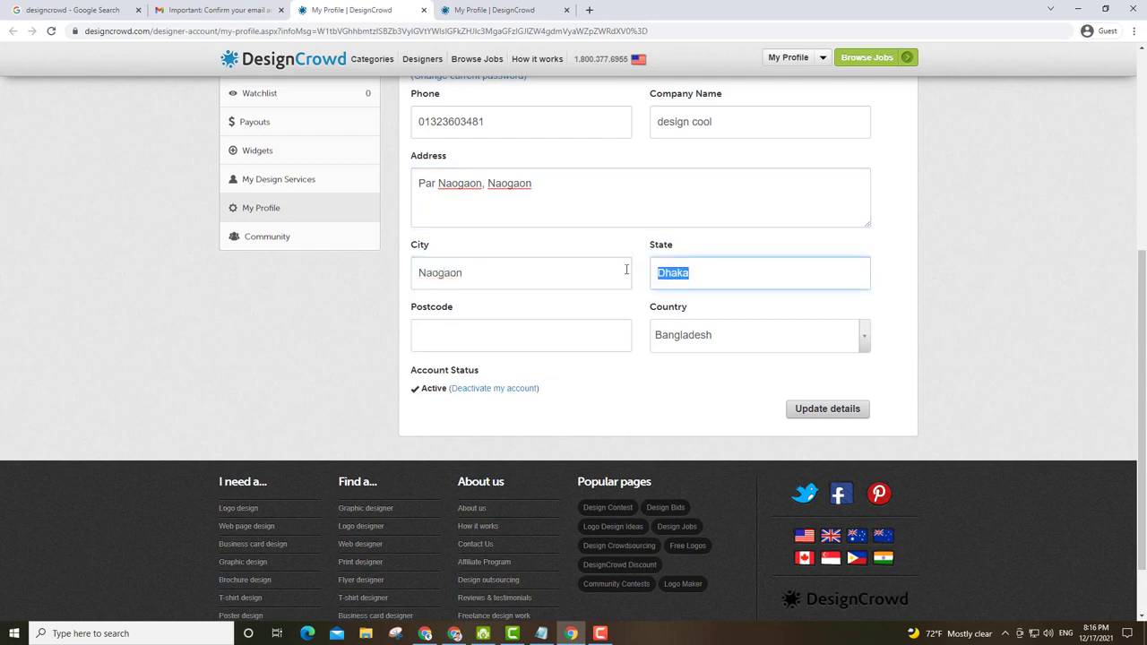
type("Rajshahi")
left_click(491, 337)
type("65")
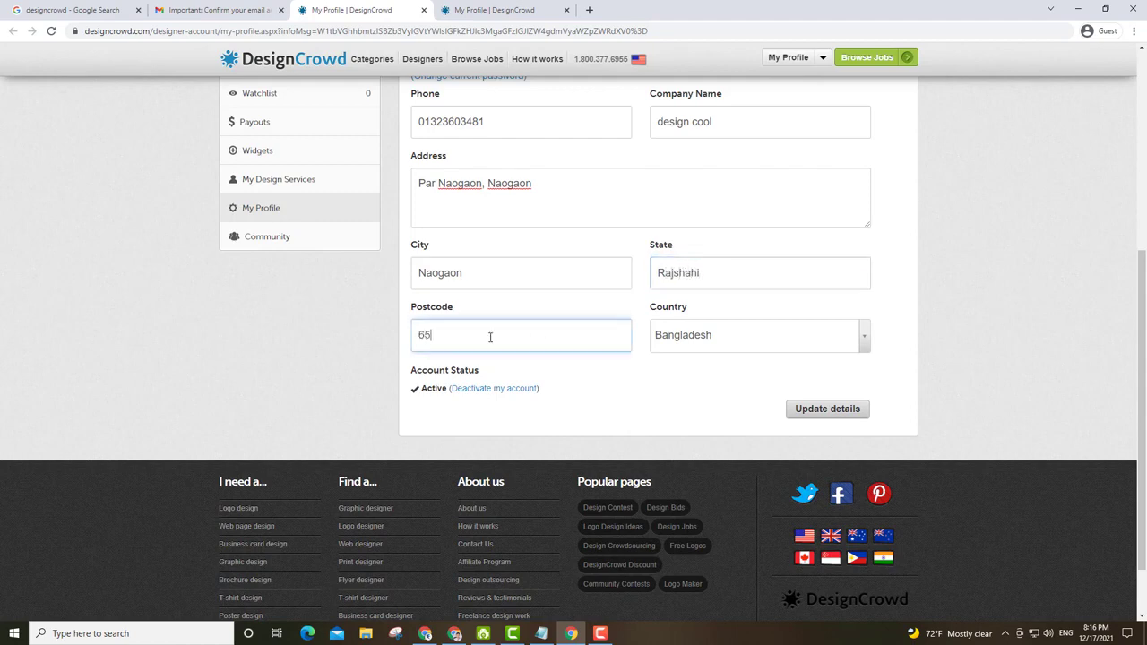
type("00")
left_click(827, 416)
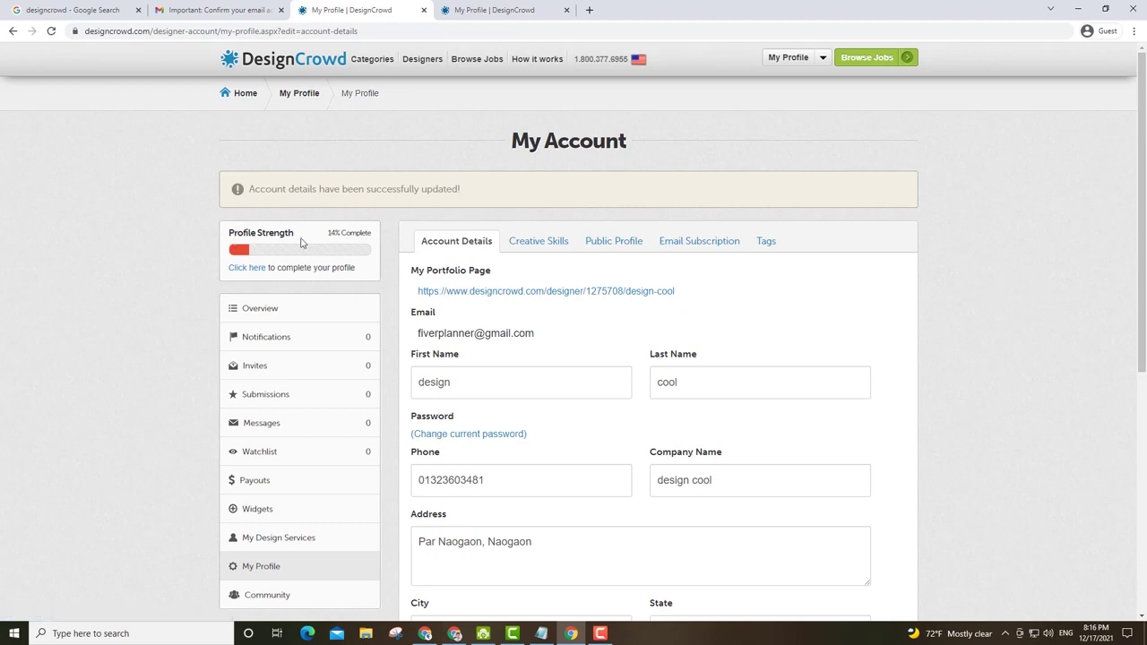
- Open the remaining profile tasks and start 'Tell us what type of creative you are'
left_click(238, 269)
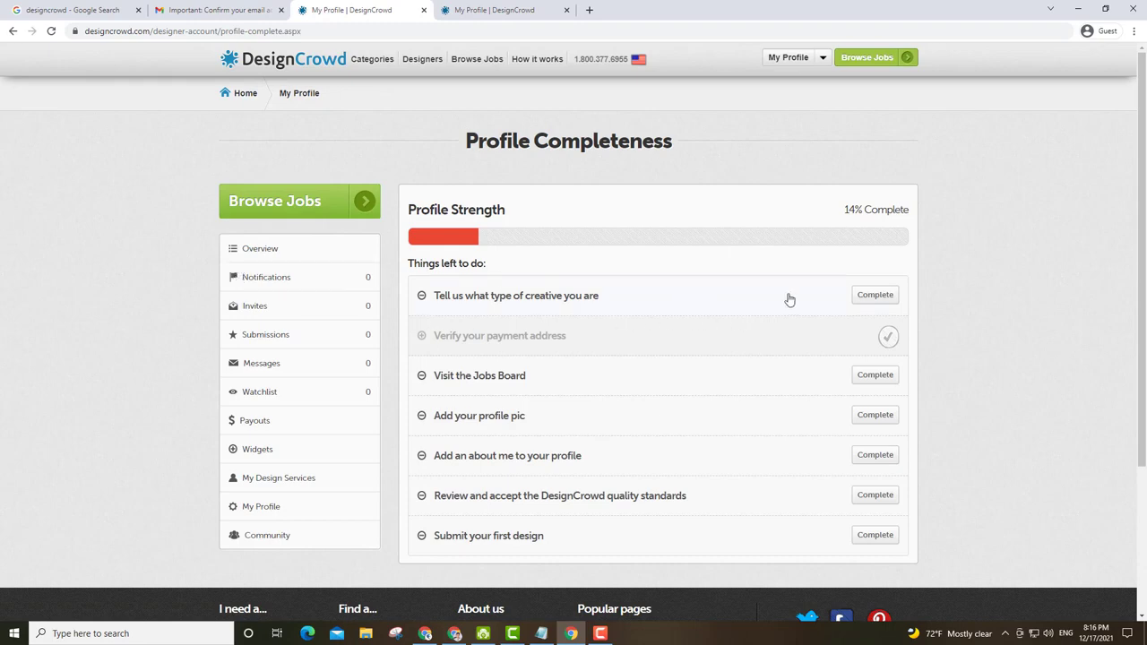
scroll(789, 301, "down", 3)
scroll(635, 207, "up", 1)
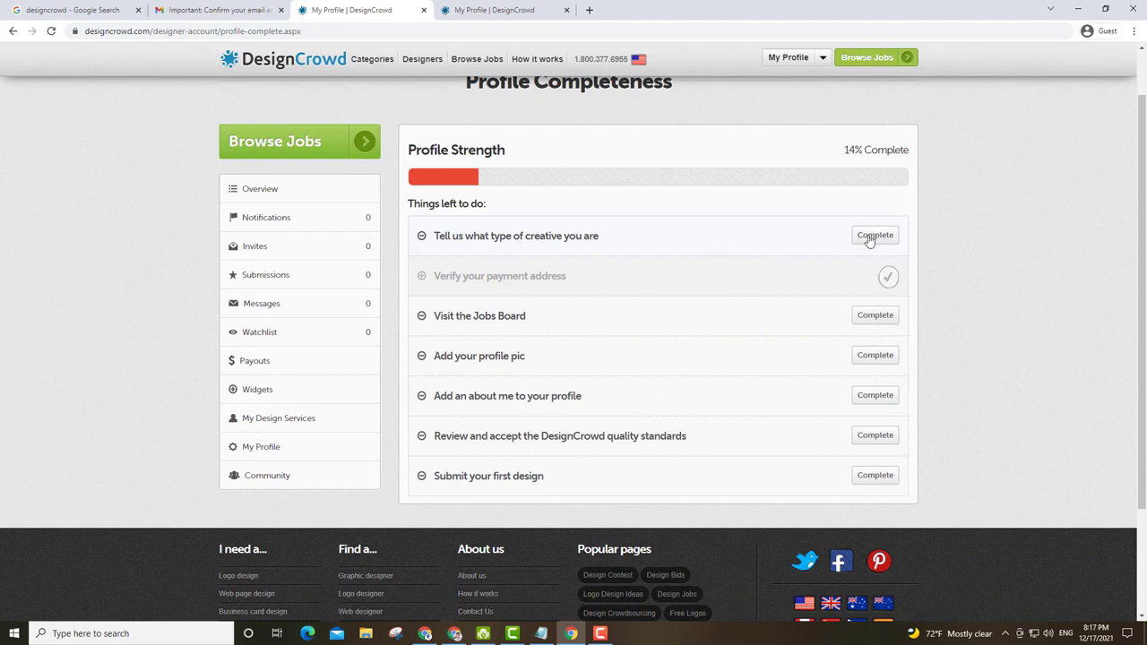
left_click(876, 236)
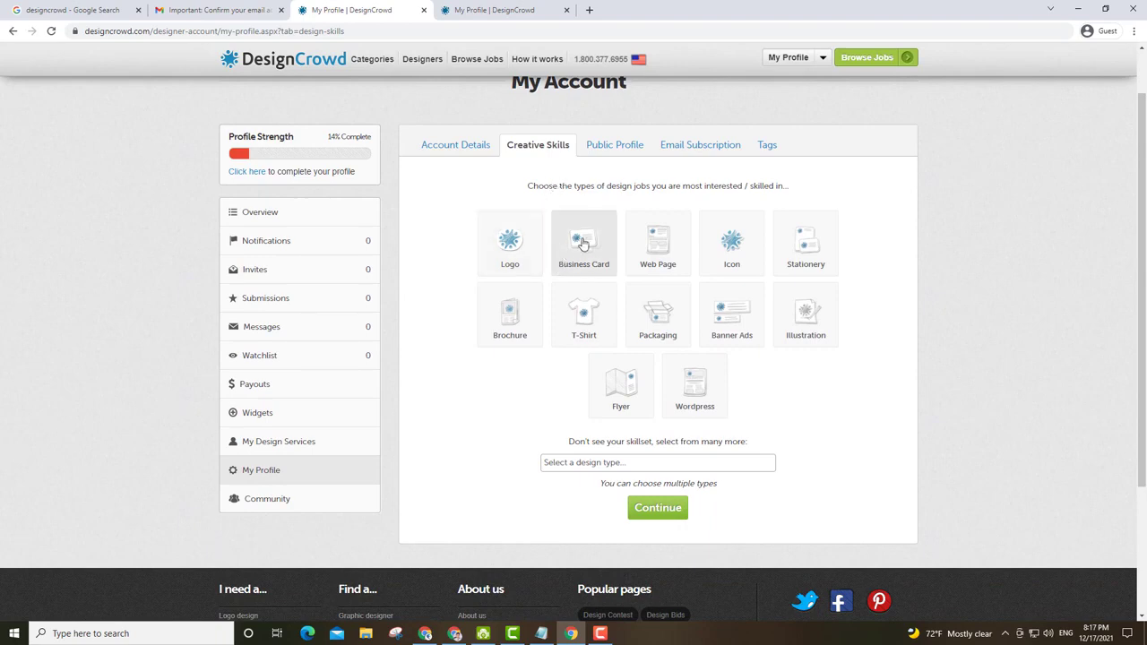
- Select Logo, Business Card, Icon and T-Shirt as design skills and continue
left_click(511, 253)
left_click(589, 248)
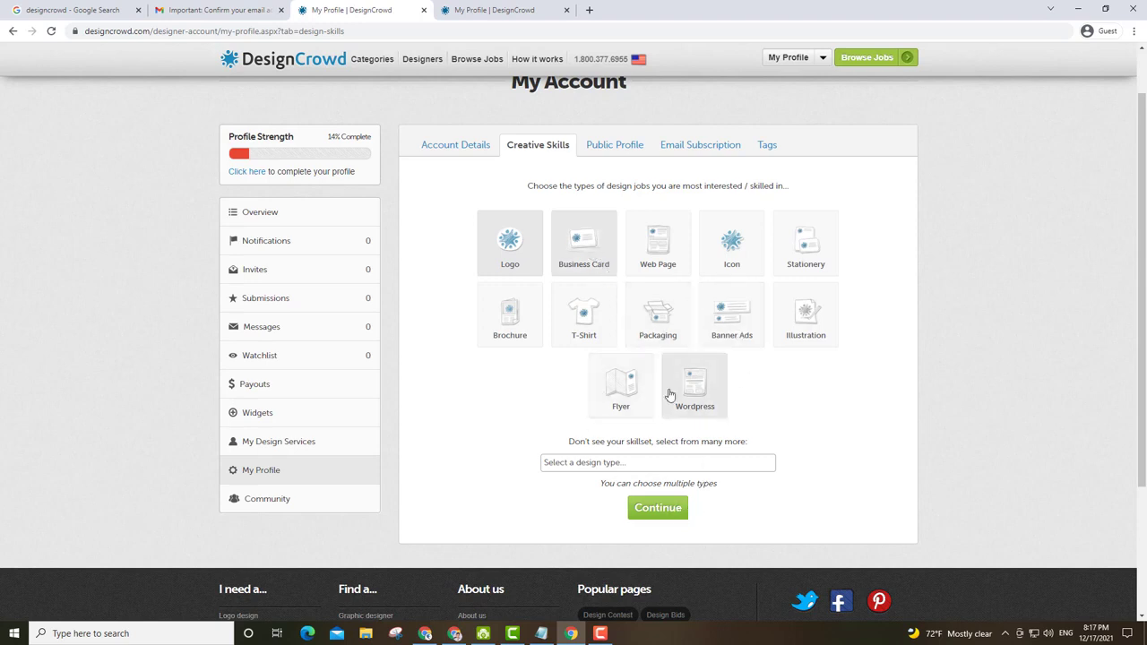
left_click(733, 240)
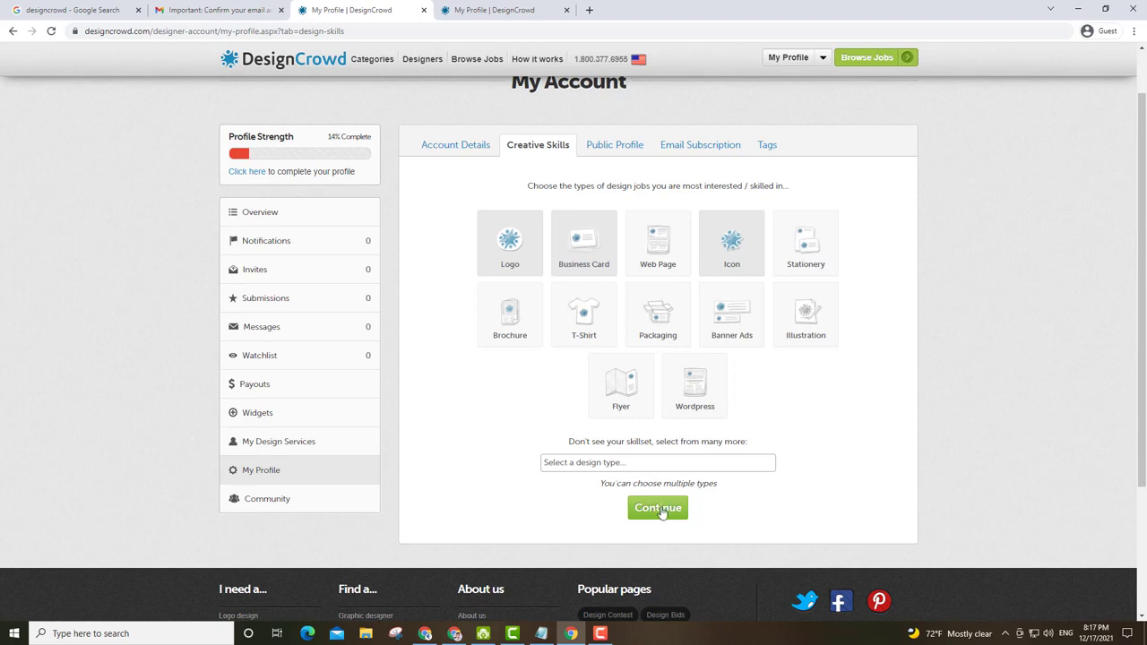
left_click(592, 309)
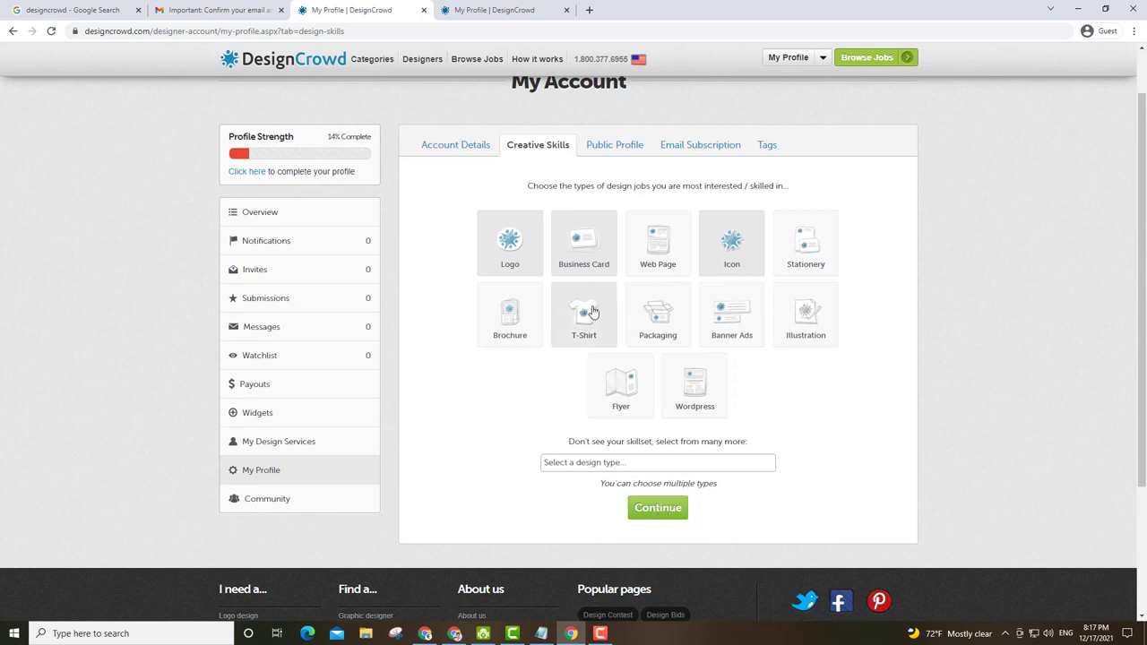
left_click(668, 511)
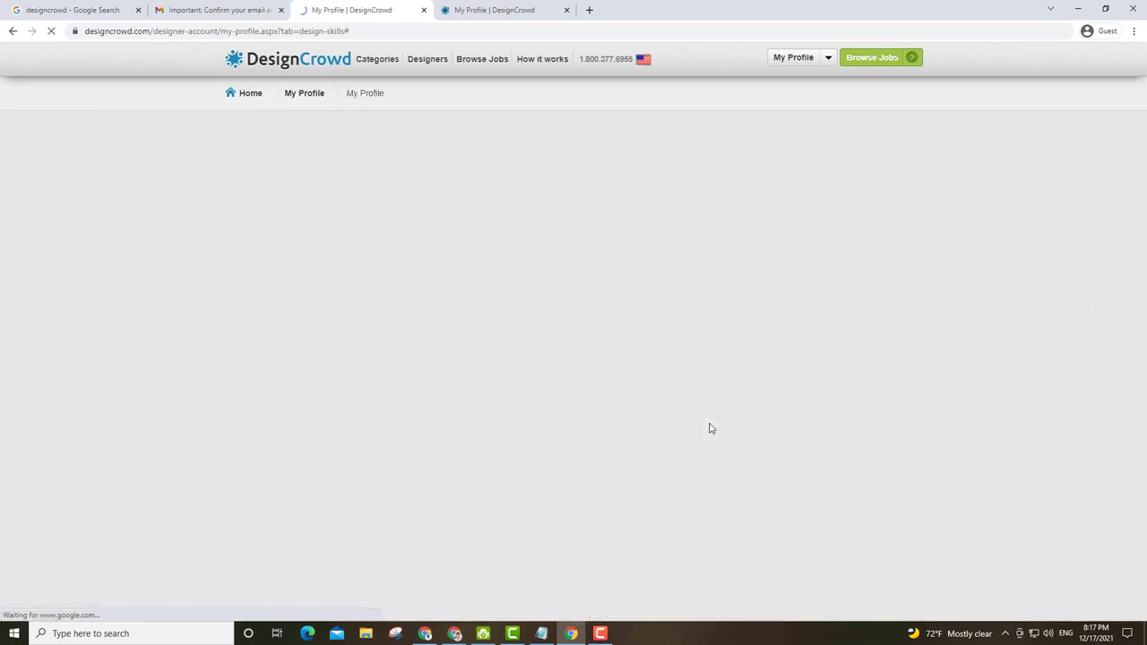
- Add Logo and 'Logo and Business Card' as extra design types and submit
scroll(648, 398, "down", 2)
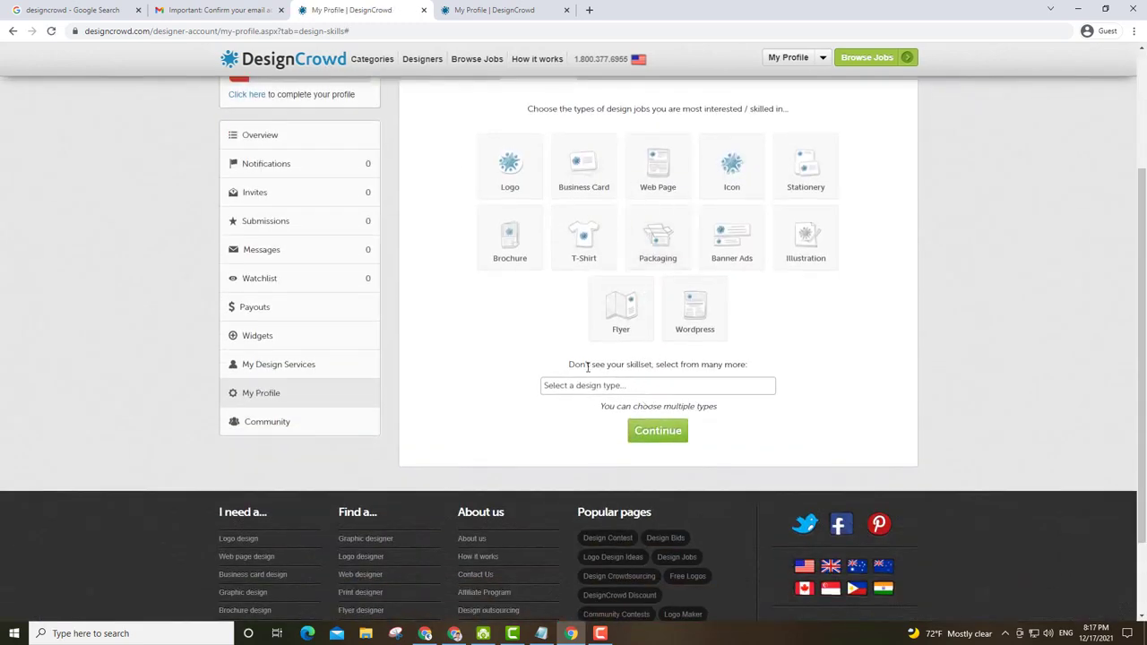
left_click(633, 385)
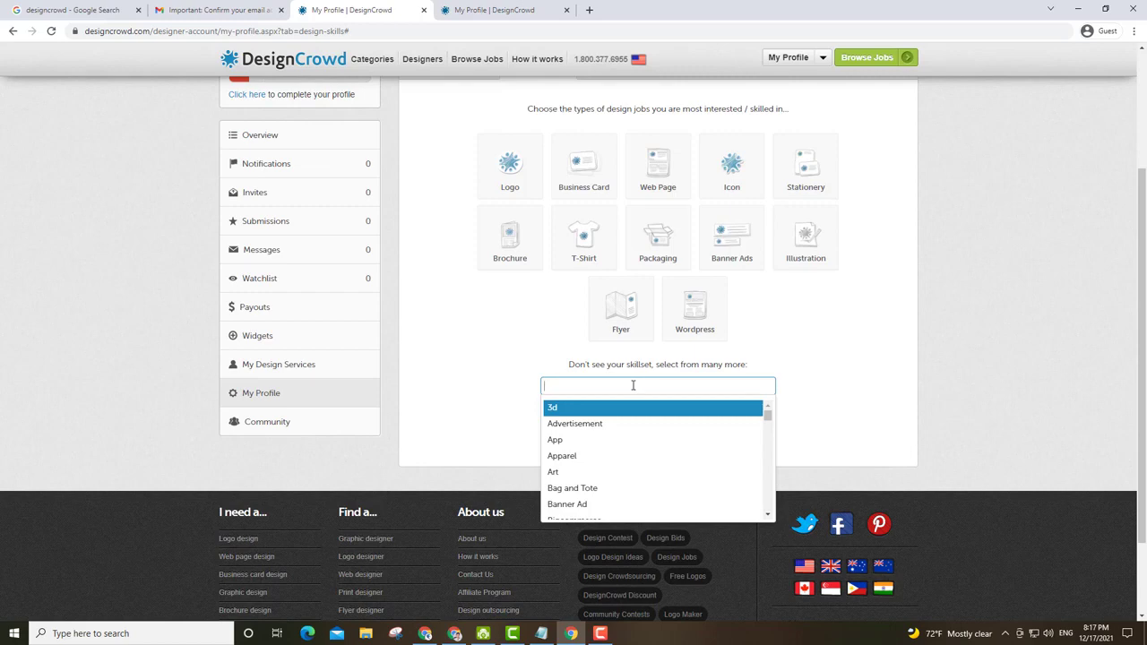
key("Return")
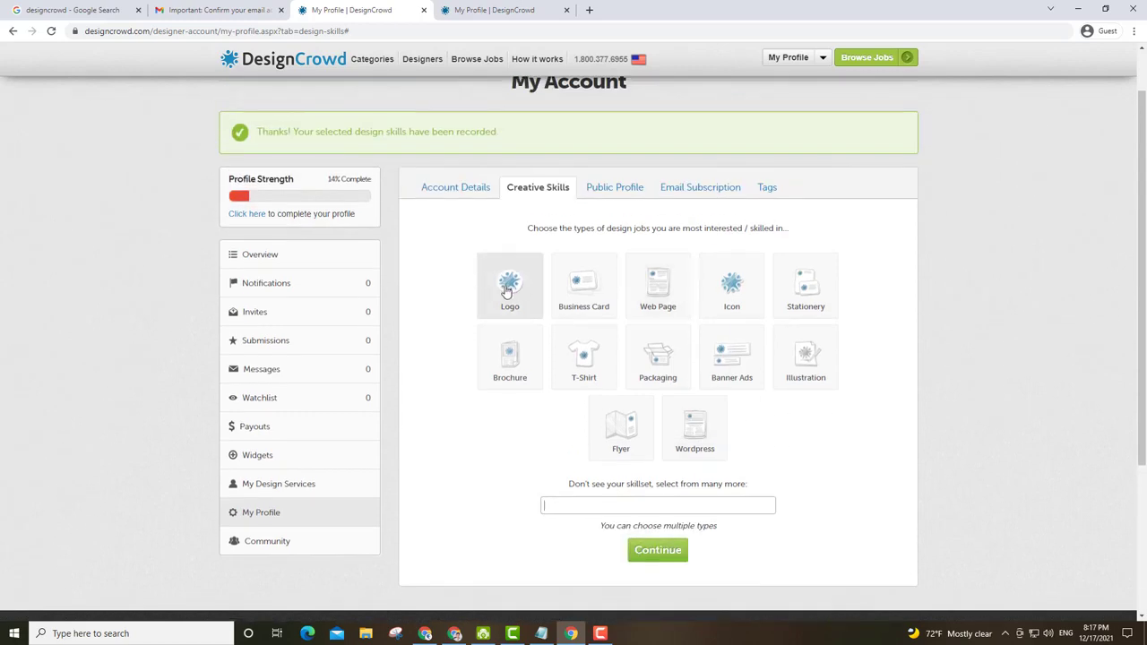
left_click(577, 506)
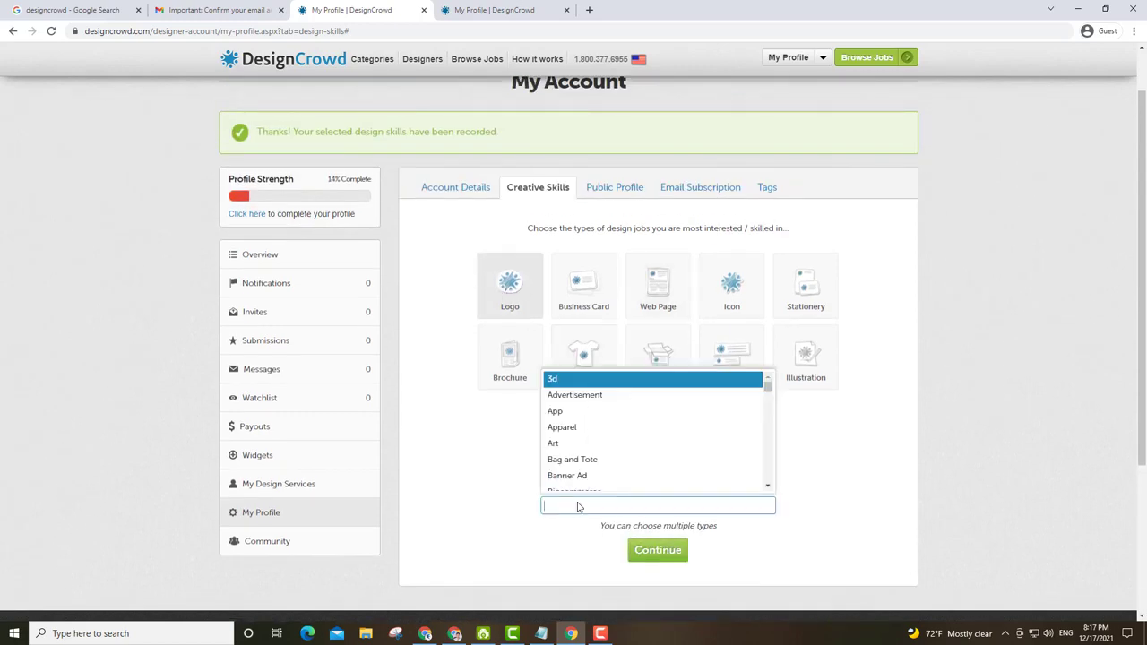
scroll(581, 439, "down", 2)
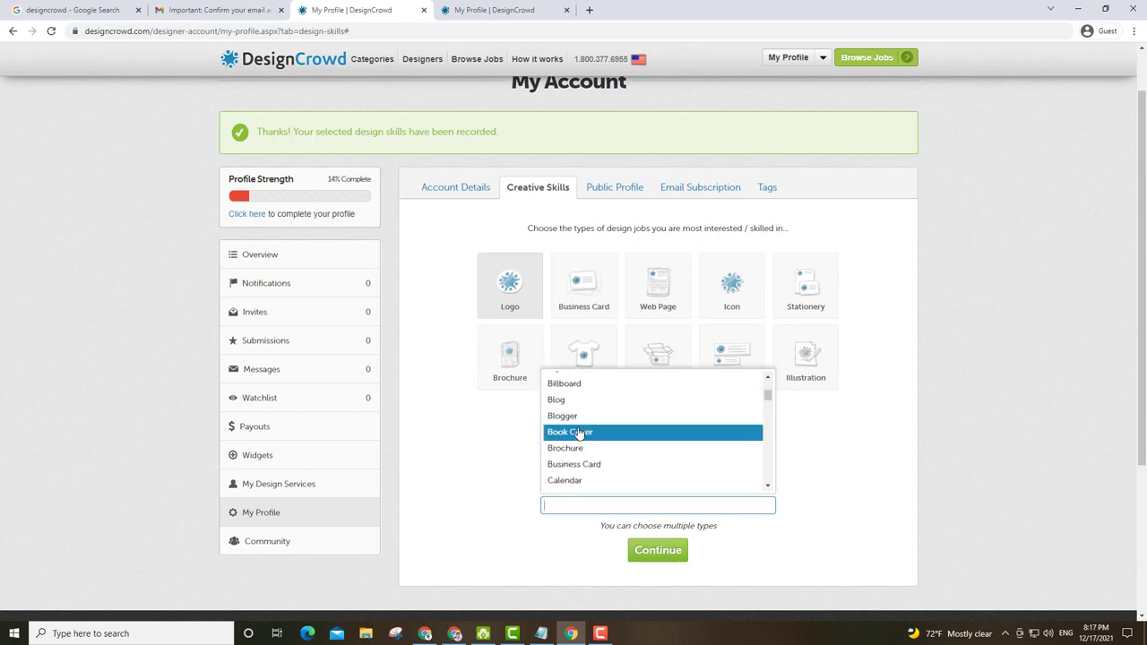
scroll(581, 439, "down", 1)
scroll(581, 439, "down", 1)
scroll(590, 435, "down", 1)
scroll(592, 434, "down", 1)
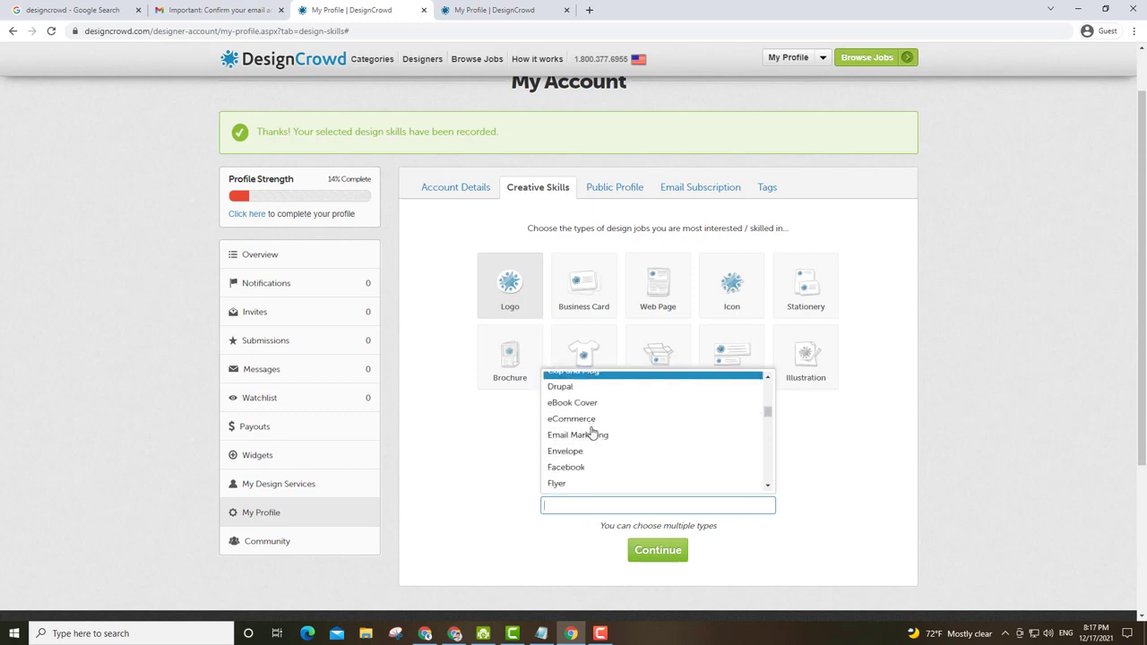
scroll(592, 434, "down", 5)
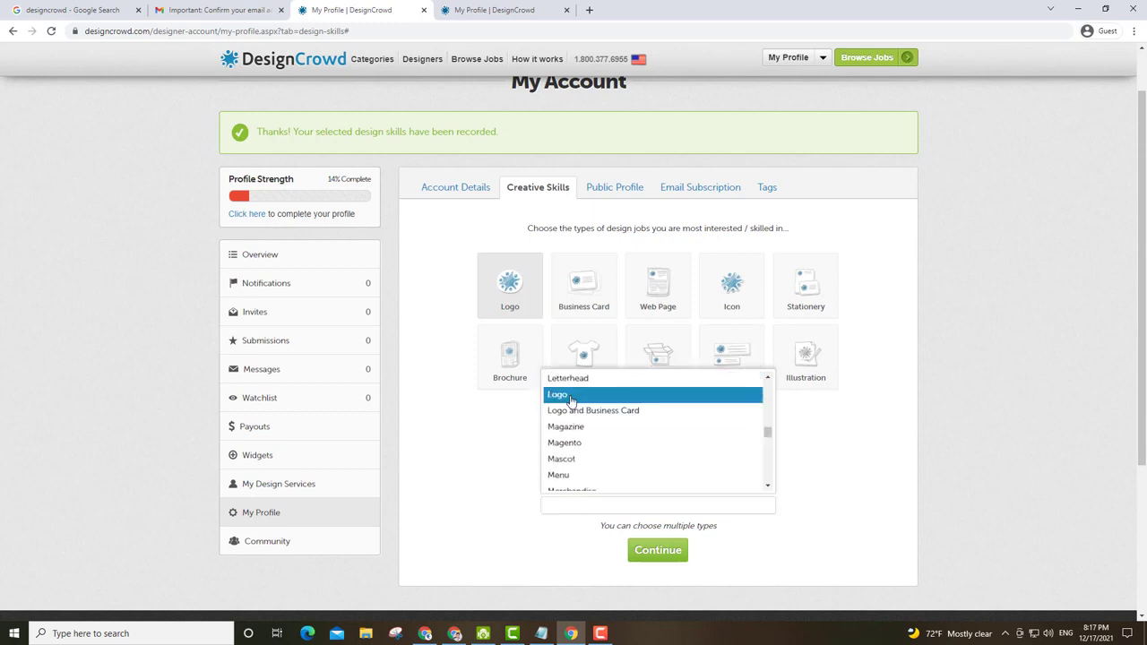
left_click(579, 391)
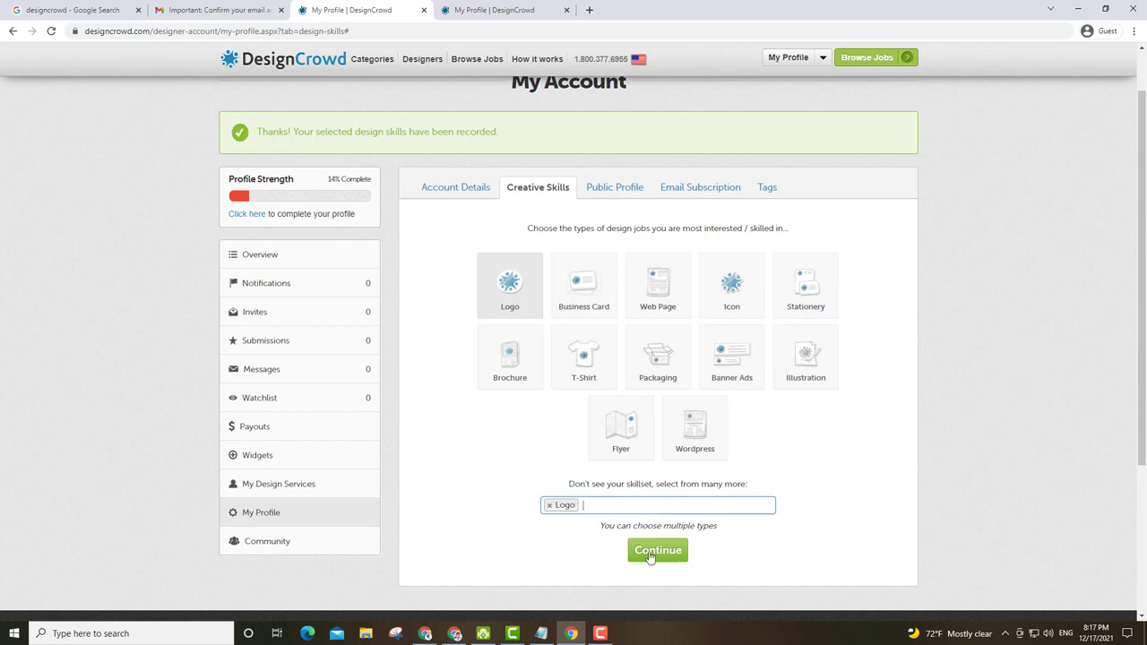
left_click(610, 506)
type("business")
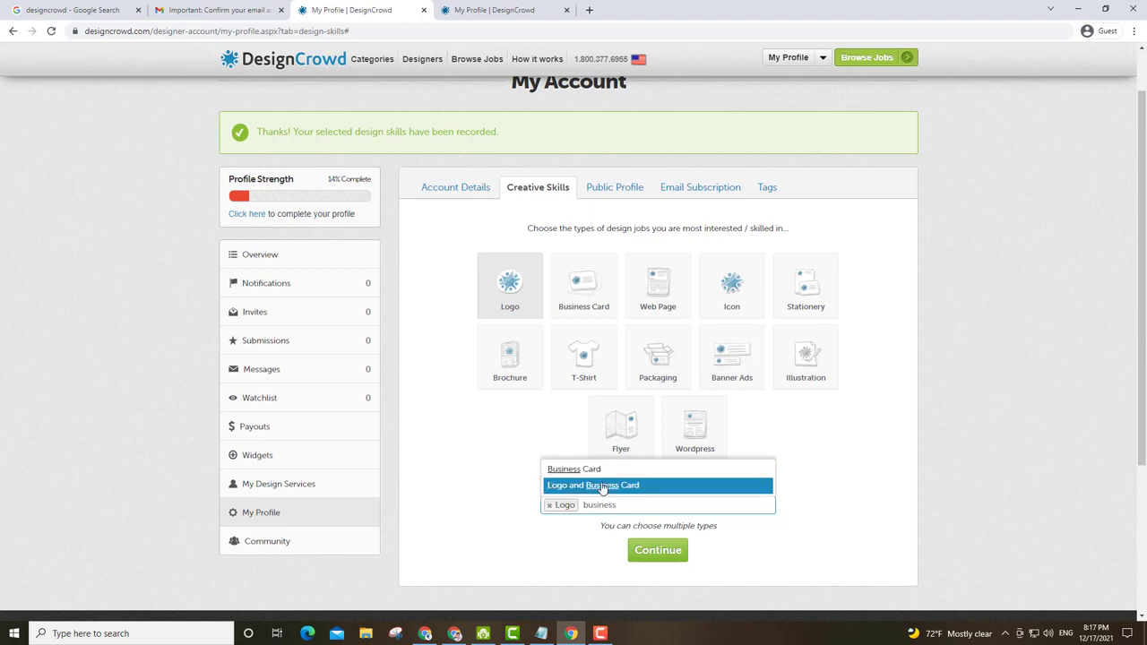
left_click(597, 485)
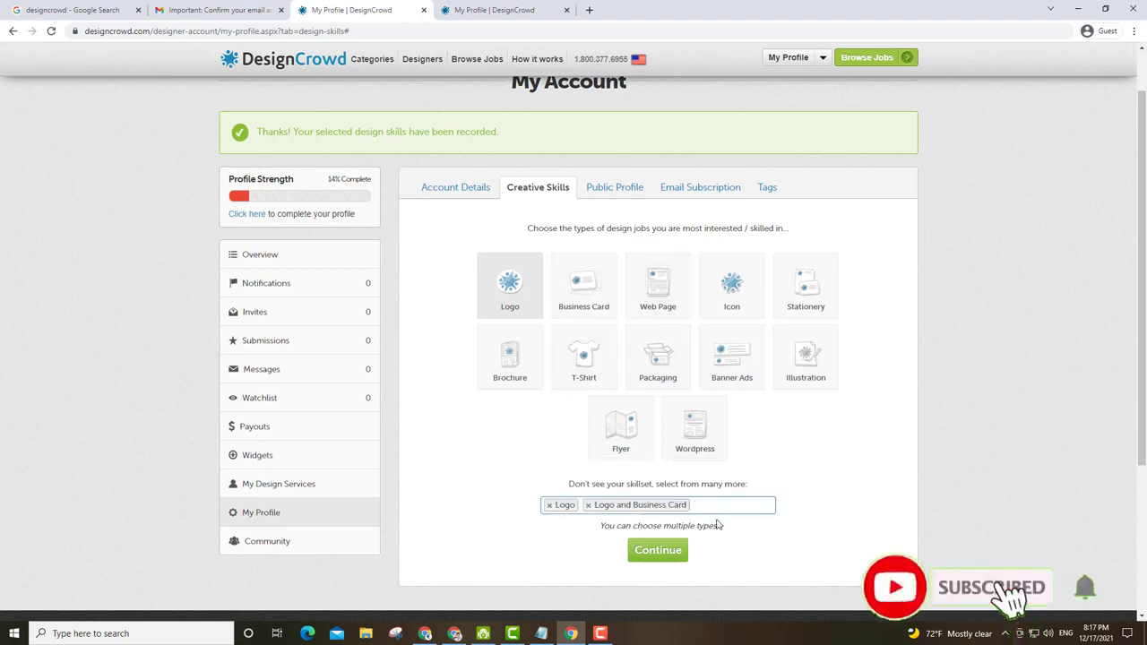
left_click(663, 550)
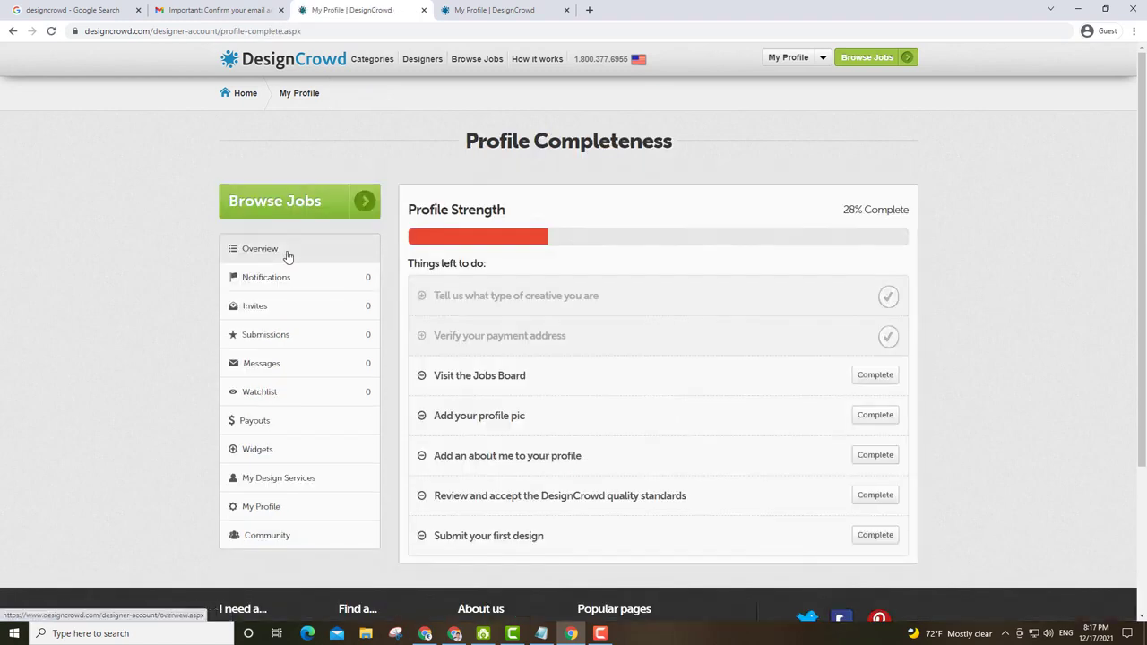
- Scroll down the Profile Completeness page toward the 'Visit the Jobs Board' task
scroll(694, 373, "down", 1)
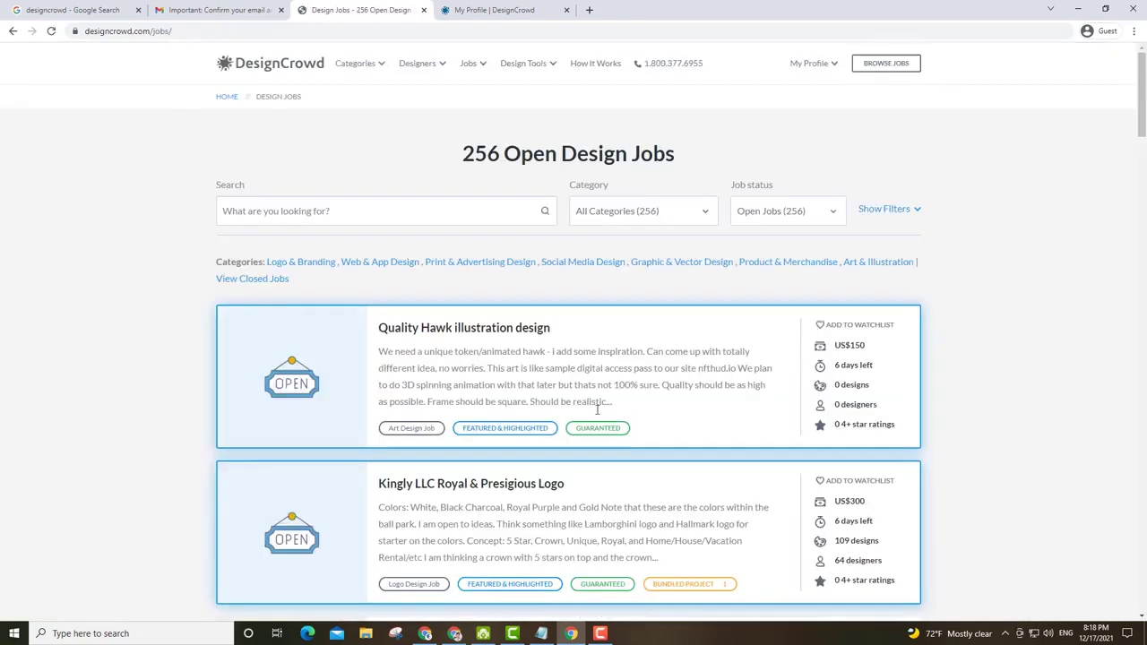
scroll(653, 427, "down", 2)
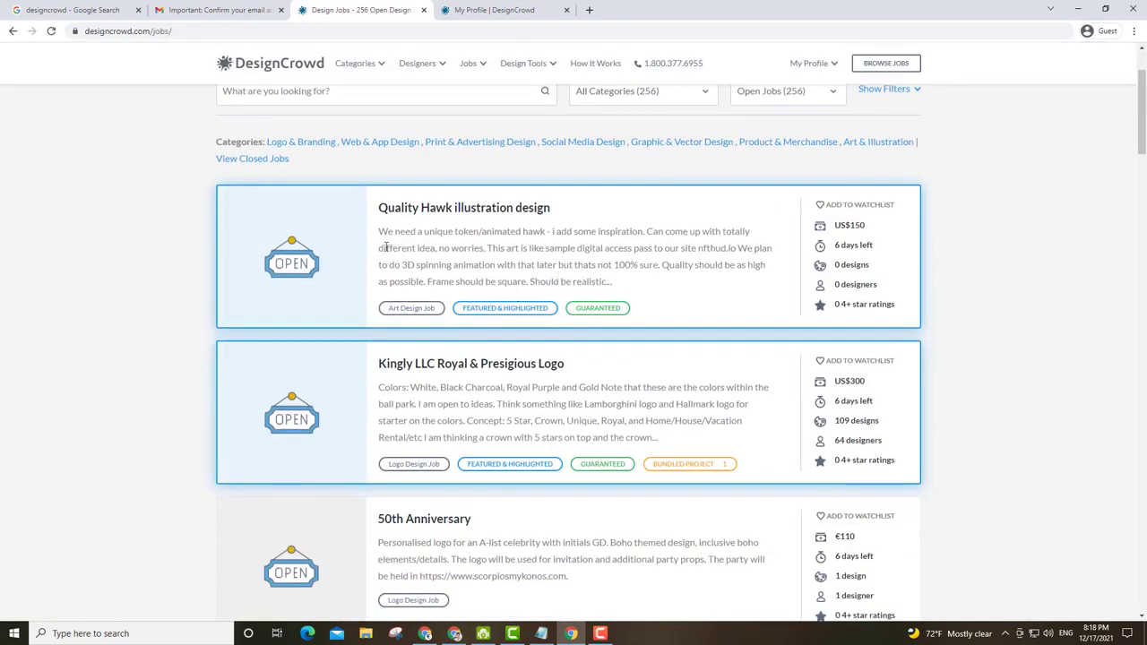
scroll(302, 361, "down", 3)
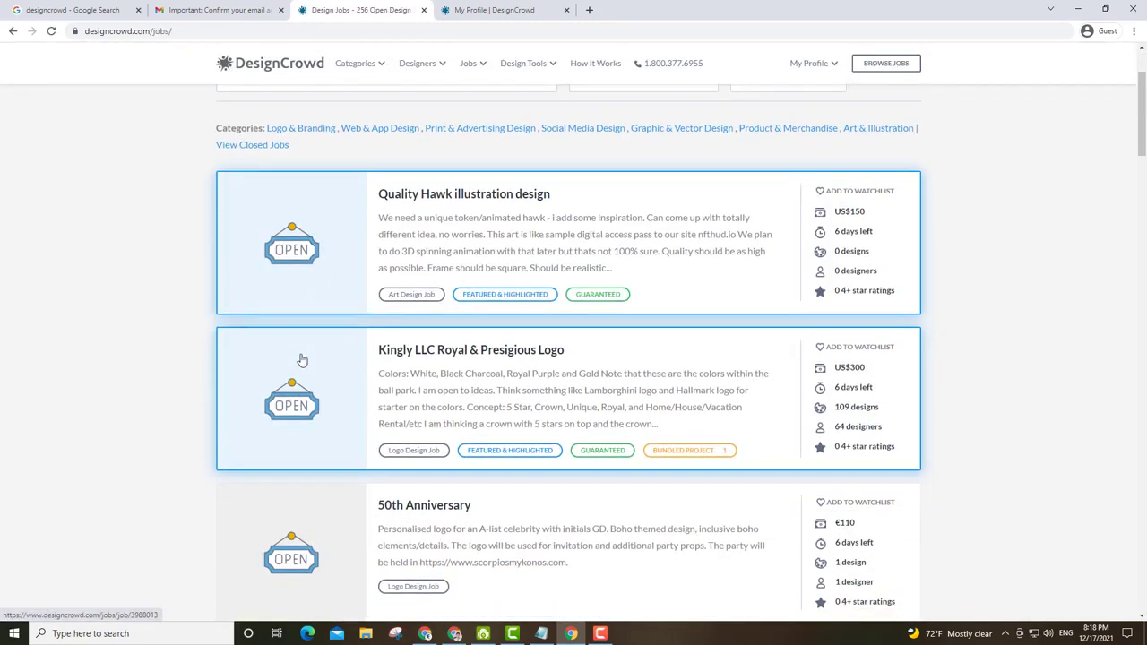
scroll(313, 388, "down", 2)
scroll(559, 269, "up", 5)
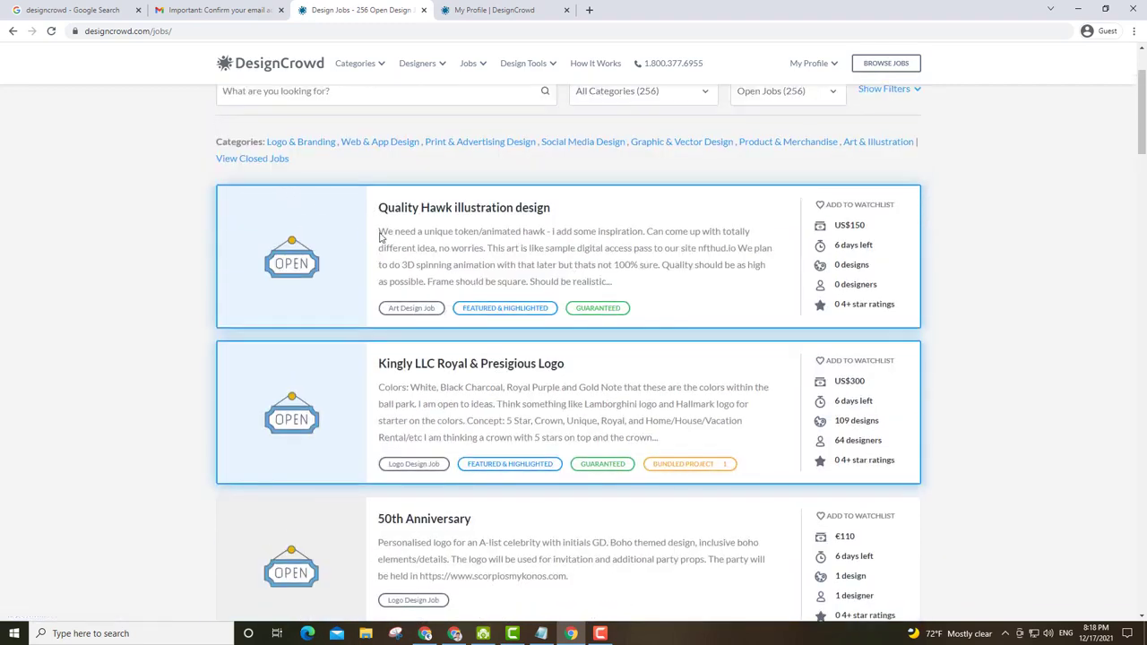
left_click_drag(380, 235, 640, 284)
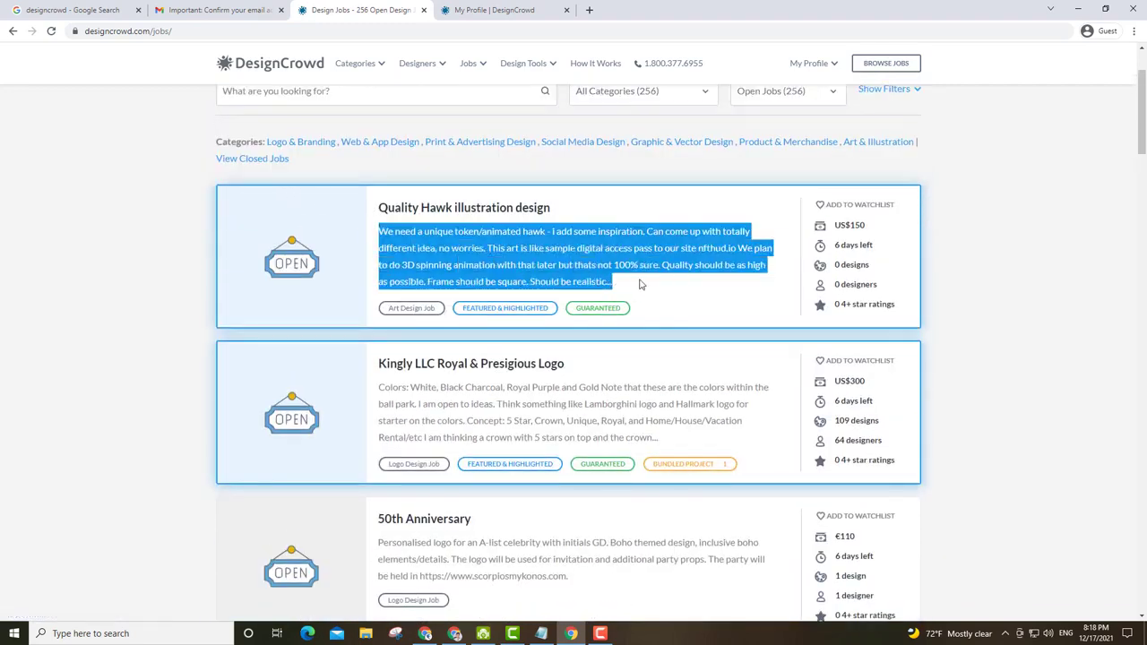
double_click(850, 225)
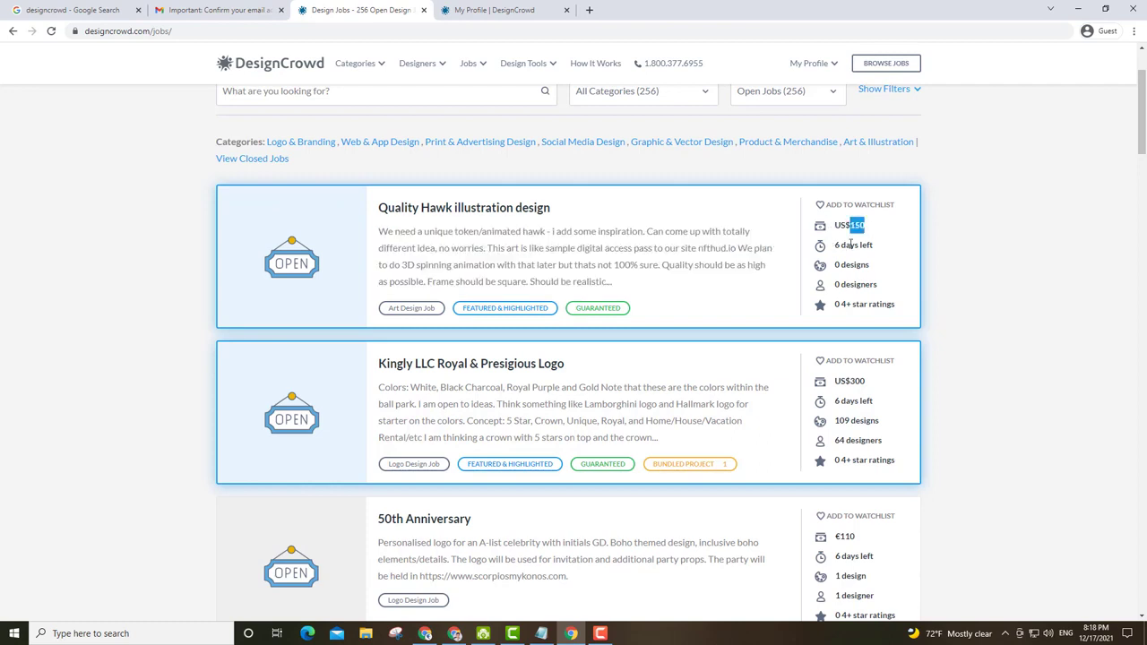
mouse_move(834, 245)
left_mouse_down()
mouse_move(878, 259)
mouse_move(869, 267)
mouse_move(900, 287)
left_mouse_up()
scroll(830, 315, "down", 1)
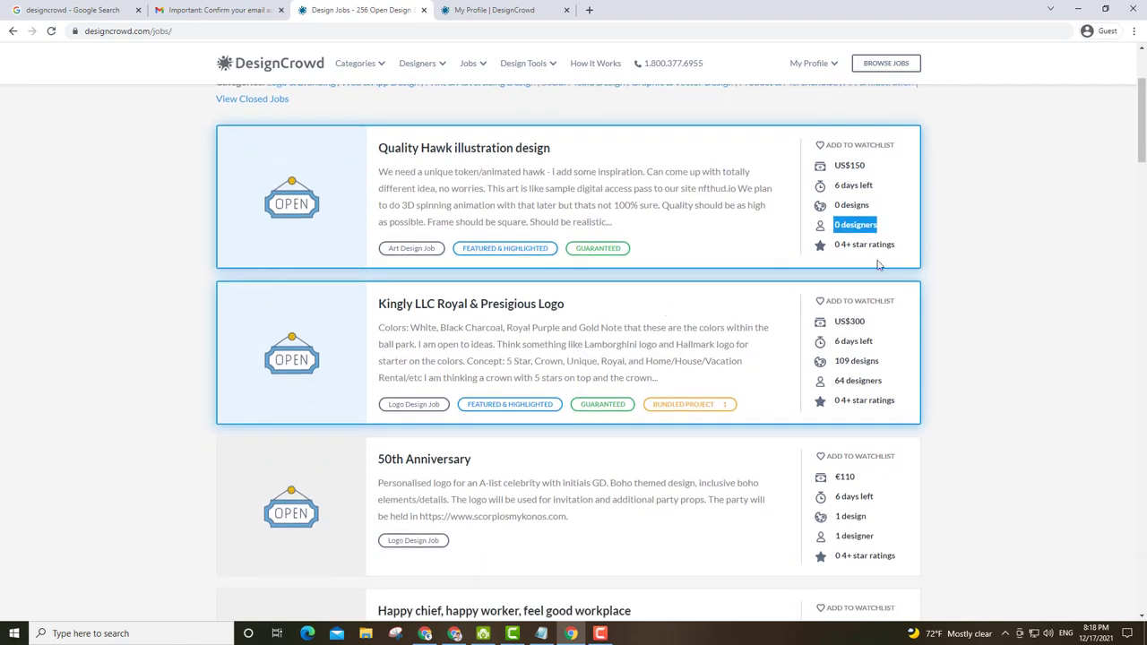
scroll(802, 295, "down", 1)
scroll(842, 260, "up", 2)
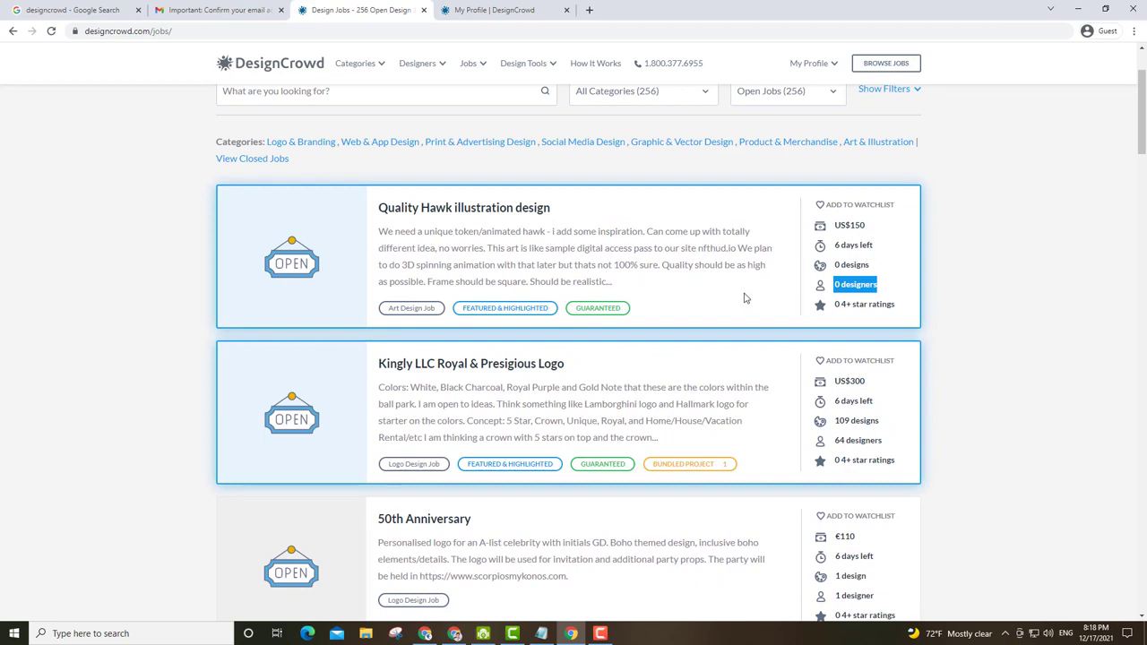
scroll(746, 316, "down", 1)
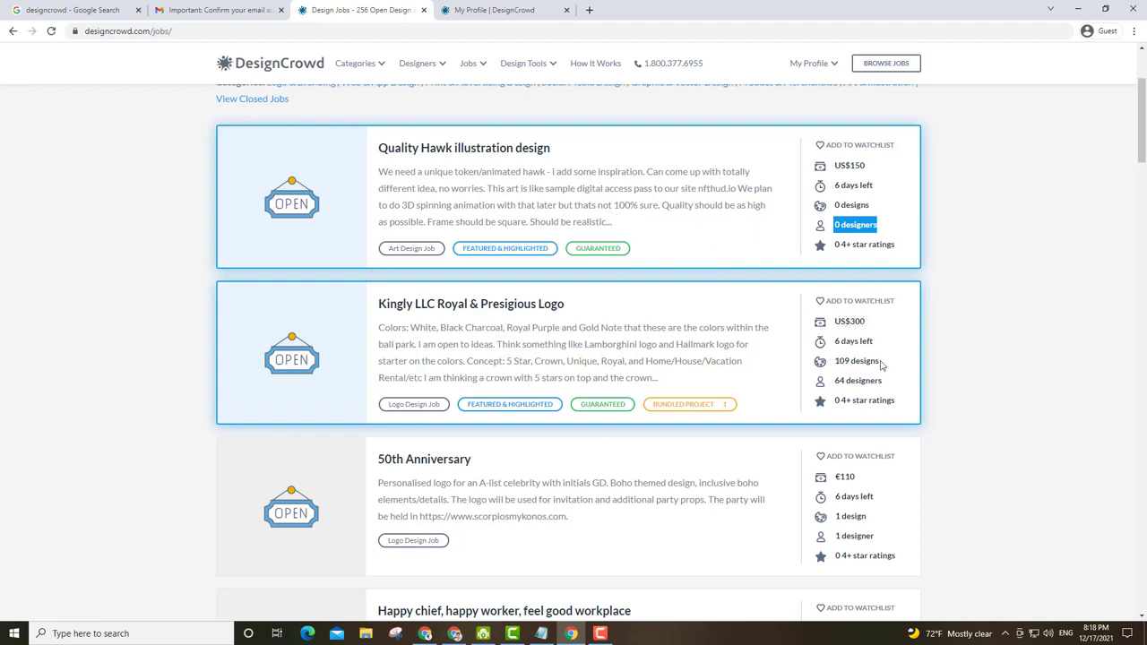
scroll(841, 336, "down", 2)
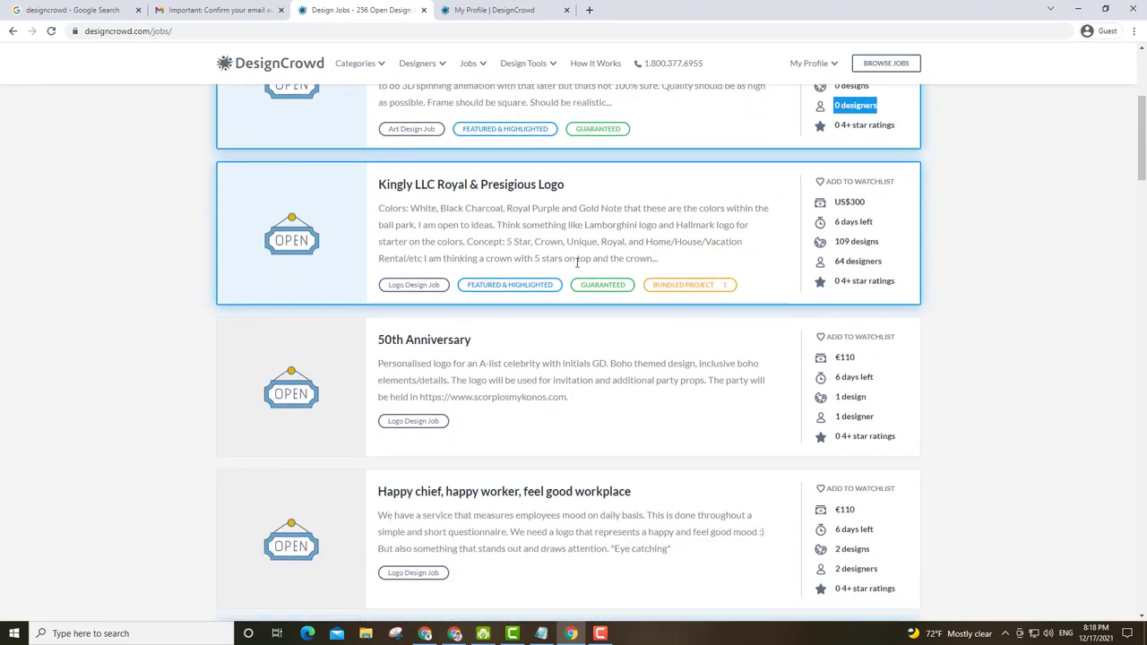
scroll(648, 346, "down", 3)
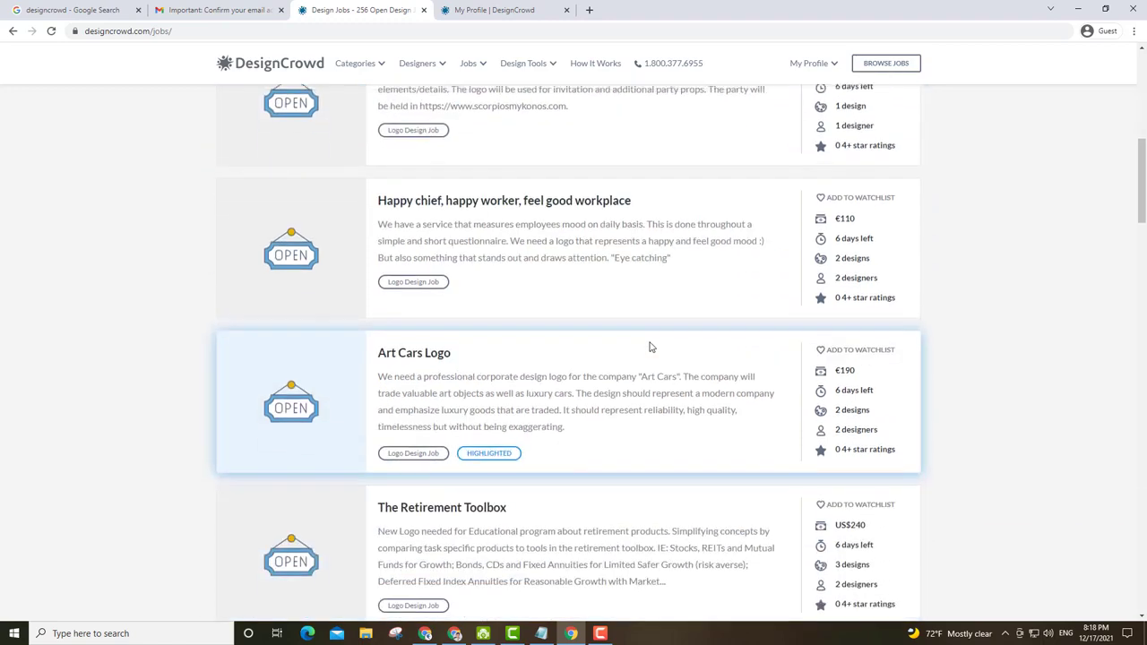
scroll(696, 358, "up", 7)
mouse_move(810, 67)
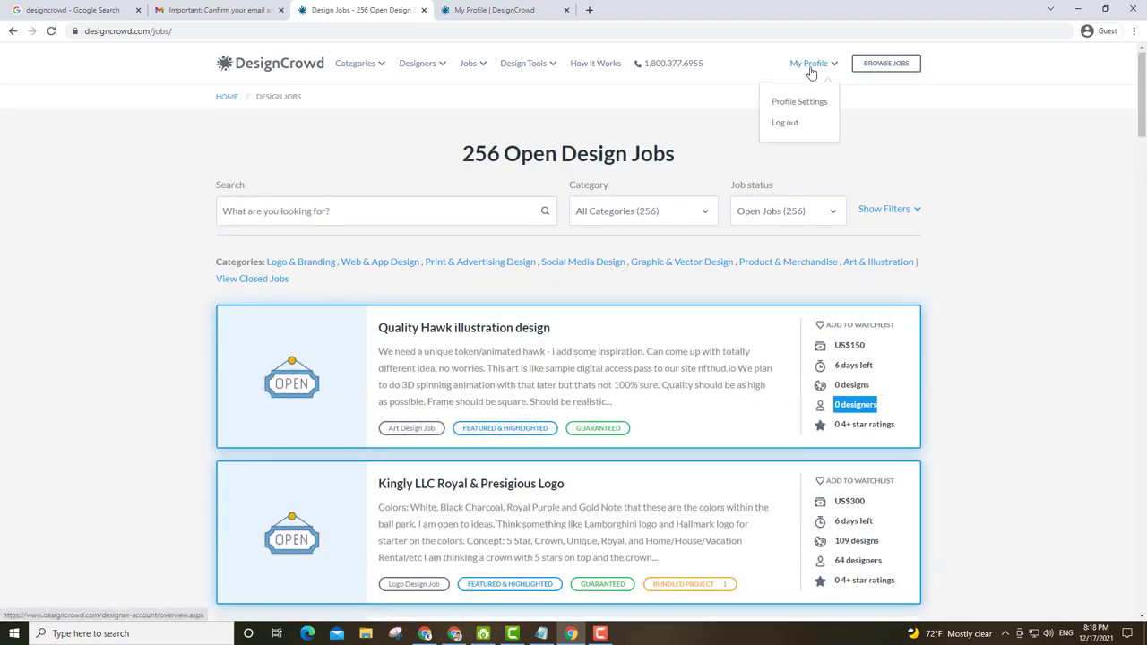
- Open Profile Settings and start the 'Add your profile pic' task
left_click(789, 107)
scroll(449, 332, "down", 2)
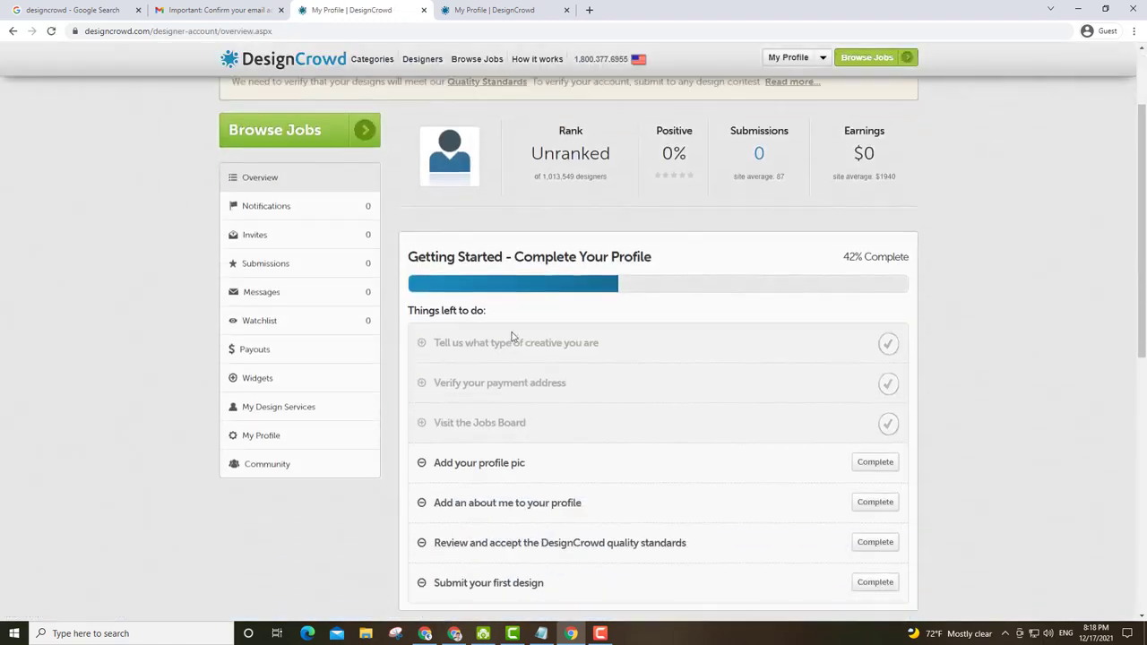
scroll(781, 396, "down", 2)
scroll(781, 396, "down", 1)
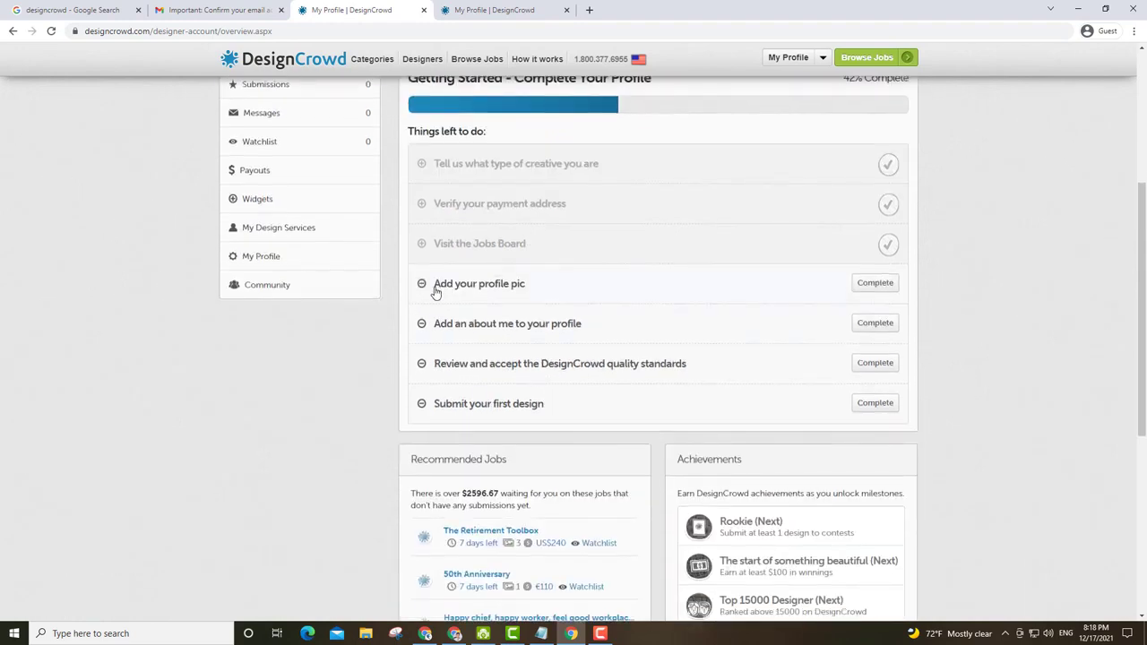
left_click(881, 285)
left_click(709, 341)
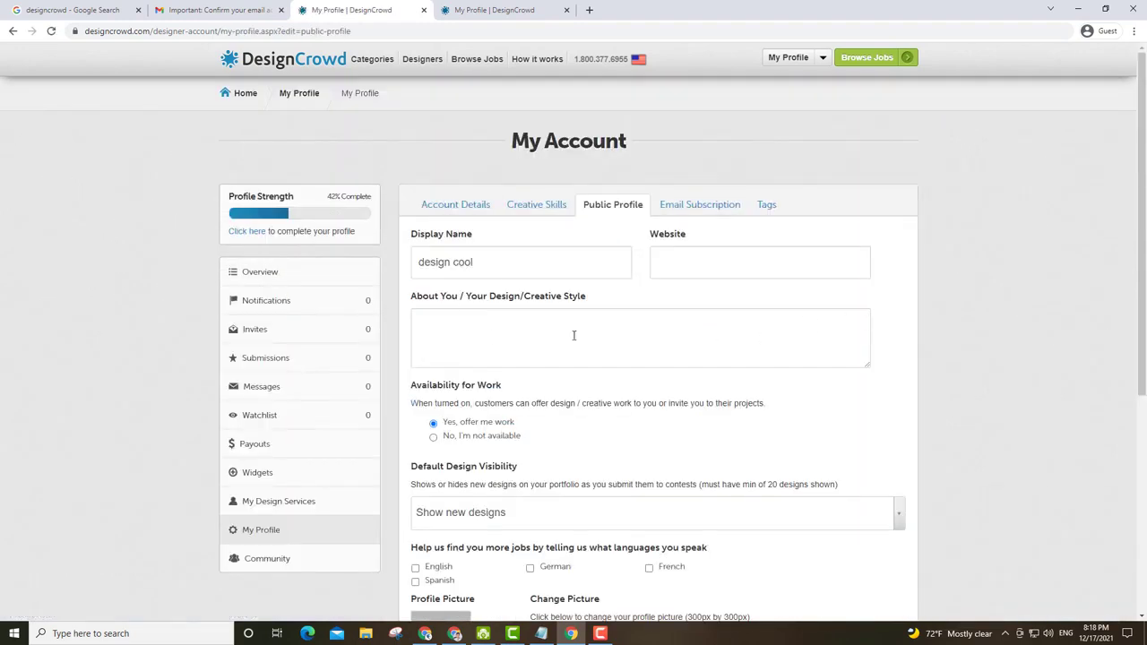
scroll(478, 343, "down", 3)
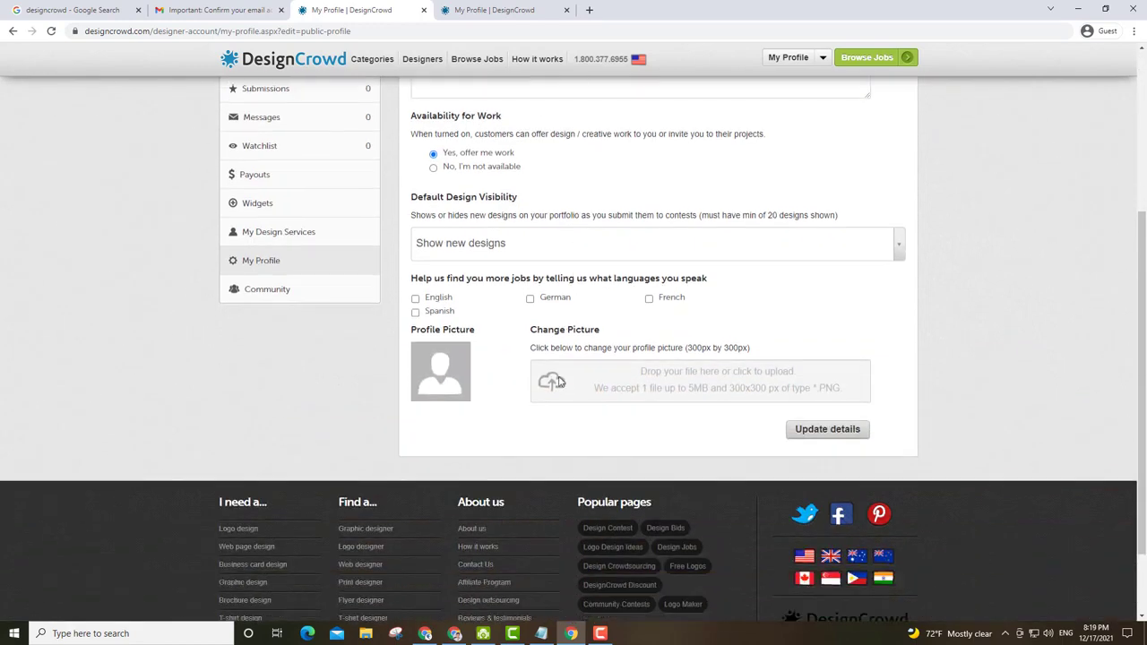
- Open the upload file browser and look through the New Volume (D:) folders for an image
left_click(615, 357)
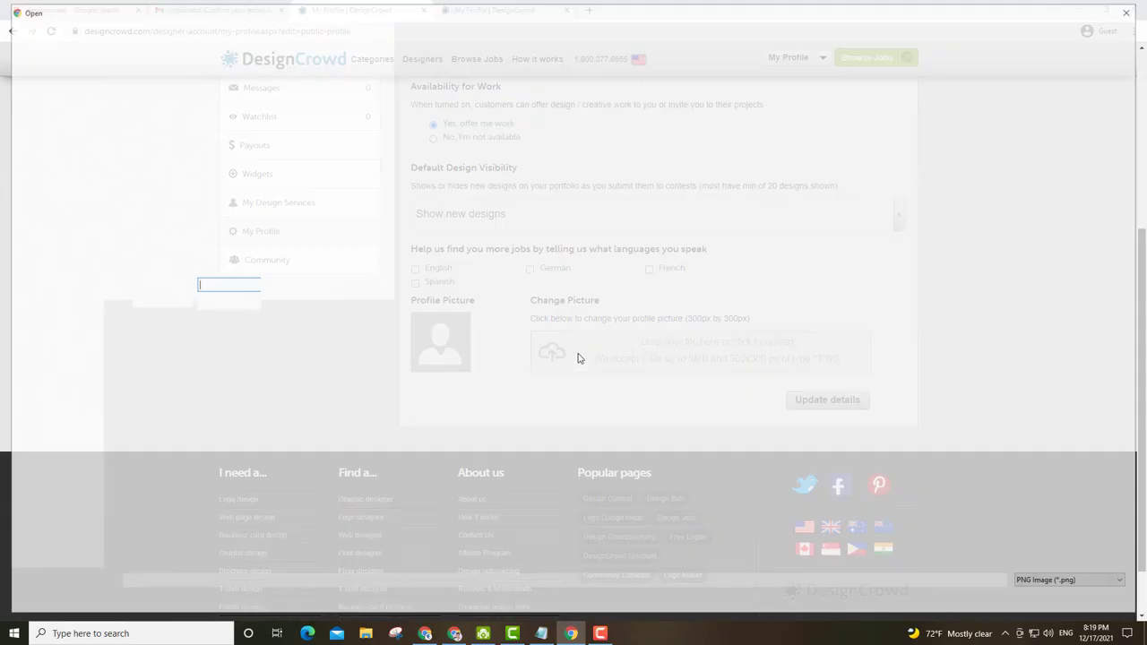
left_click(45, 231)
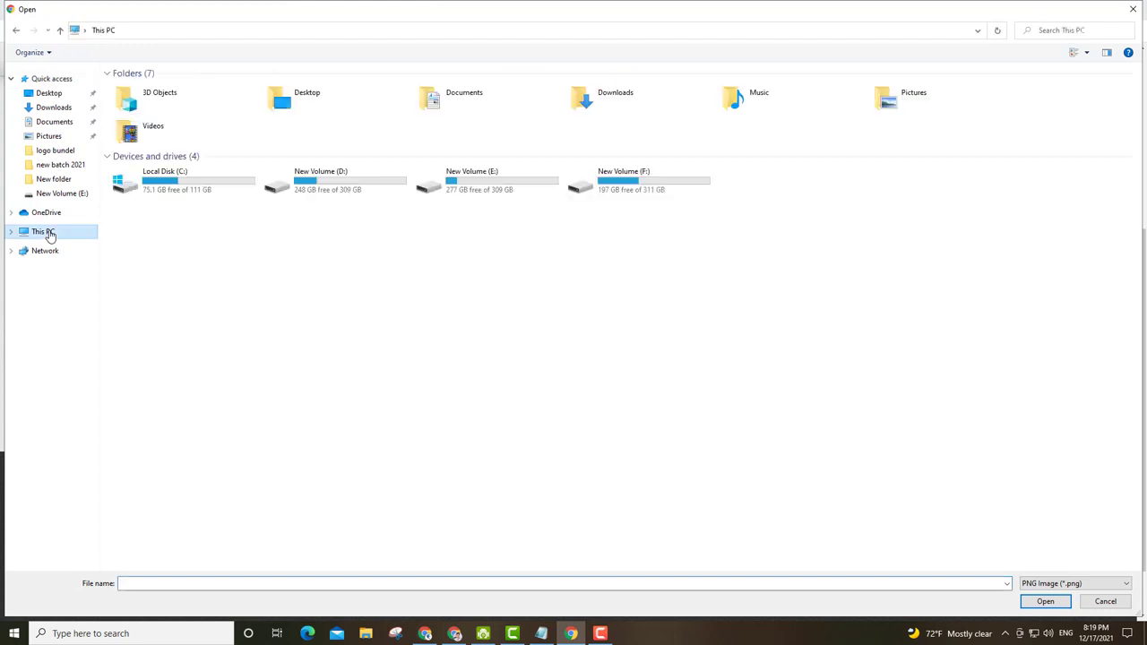
double_click(285, 176)
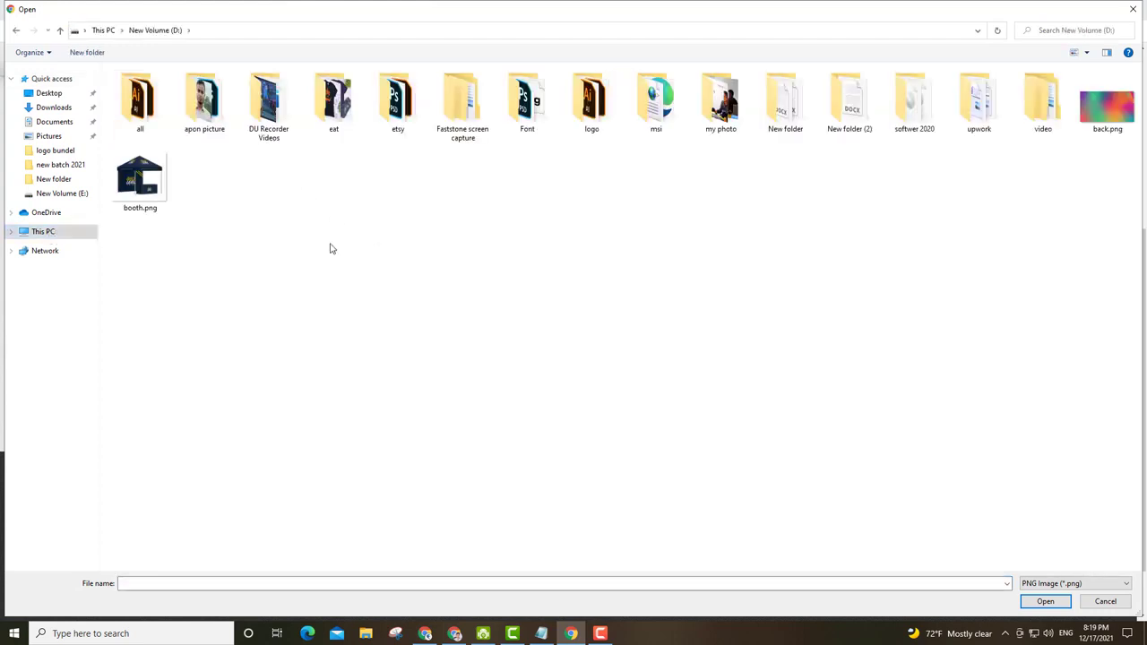
left_click(724, 115)
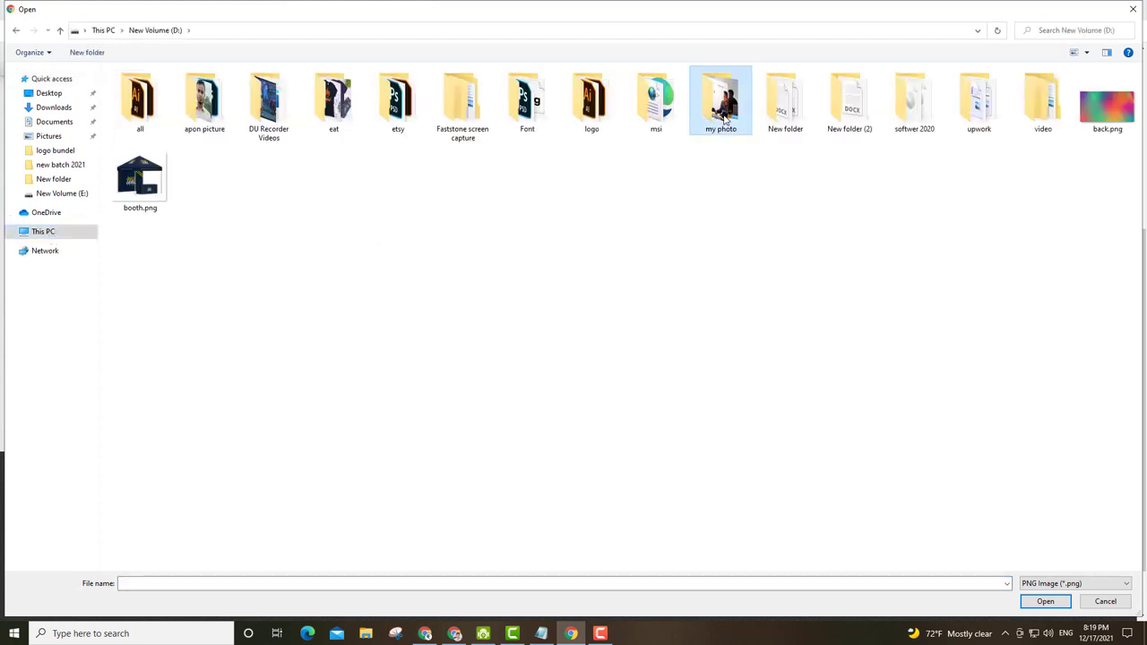
double_click(724, 115)
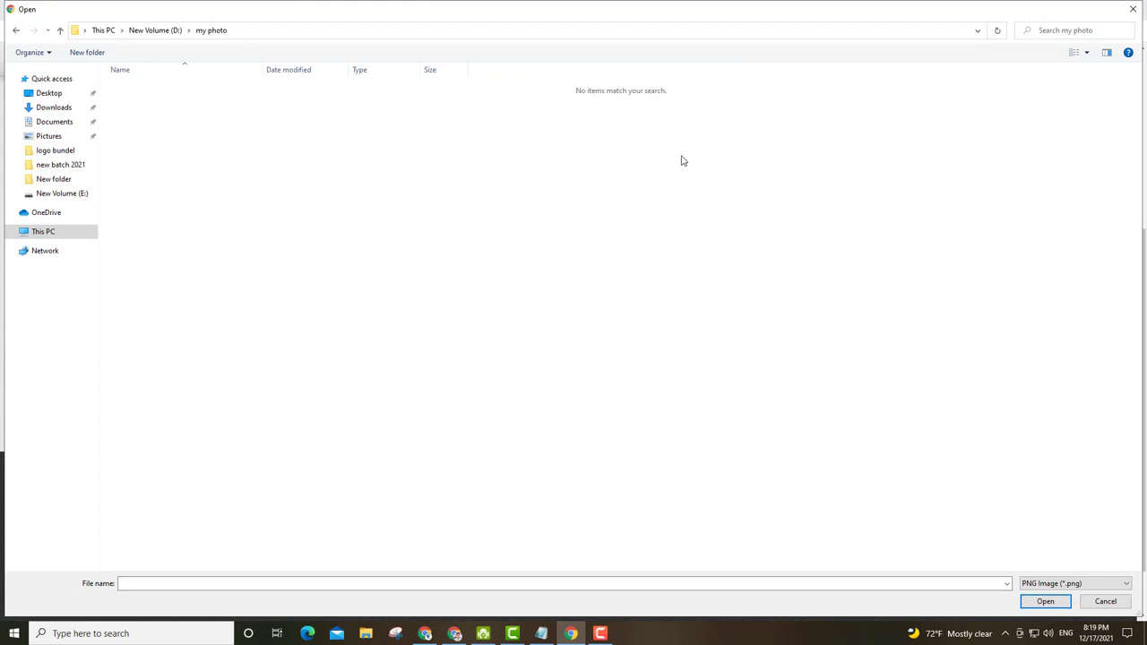
left_click(17, 31)
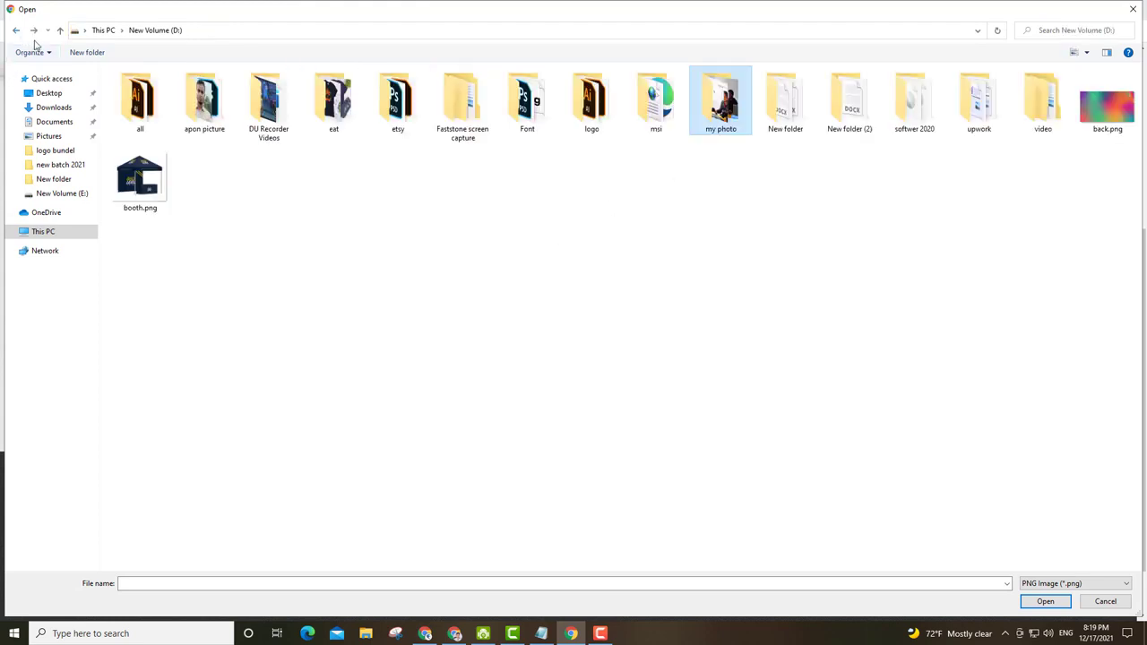
double_click(205, 103)
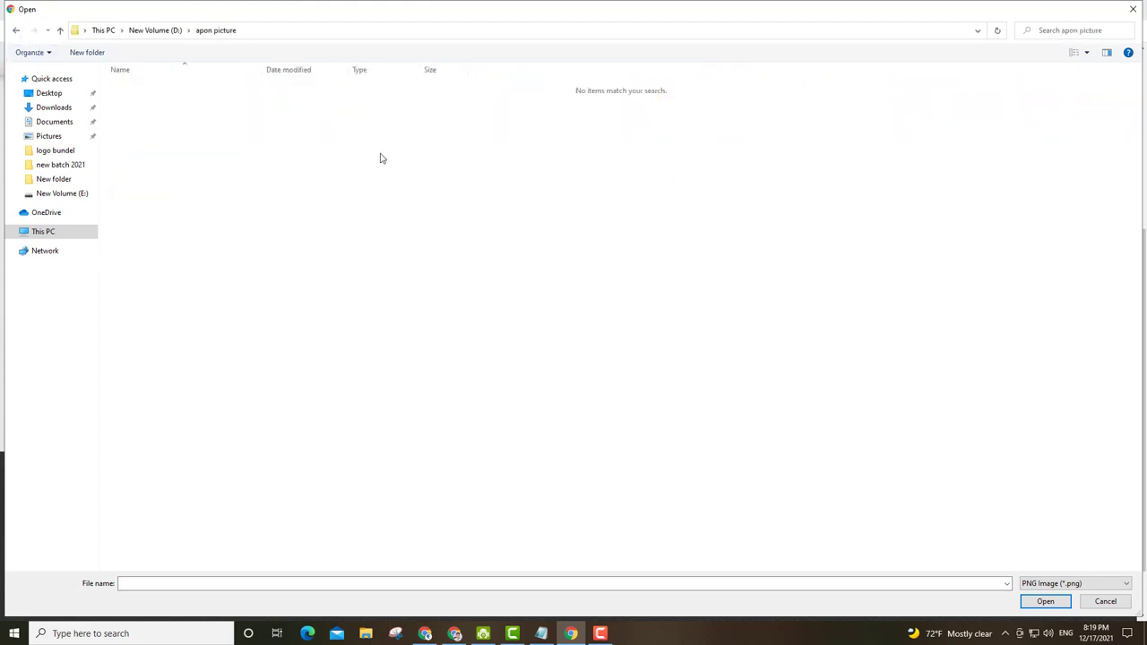
left_click(18, 30)
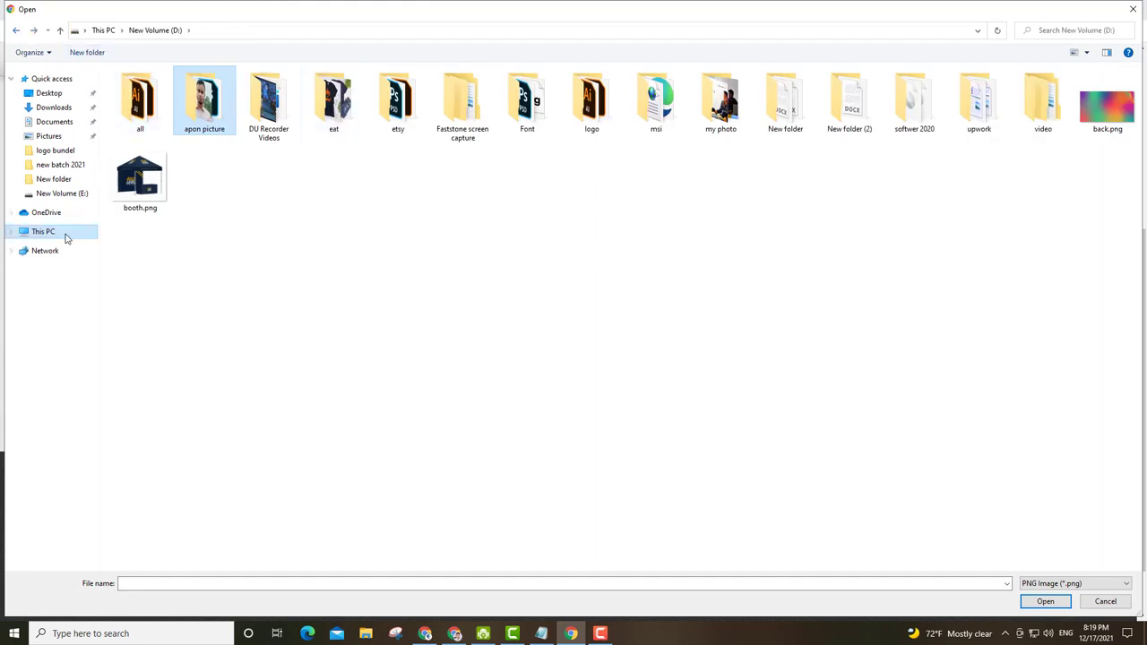
- Switch to New Volume (F:) and pick download.png as the profile picture
left_click(65, 238)
double_click(619, 179)
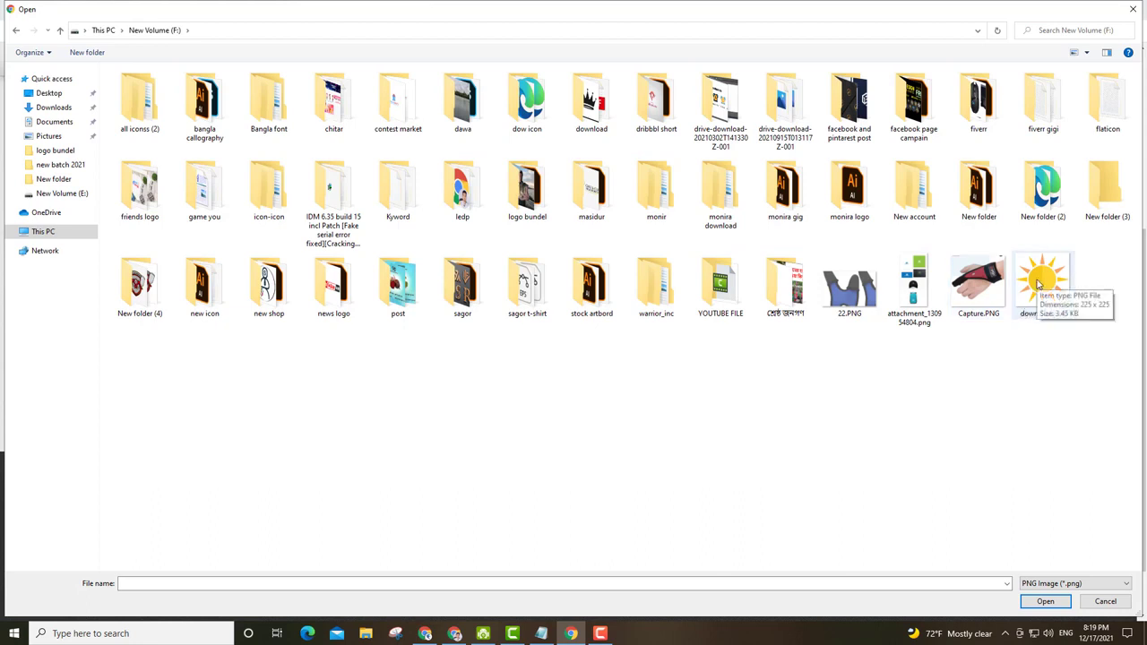
double_click(472, 203)
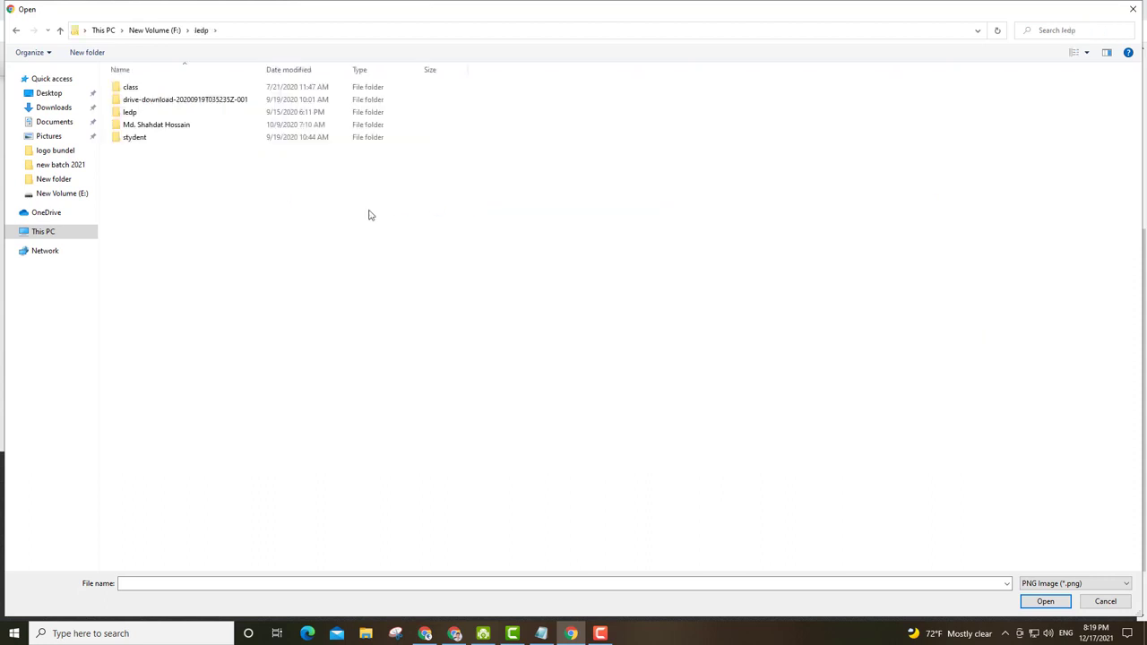
scroll(367, 221, "up", 3, "ctrl")
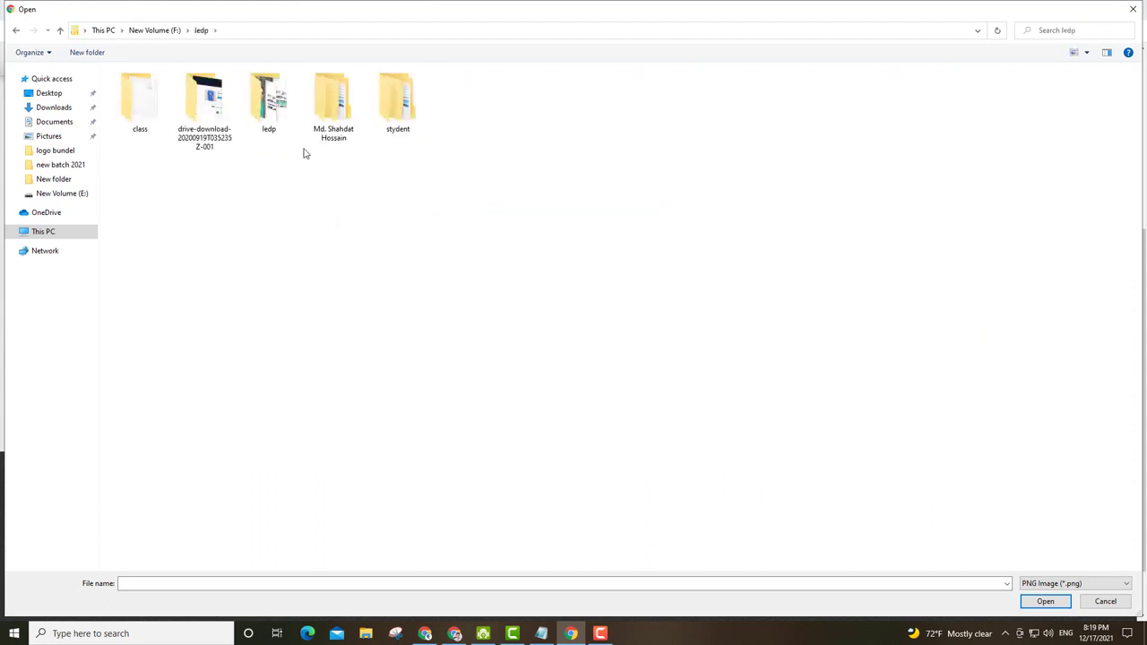
left_click(212, 115)
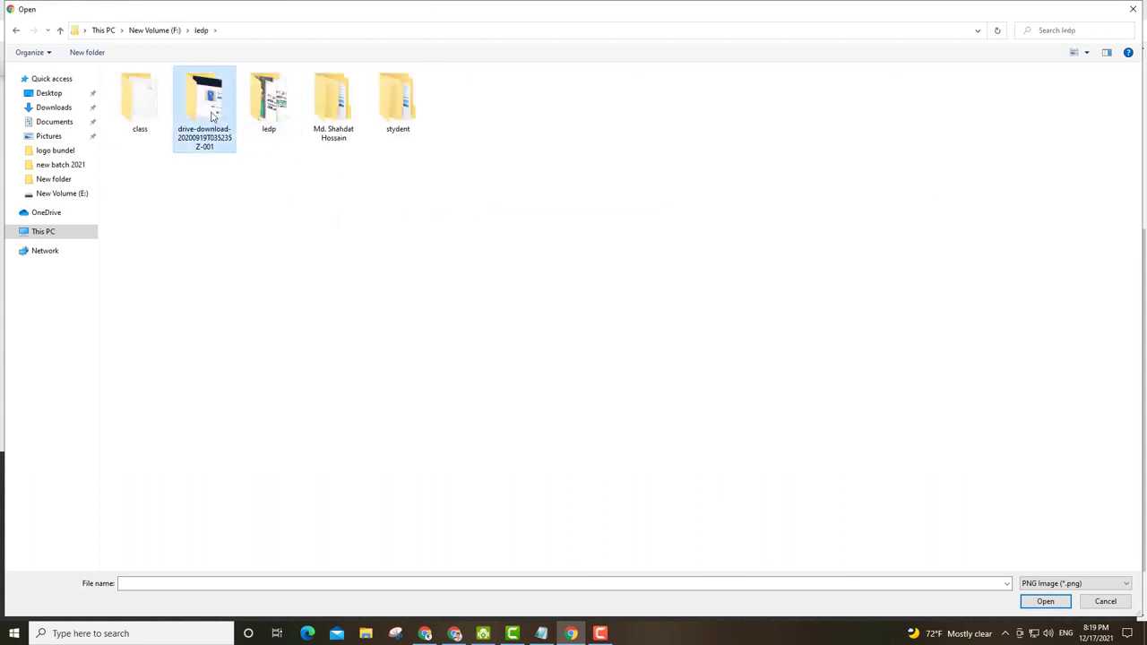
double_click(213, 115)
key("alt+Up")
key("alt+Up")
double_click(1042, 285)
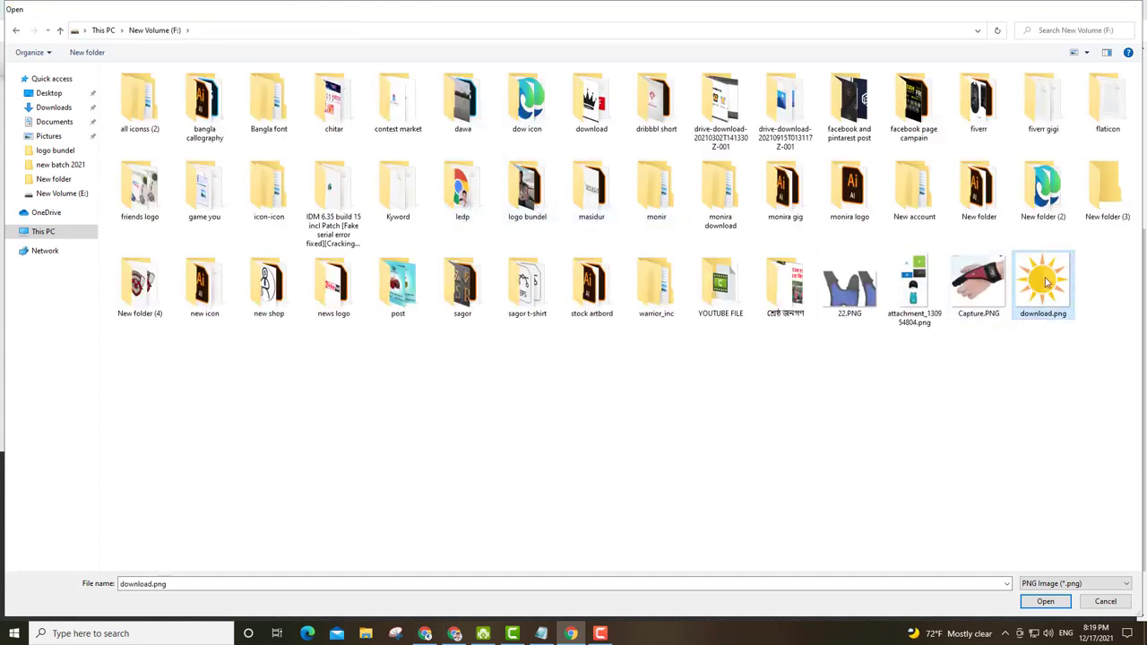
- Open the profile-picture file picker and browse the warrior_inc and premium new mockup folders
scroll(615, 321, "down", 3)
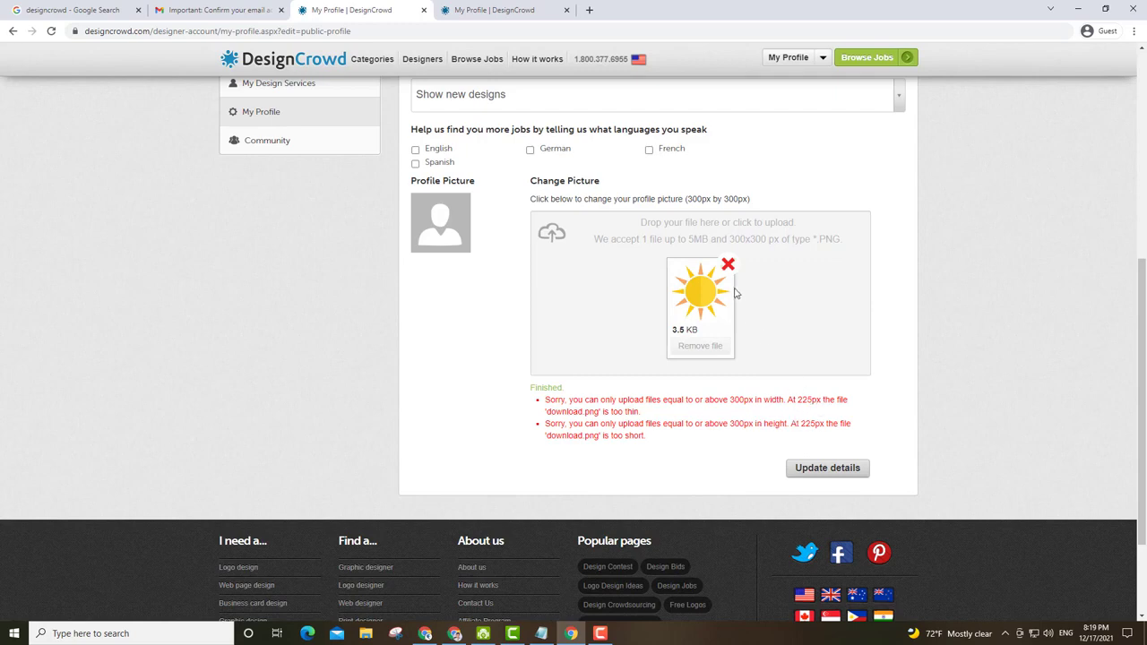
left_click(653, 327)
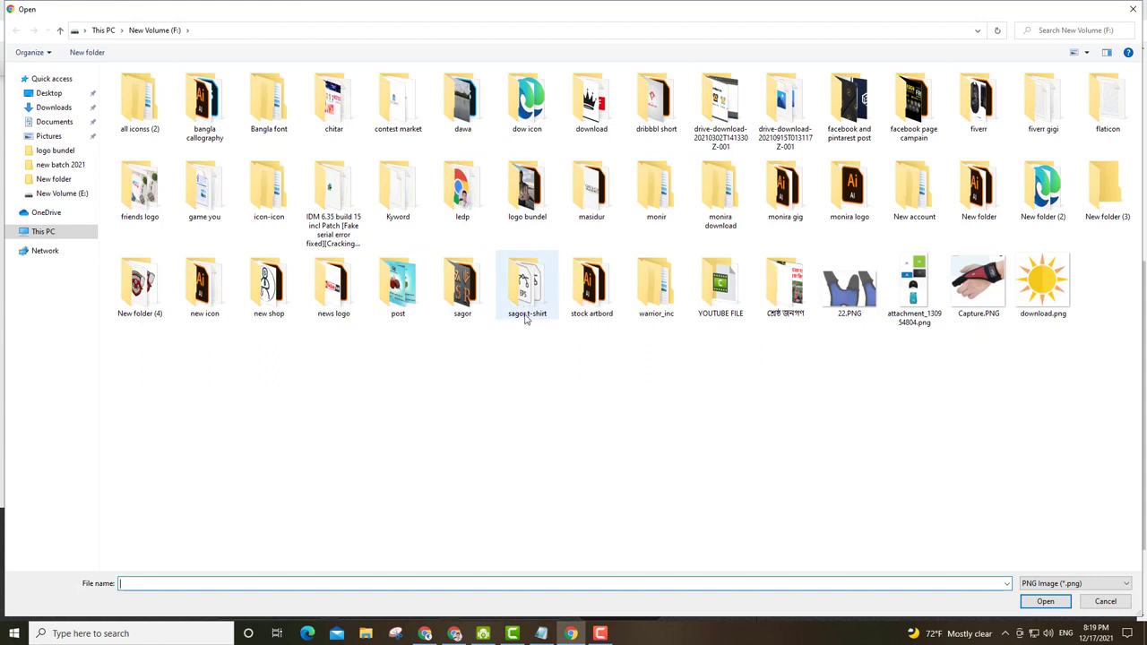
double_click(655, 298)
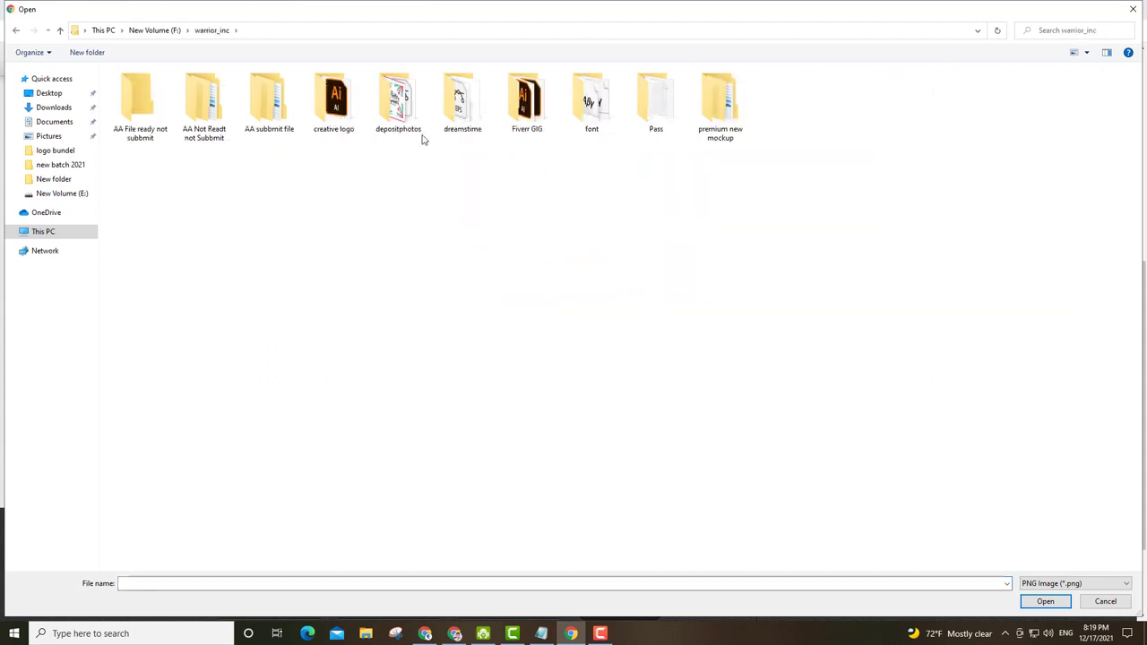
double_click(714, 132)
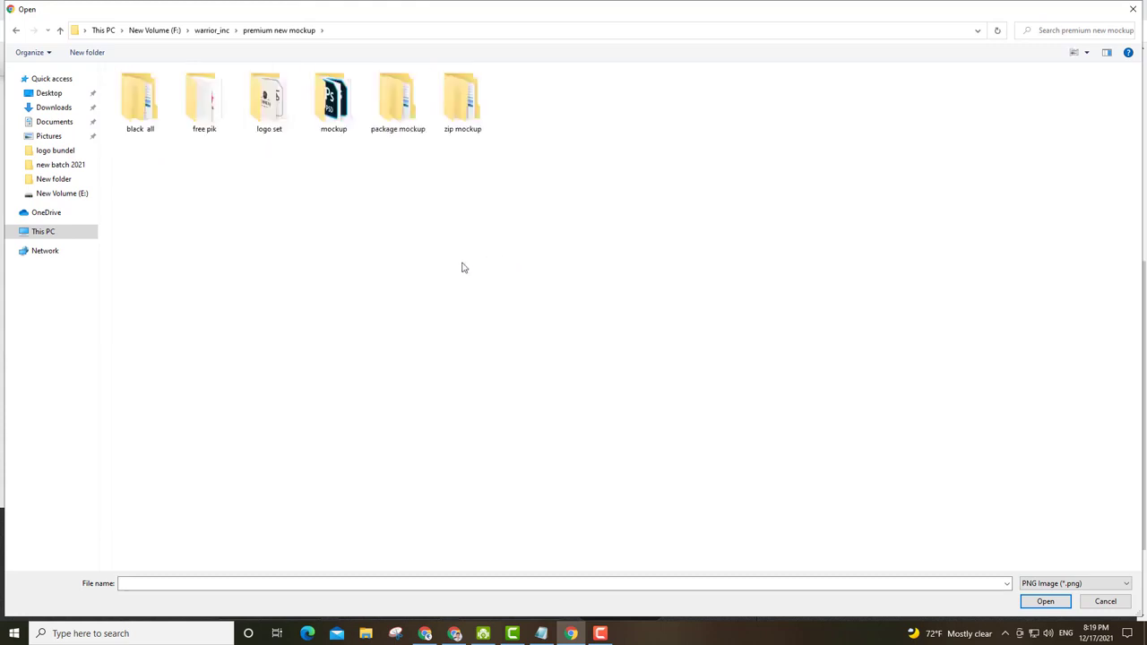
left_click(208, 117)
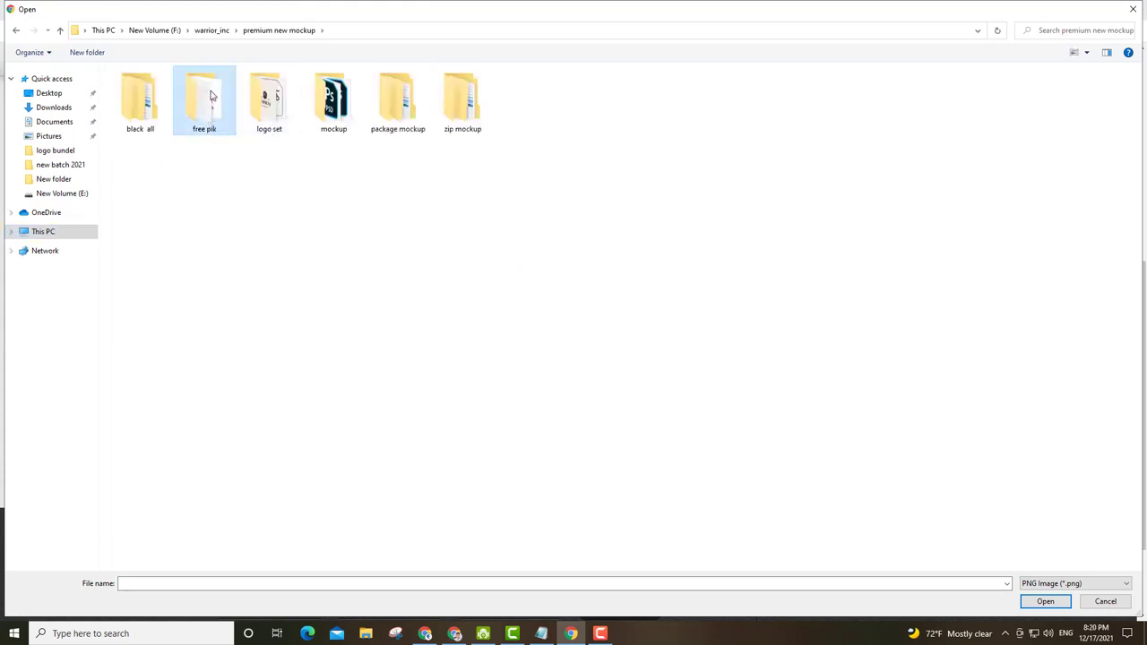
- Go to New Volume (D:)\all and search the 1st class subfolders for images
left_click(50, 231)
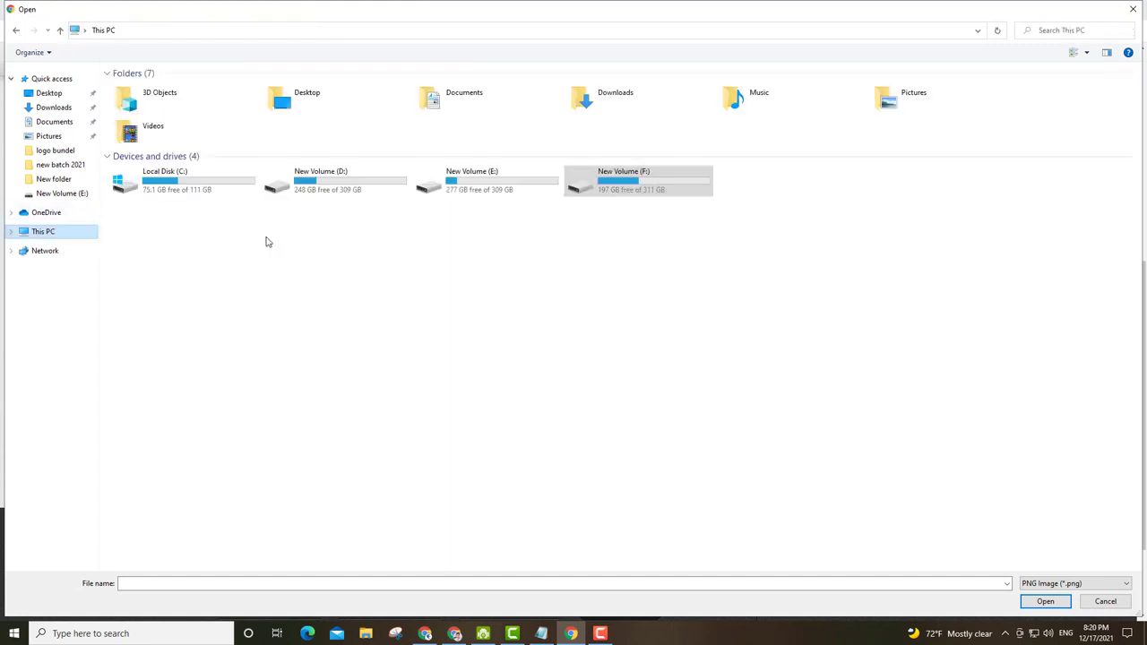
double_click(360, 187)
double_click(148, 100)
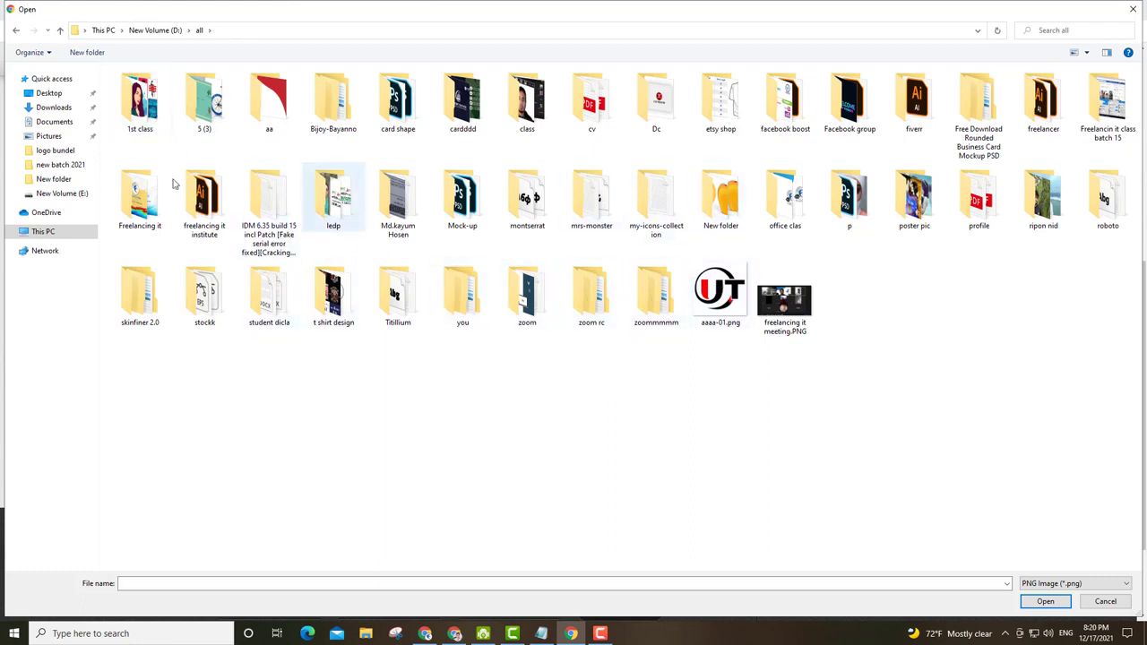
double_click(147, 105)
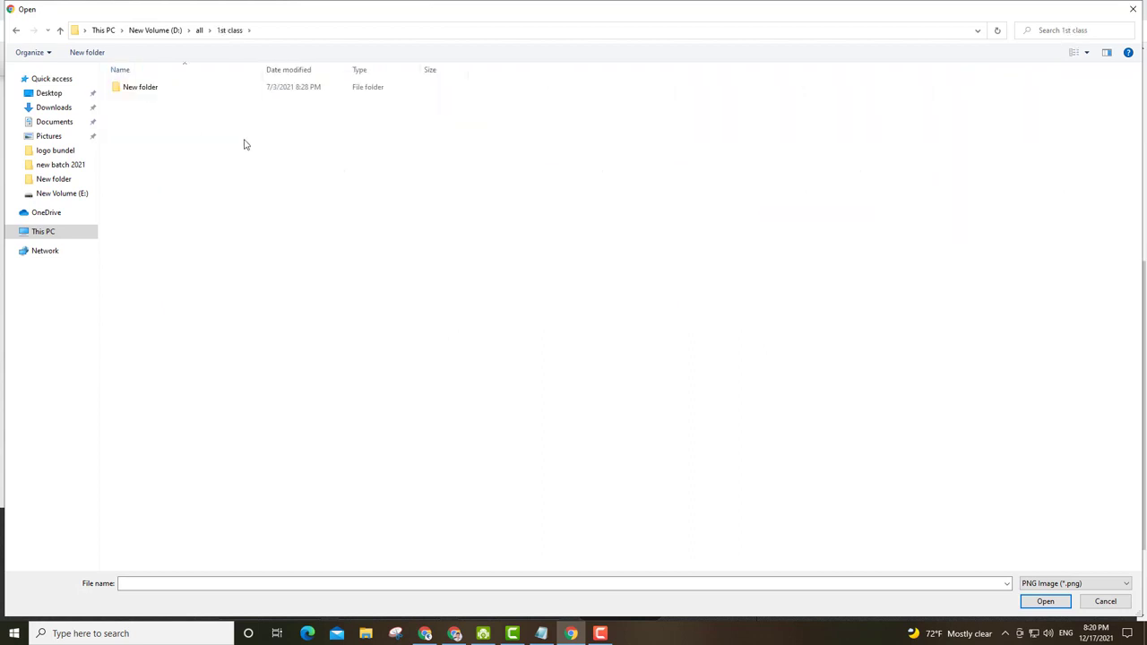
left_click(157, 89)
double_click(157, 89)
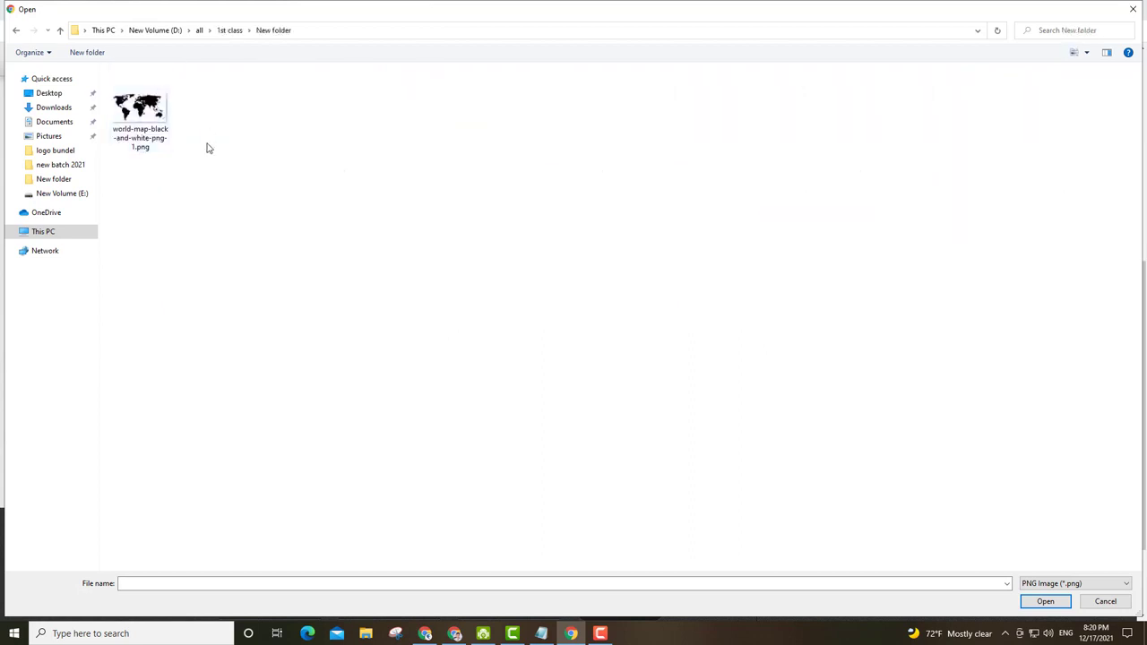
key("alt+Up")
key("alt+Up")
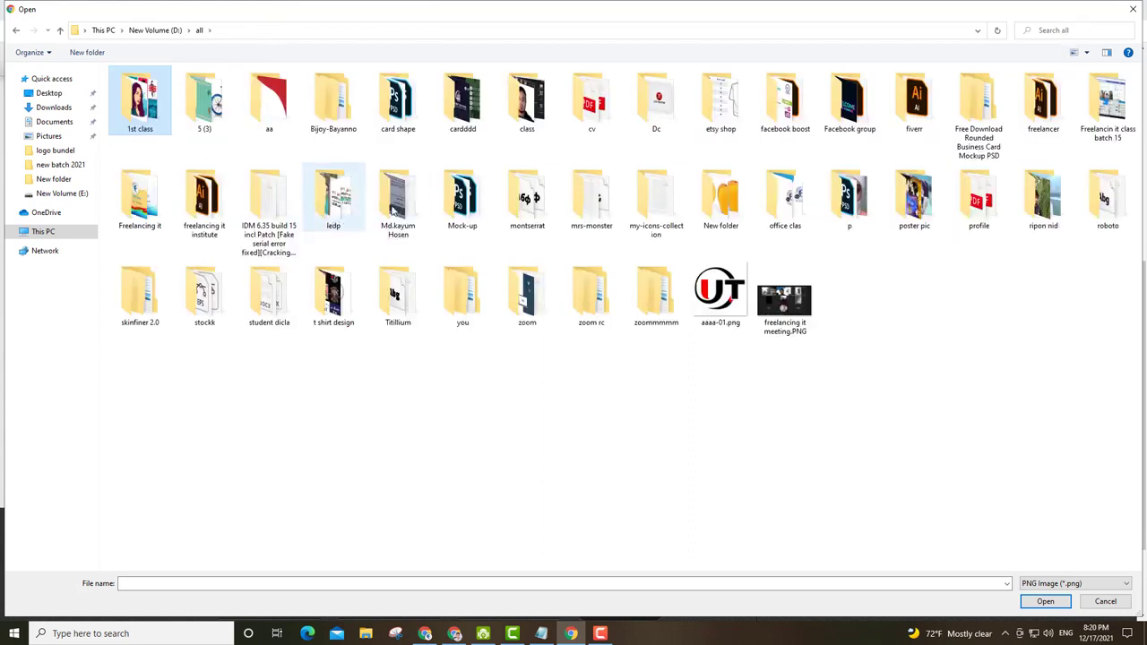
double_click(402, 193)
key("alt+Up")
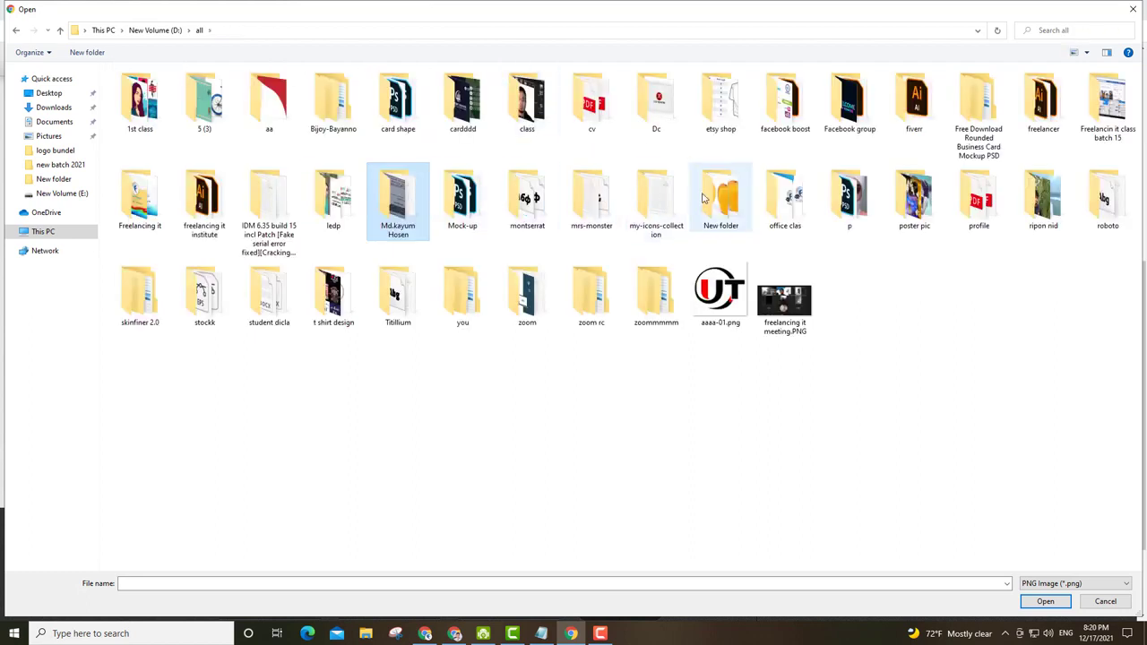
- Find the red apple PNG in D:\all\poster pic\pic-2\back and upload it
double_click(785, 197)
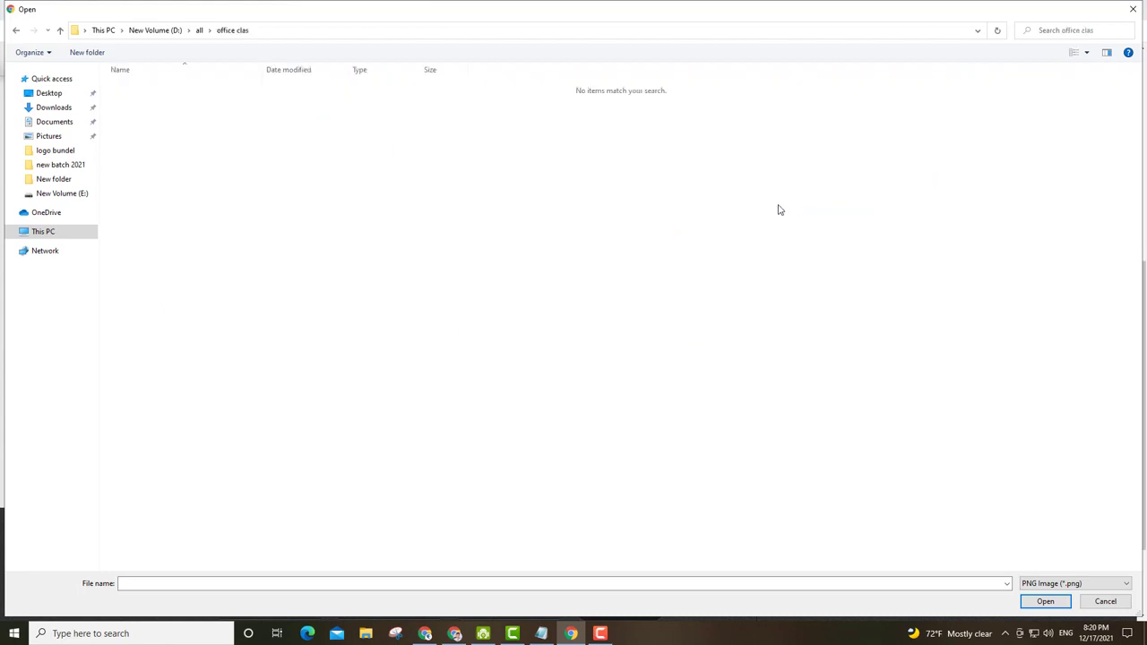
key("alt+Left")
double_click(858, 211)
key("alt+Left")
double_click(921, 215)
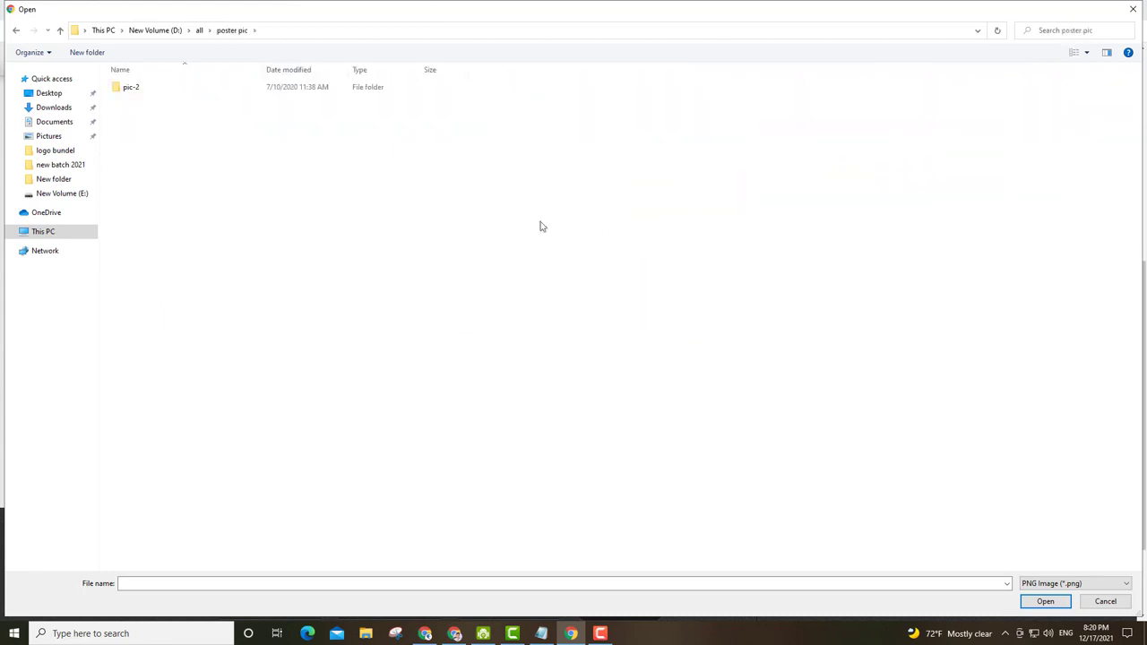
double_click(129, 89)
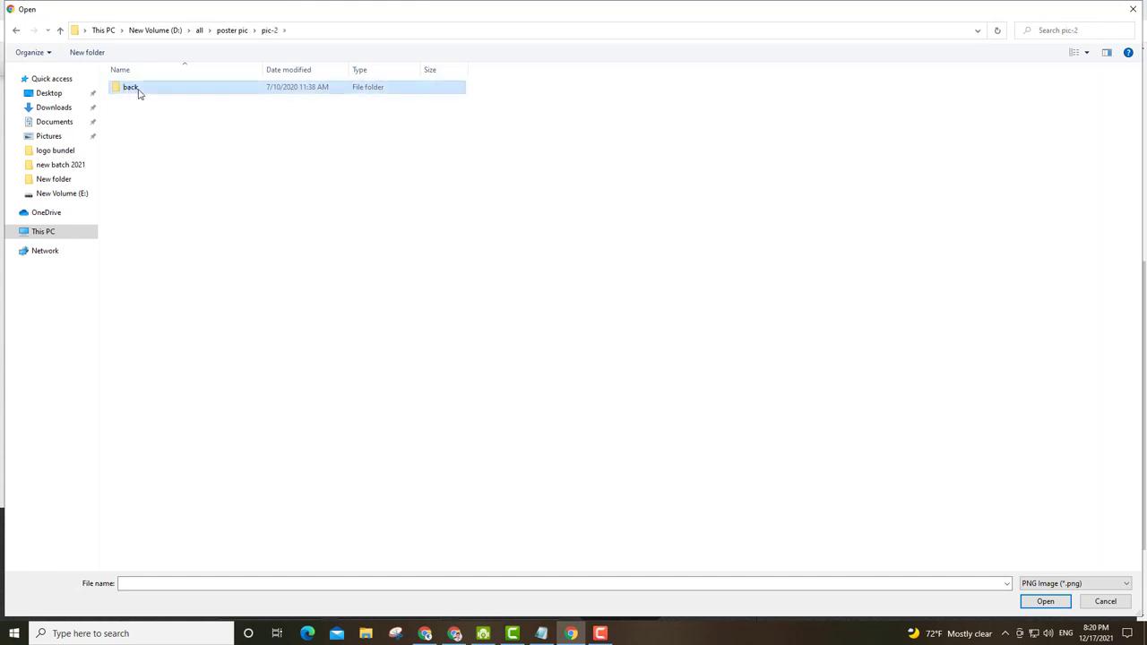
double_click(136, 93)
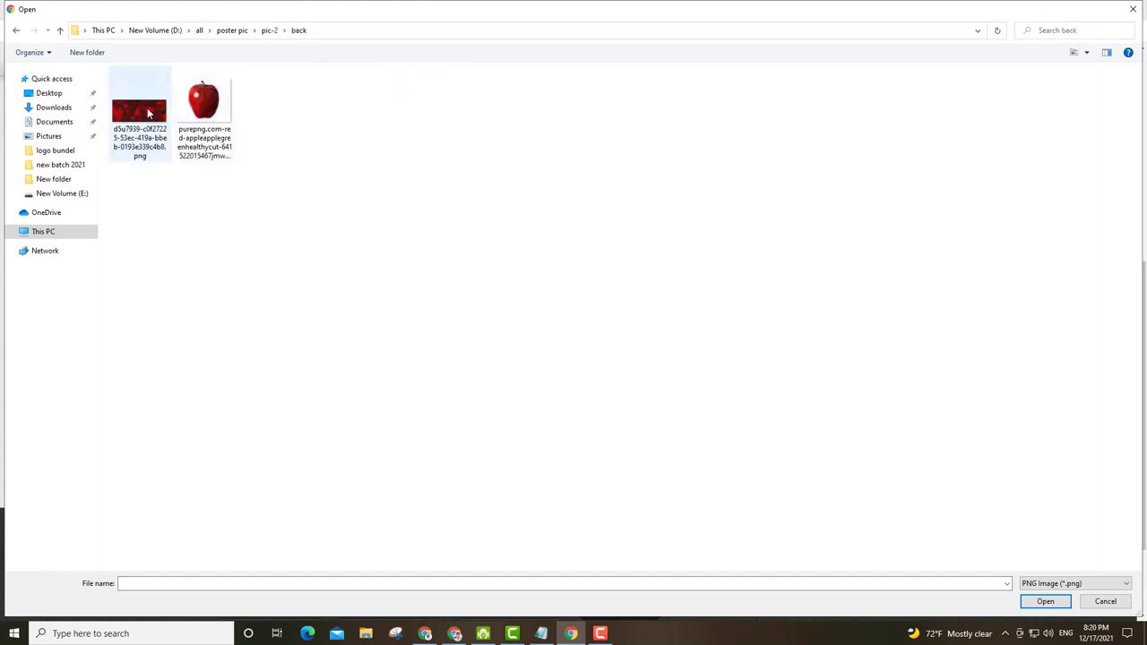
double_click(203, 103)
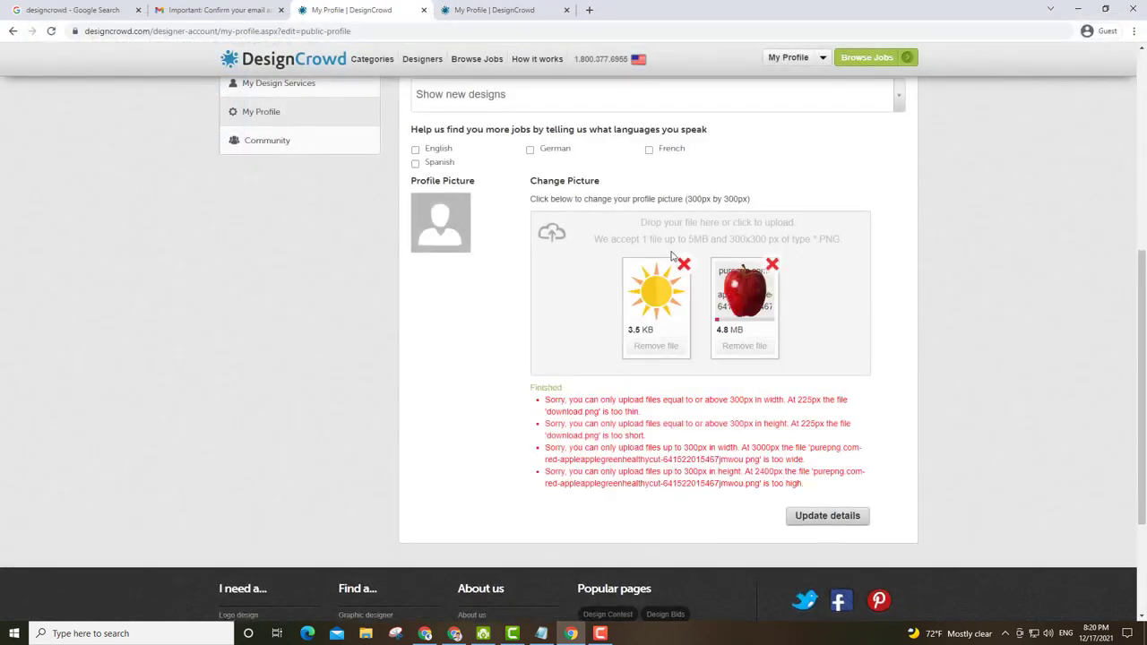
left_click(686, 266)
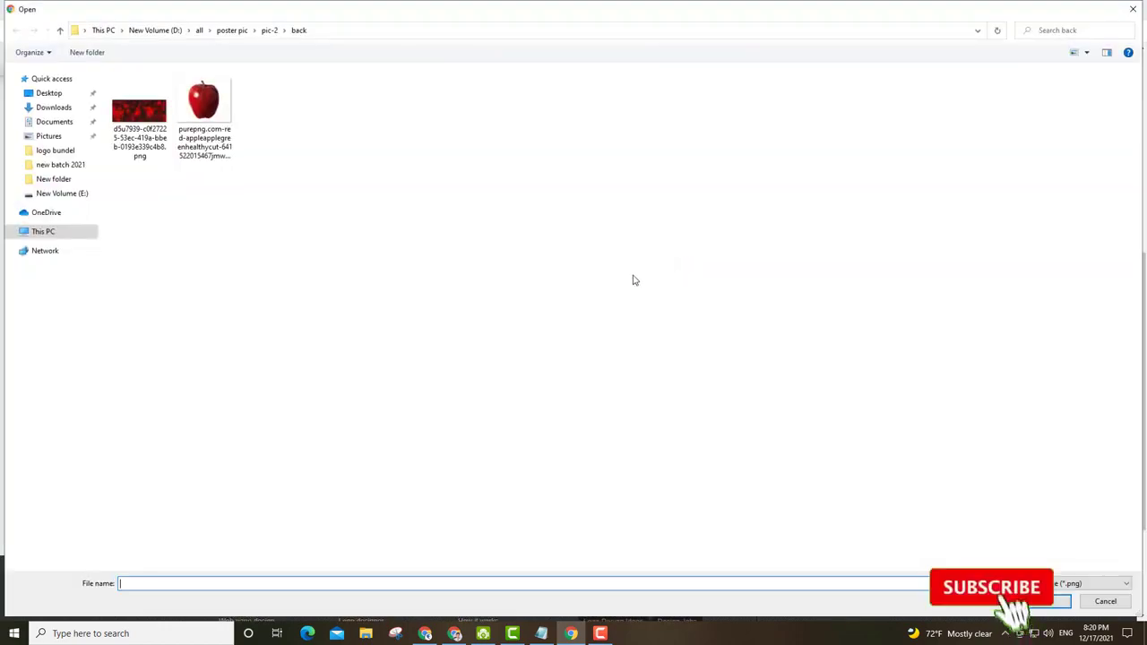
key("Escape")
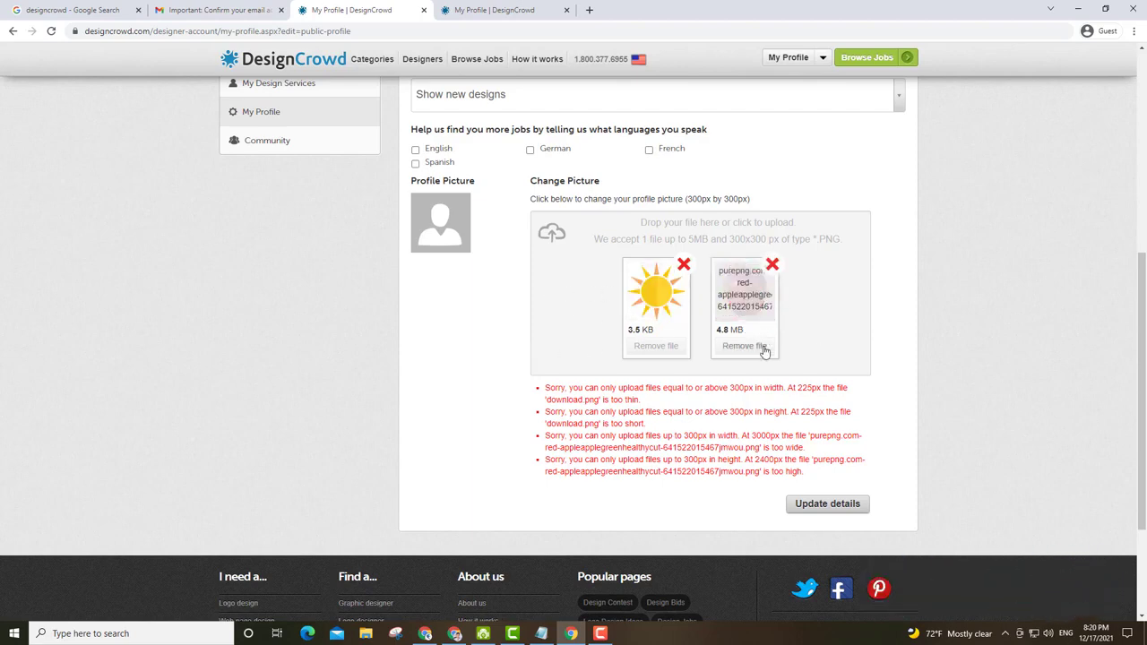
left_click(776, 266)
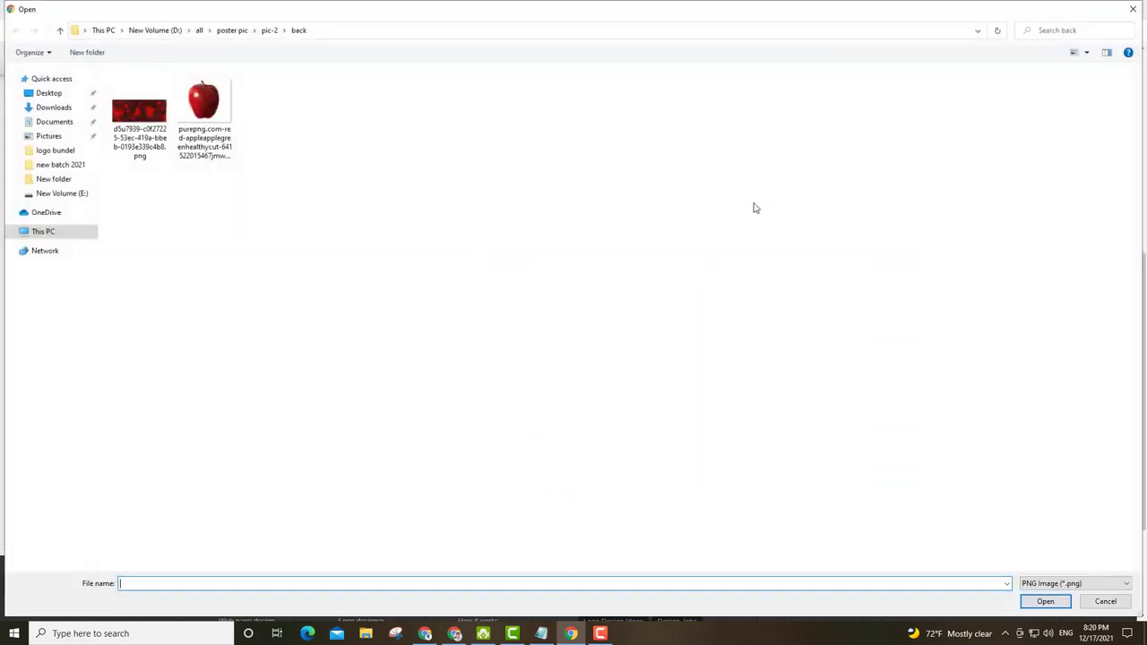
key("alt+Up")
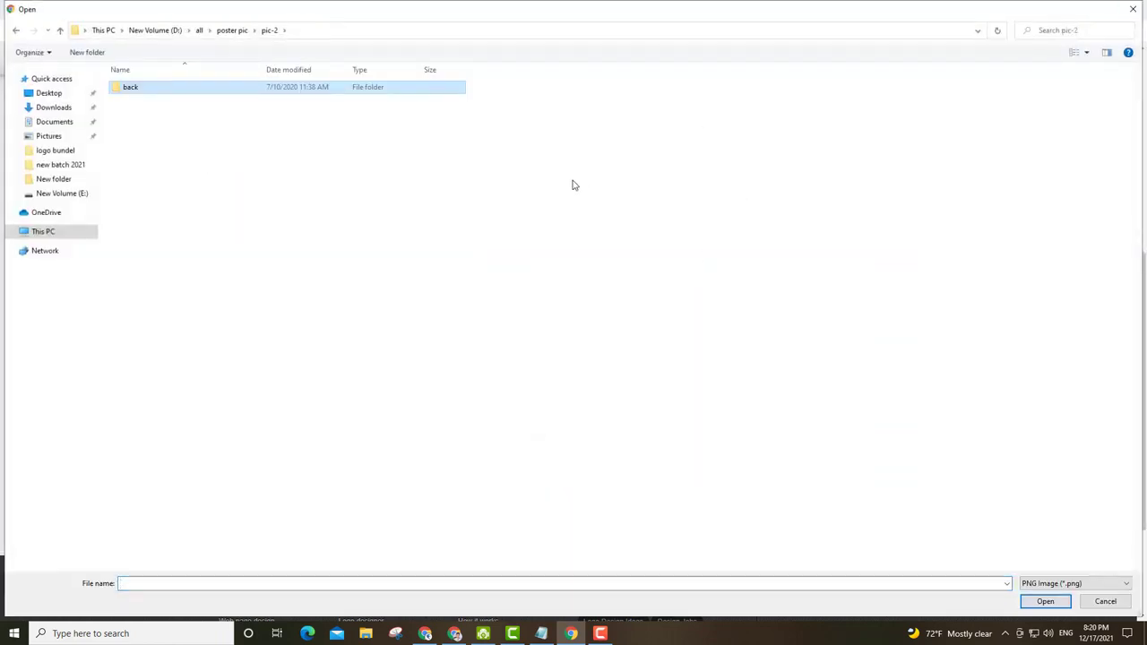
key("alt+Up")
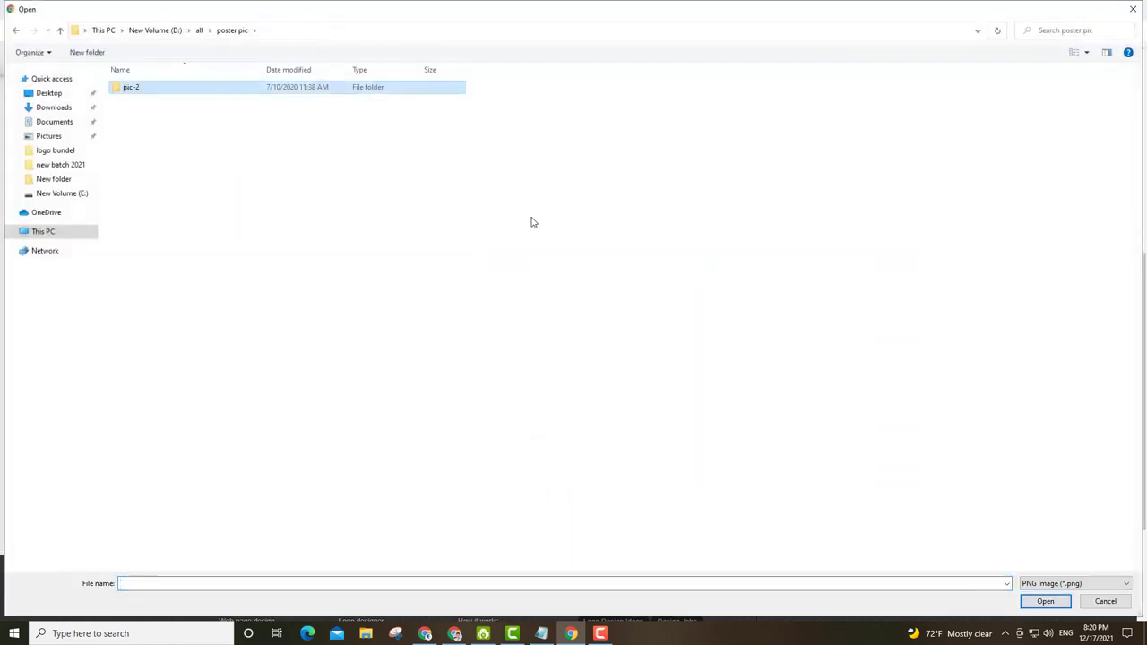
key("alt+Up")
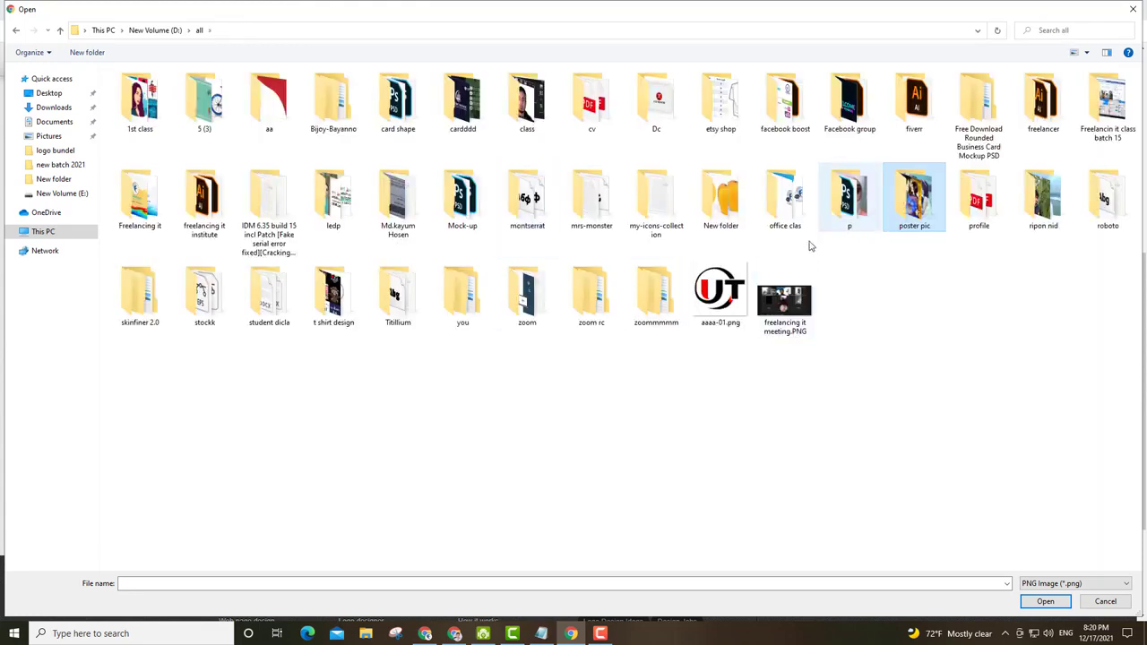
left_click(1133, 9)
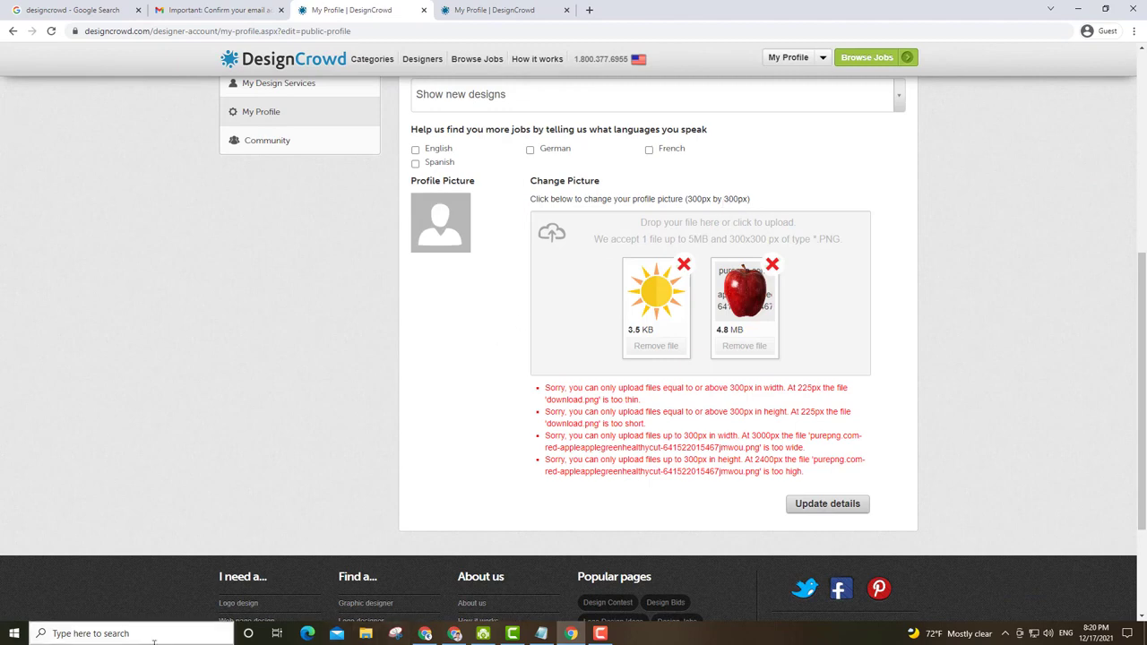
- Launch Photoshop 2020 and create a new 300 × 300 px portrait document
left_click(14, 633)
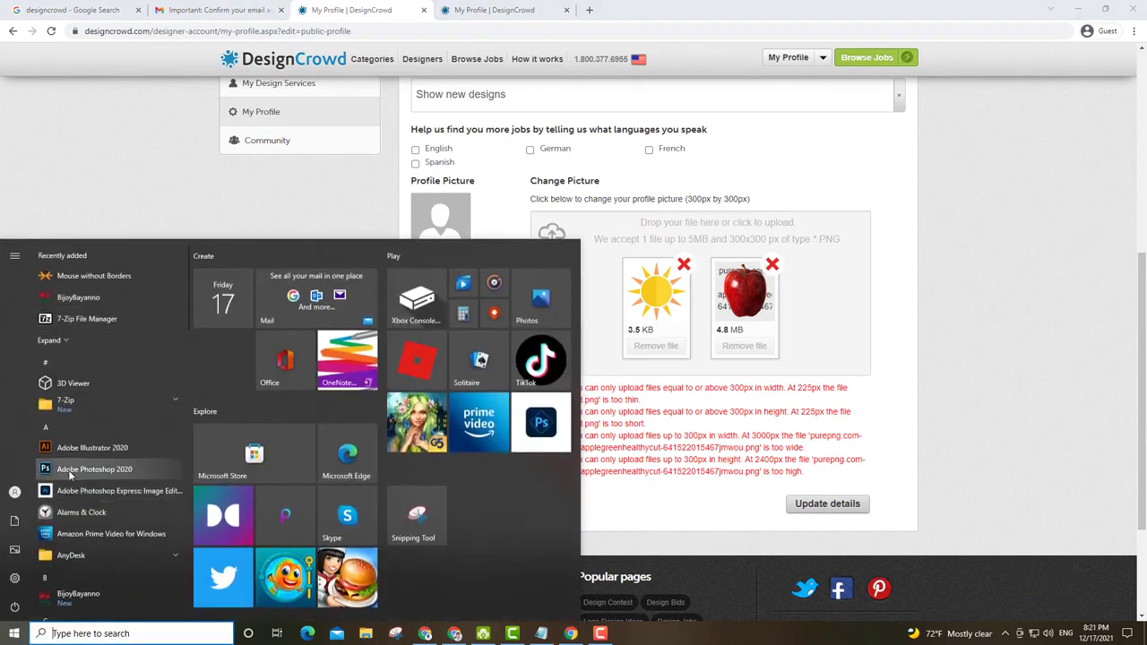
left_click(68, 469)
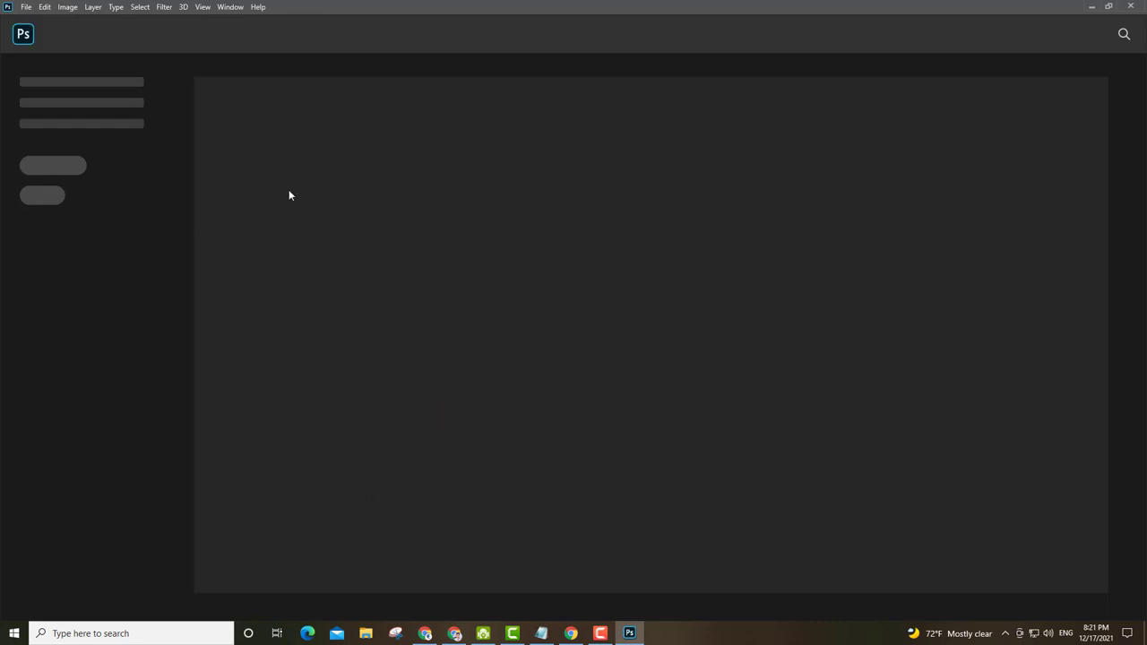
key("ctrl+n")
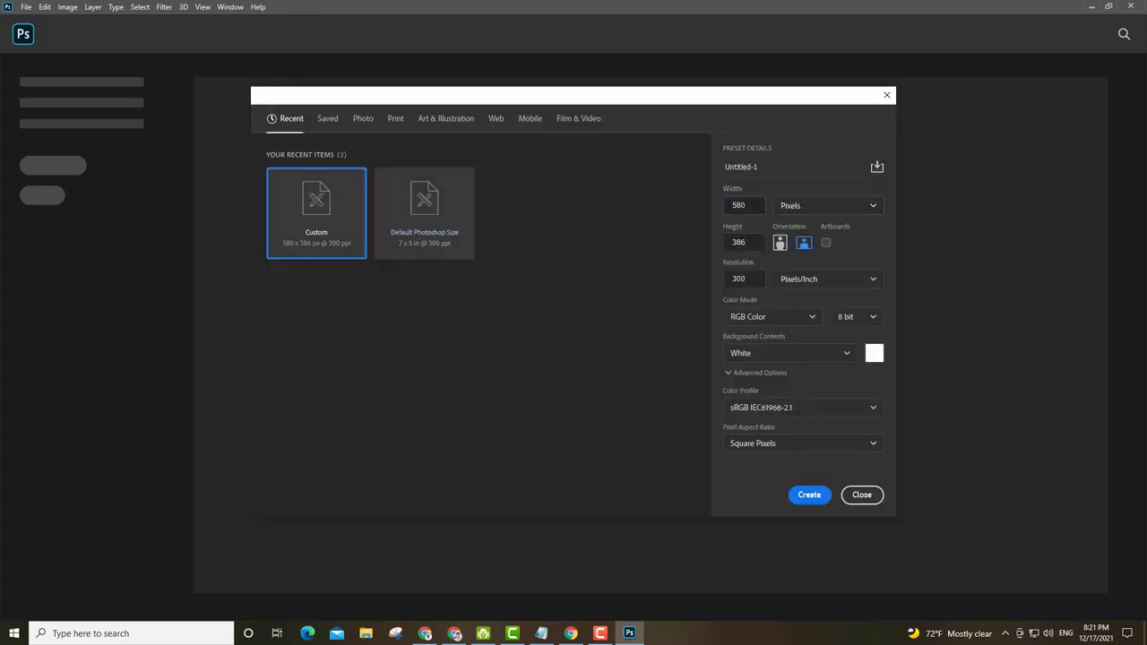
double_click(742, 205)
type("300")
left_click(779, 245)
double_click(742, 242)
key("BackSpace")
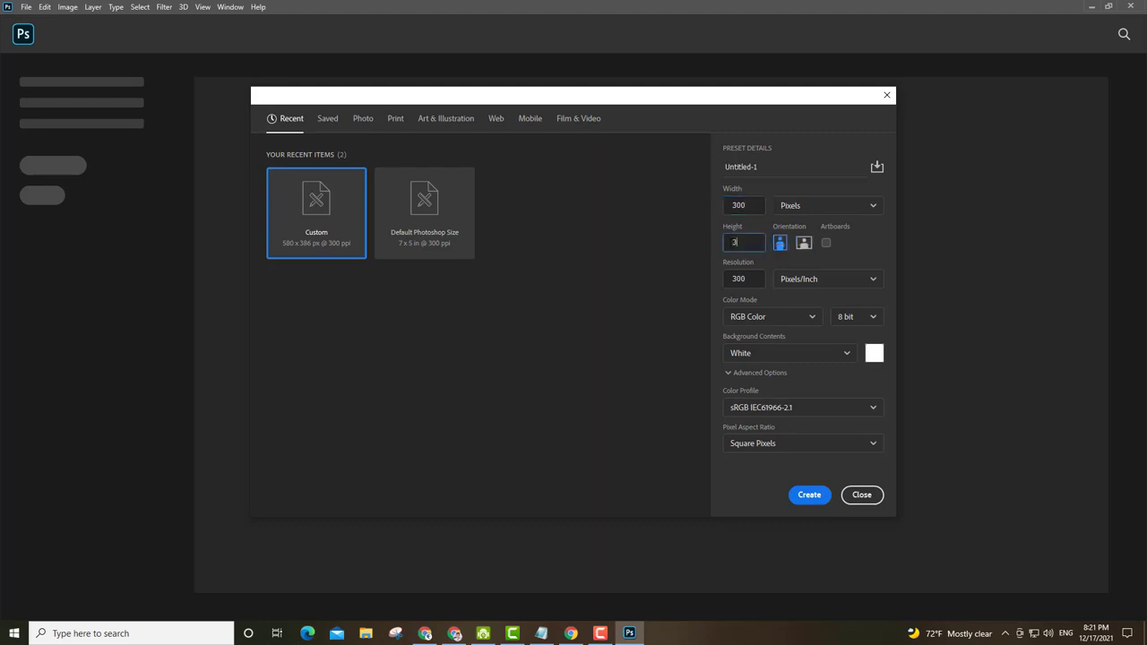
key("Return")
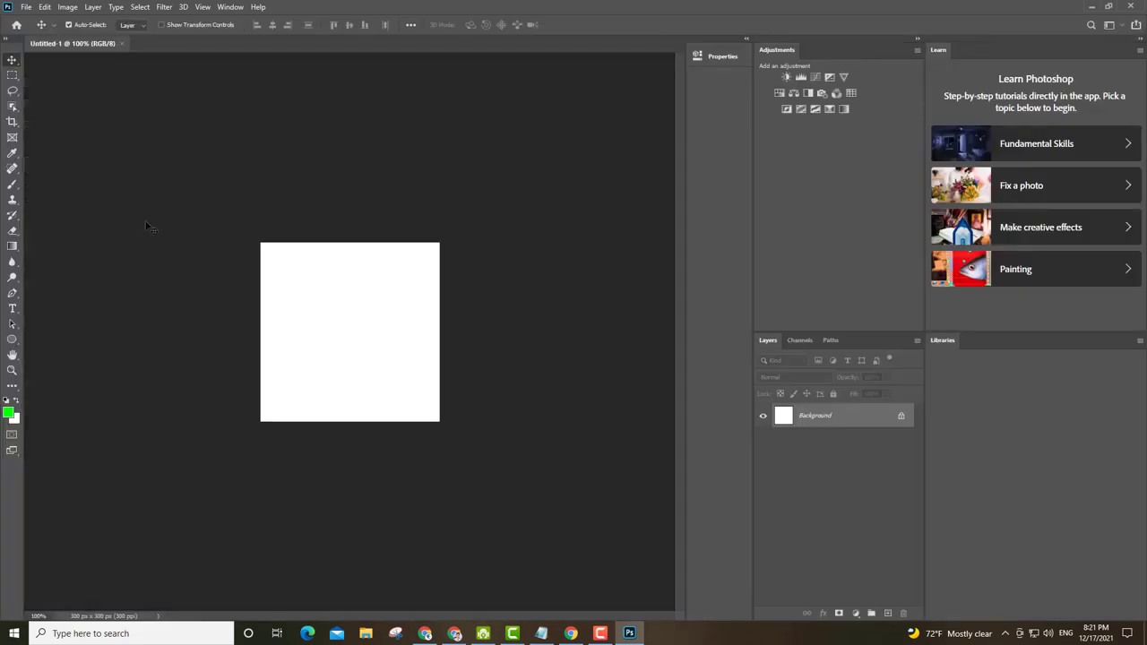
- Open File Explorer at the New Volume (D:)\apon picture folder
left_click(366, 634)
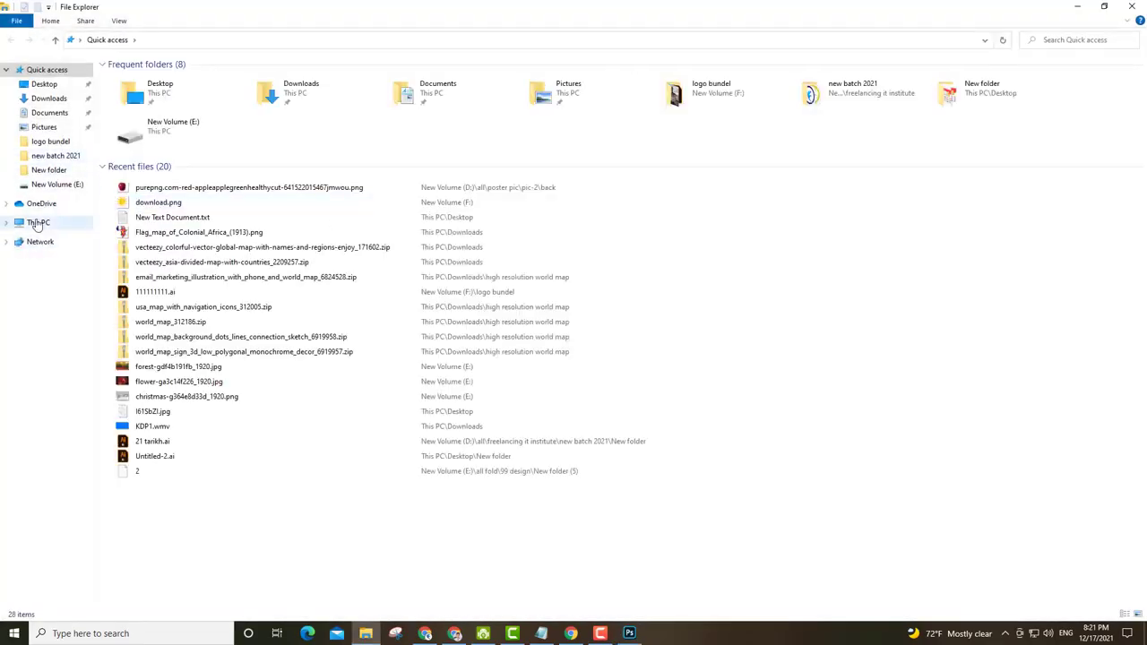
left_click(34, 223)
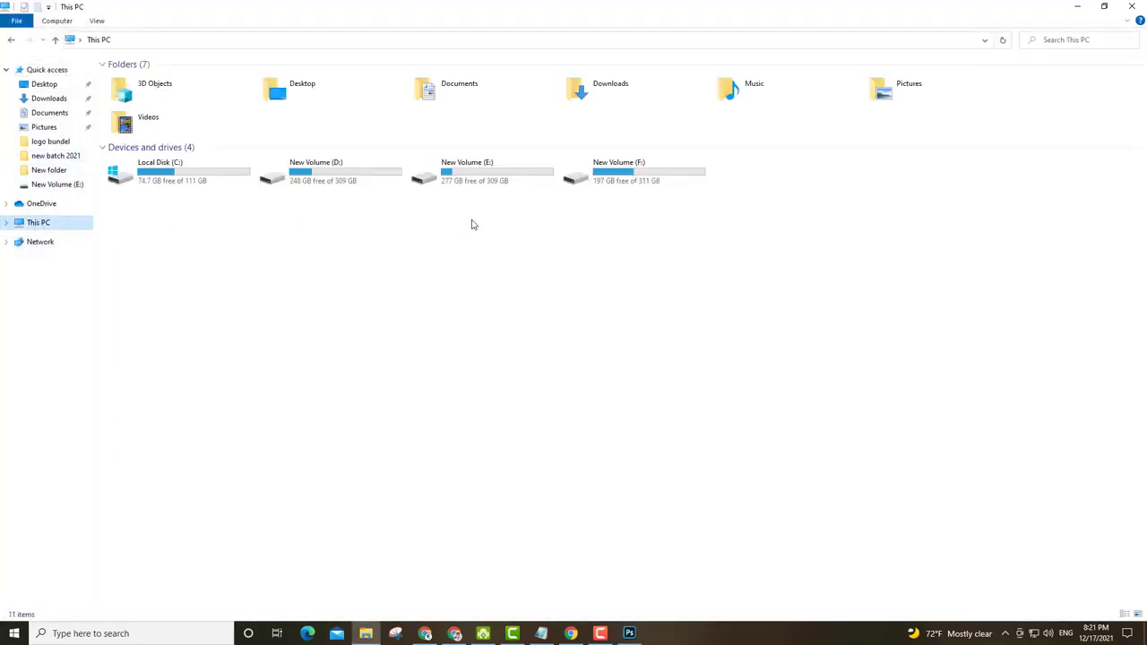
double_click(330, 183)
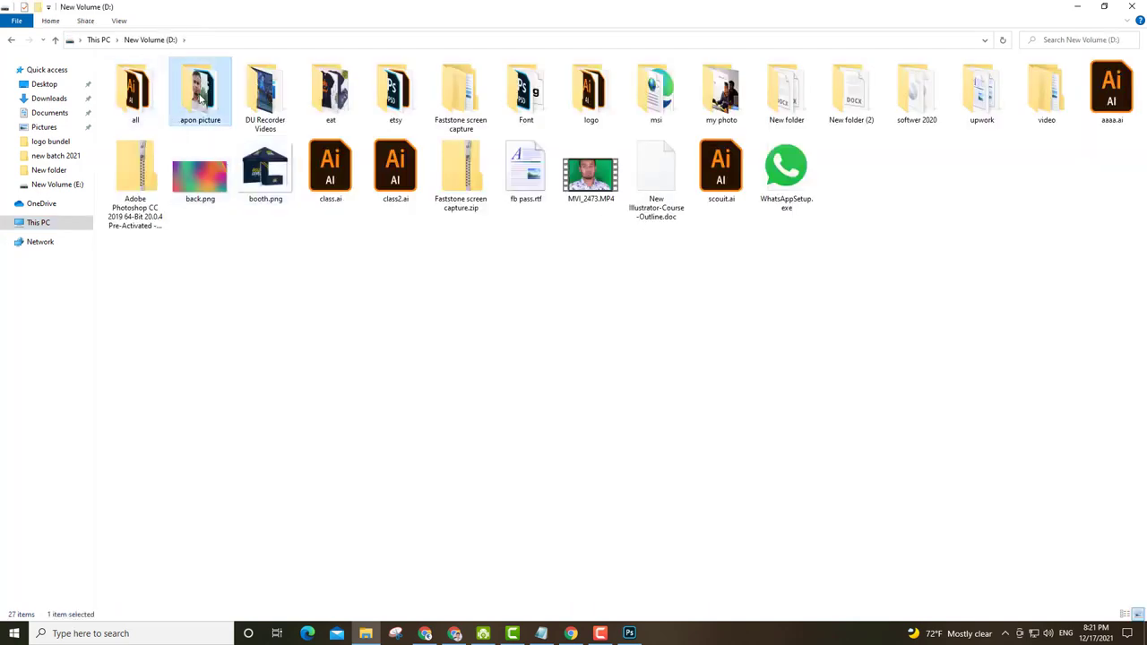
double_click(199, 96)
scroll(251, 174, "up", 4)
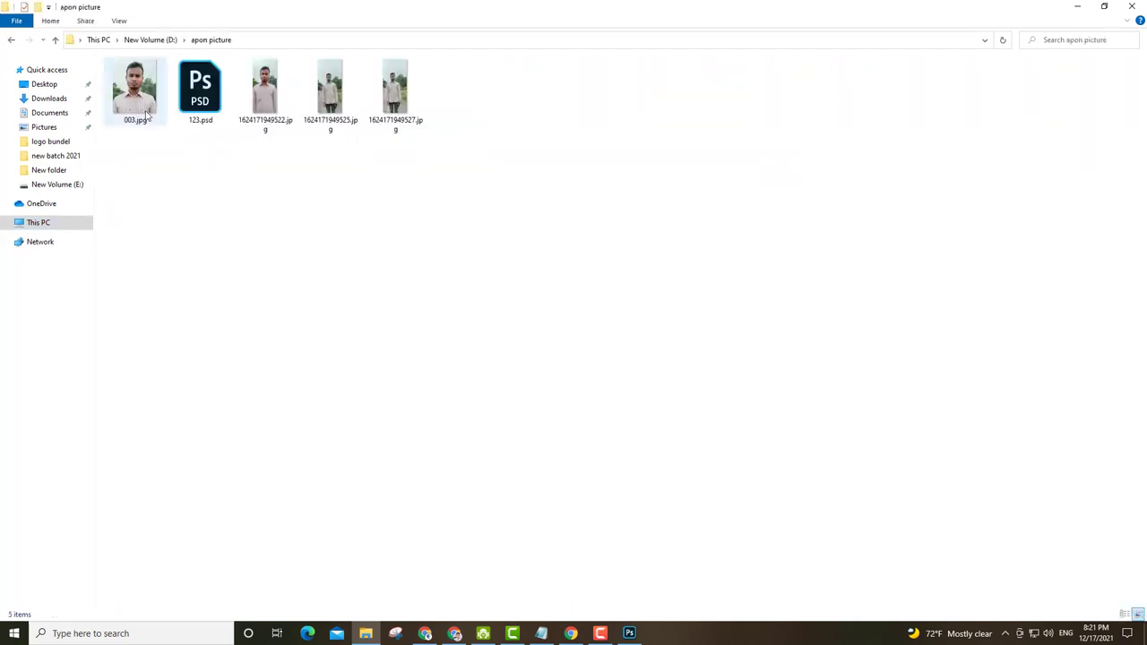
- Place 003.jpg on the canvas, enlarge it to fill the square, and commit
left_click_drag(134, 90, 575, 561)
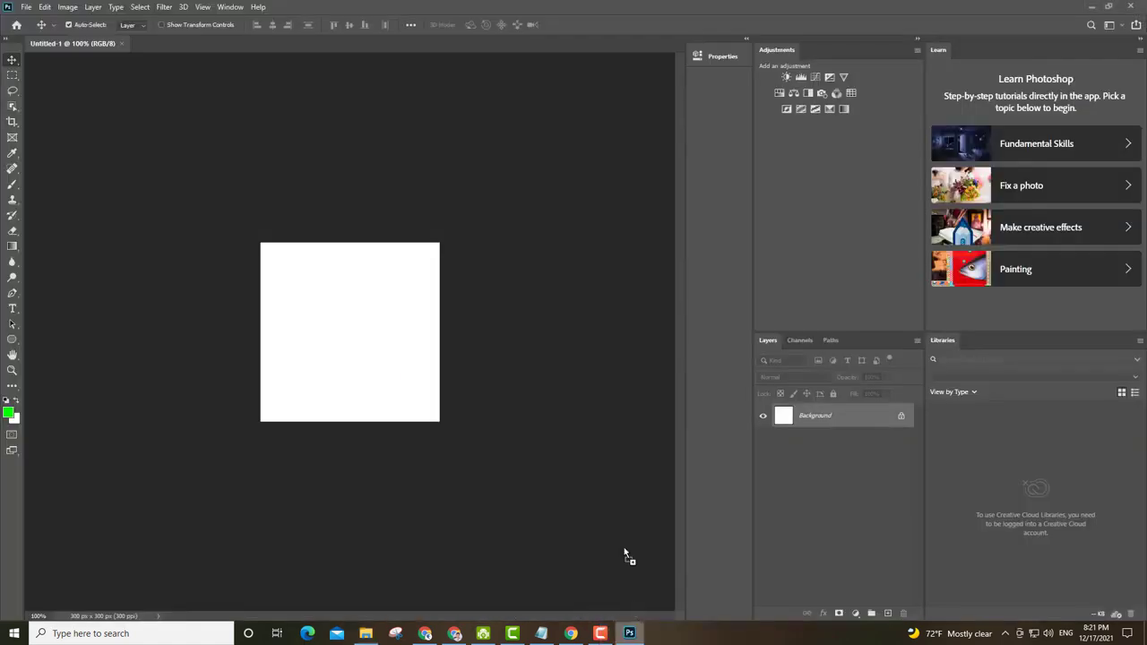
mouse_move(576, 561)
left_mouse_down()
mouse_move(359, 313)
mouse_move(368, 322)
left_mouse_up()
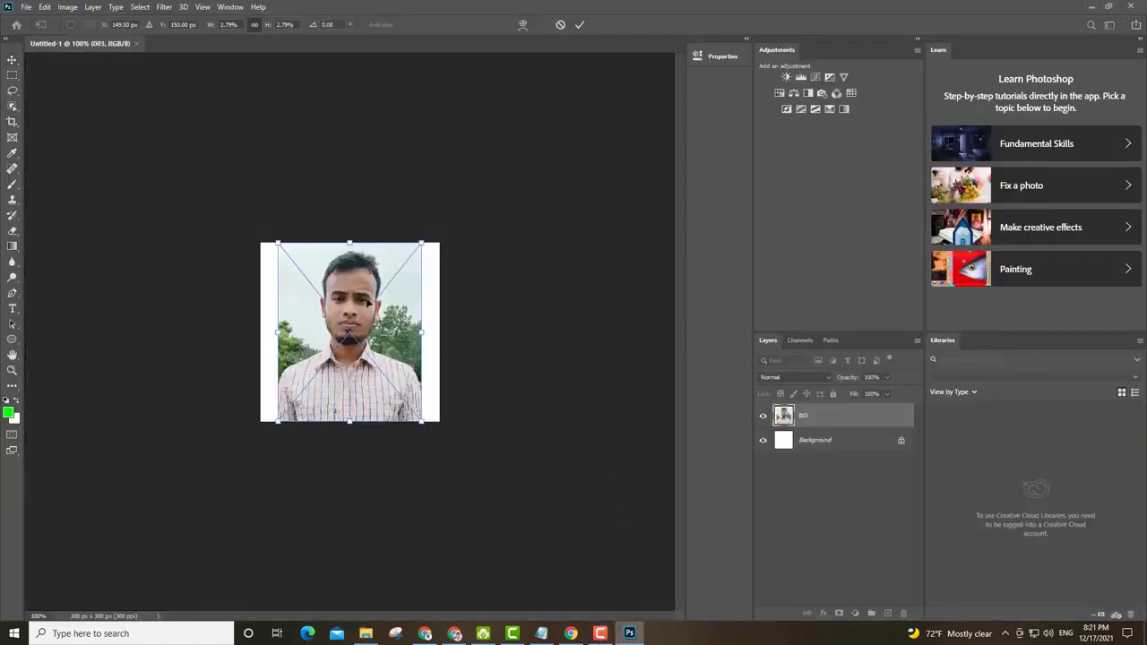
key("super+space")
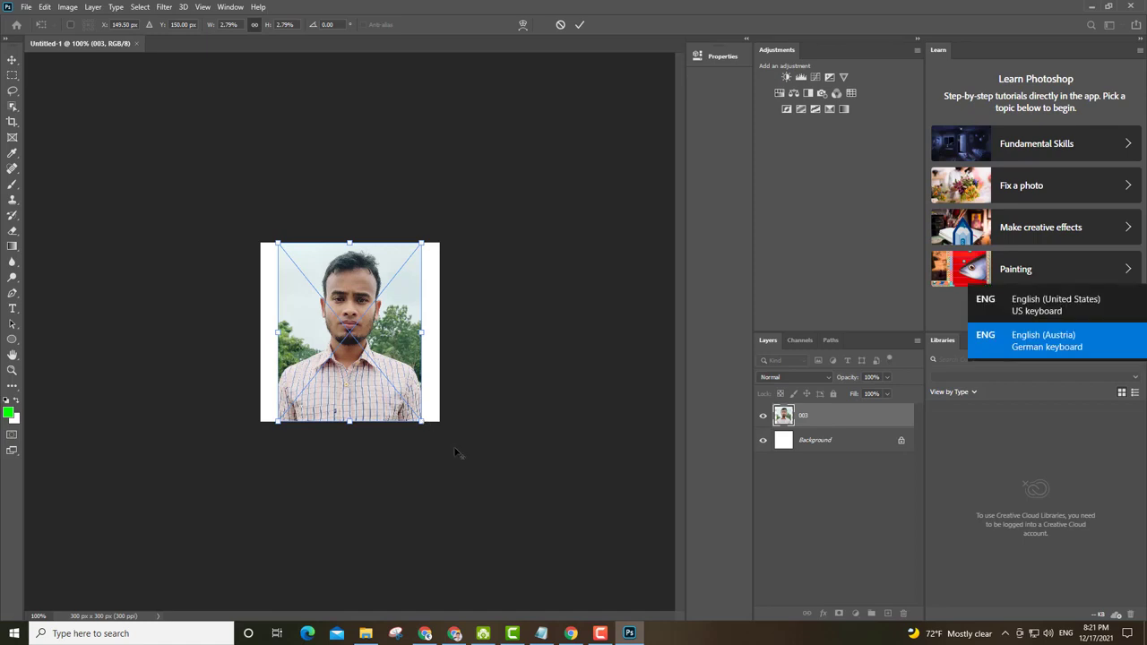
left_click_drag(421, 422, 453, 446)
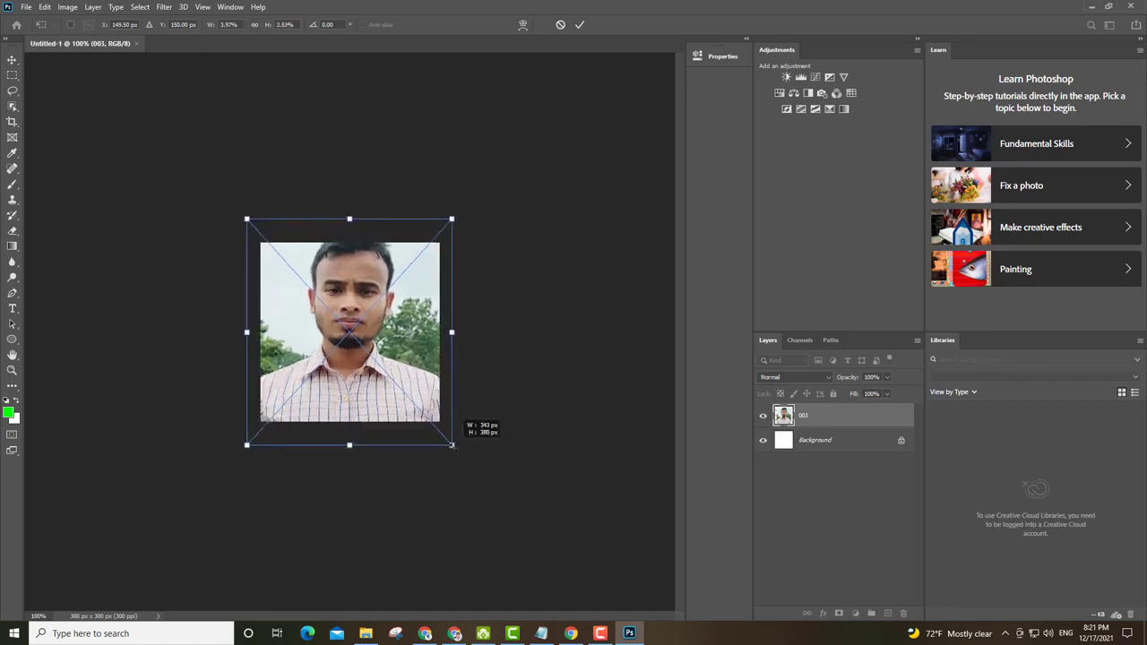
left_click_drag(421, 330, 421, 349)
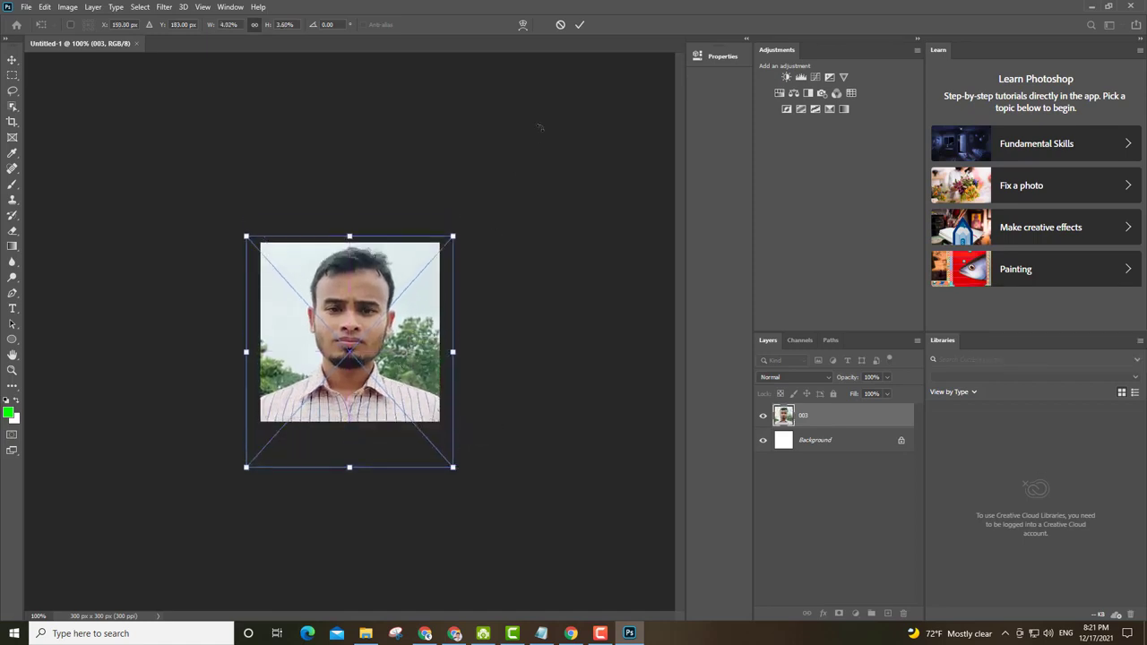
left_click(579, 26)
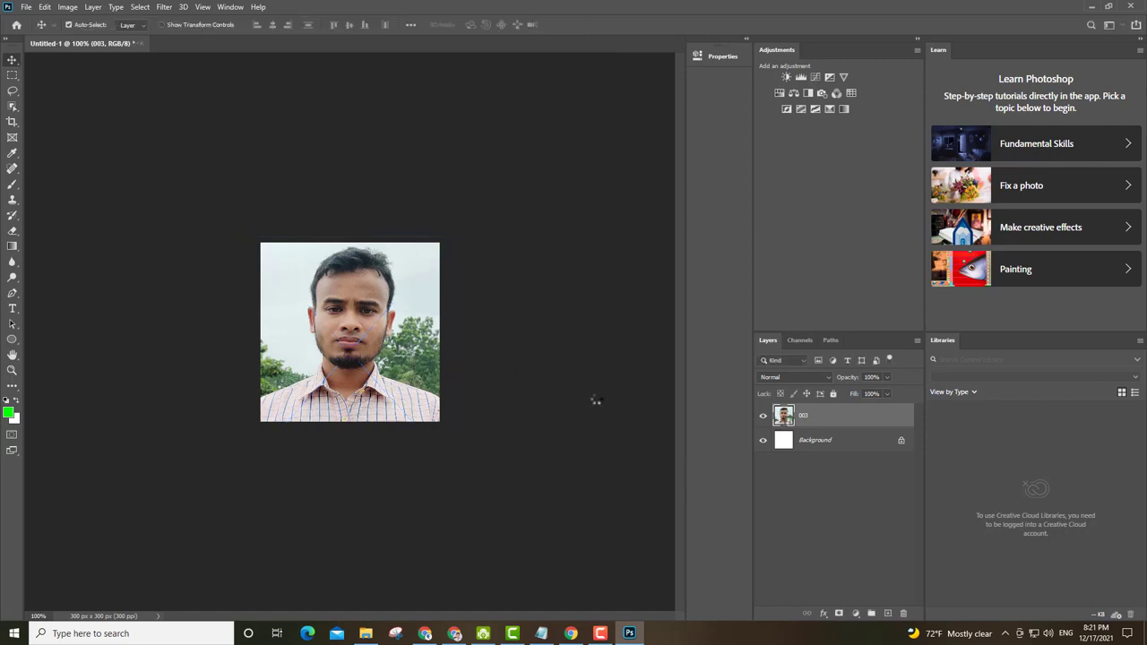
- Export the canvas with Save for Web as a PNG-24 file named 1
key("ctrl+alt+shift+s")
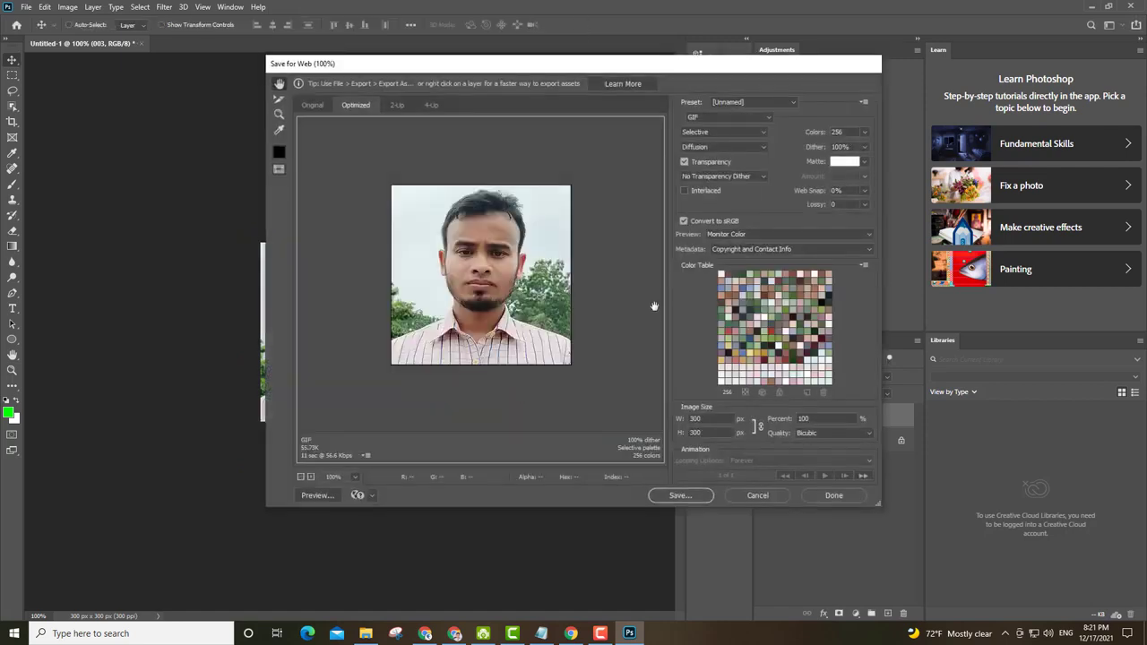
left_click(722, 117)
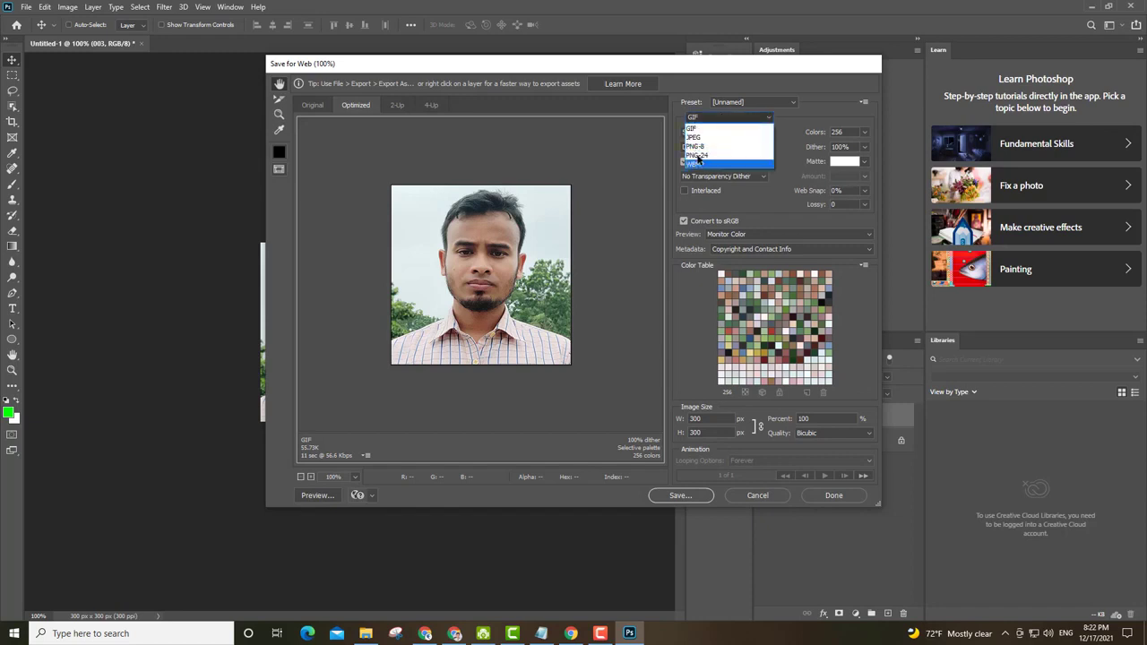
left_click(697, 155)
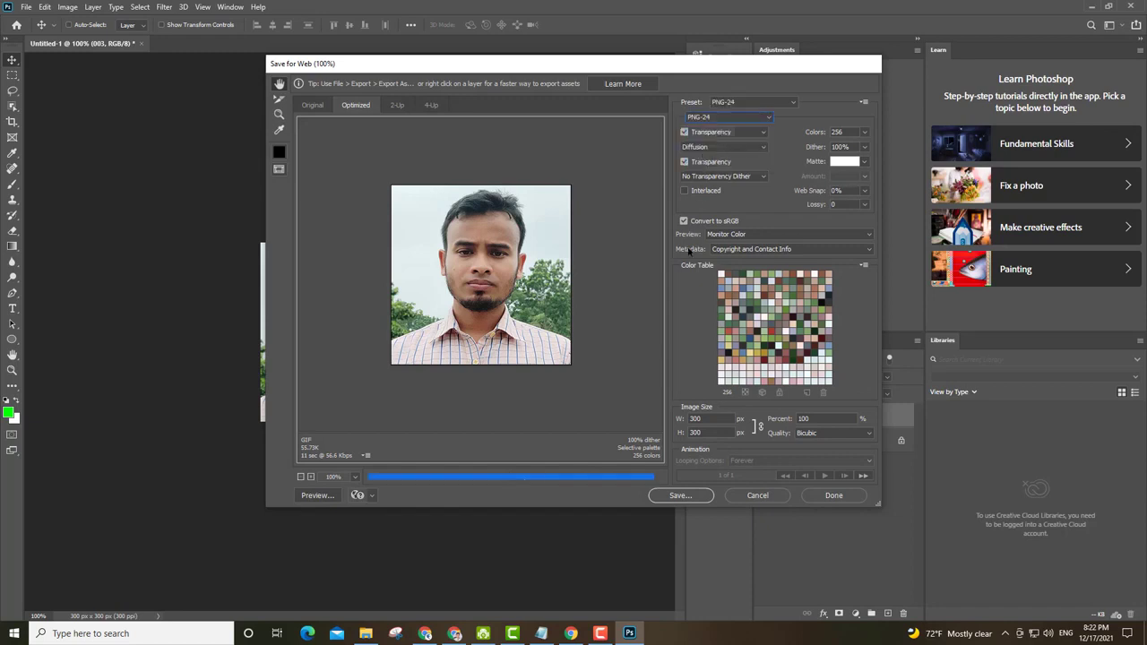
left_click(676, 495)
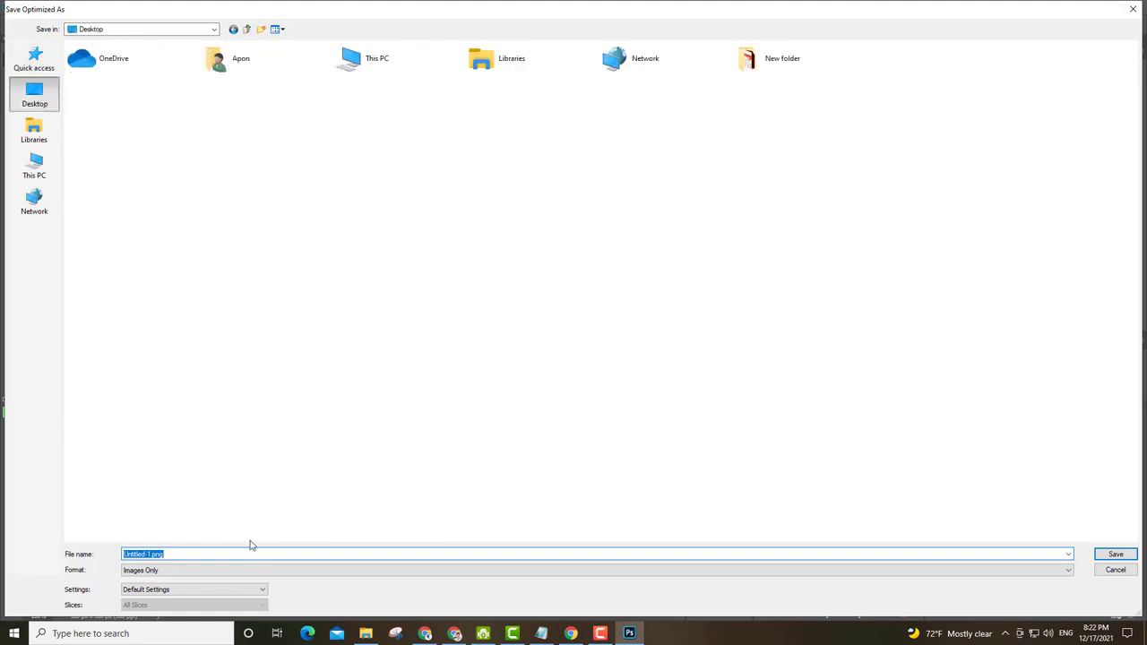
type("1")
key("Return")
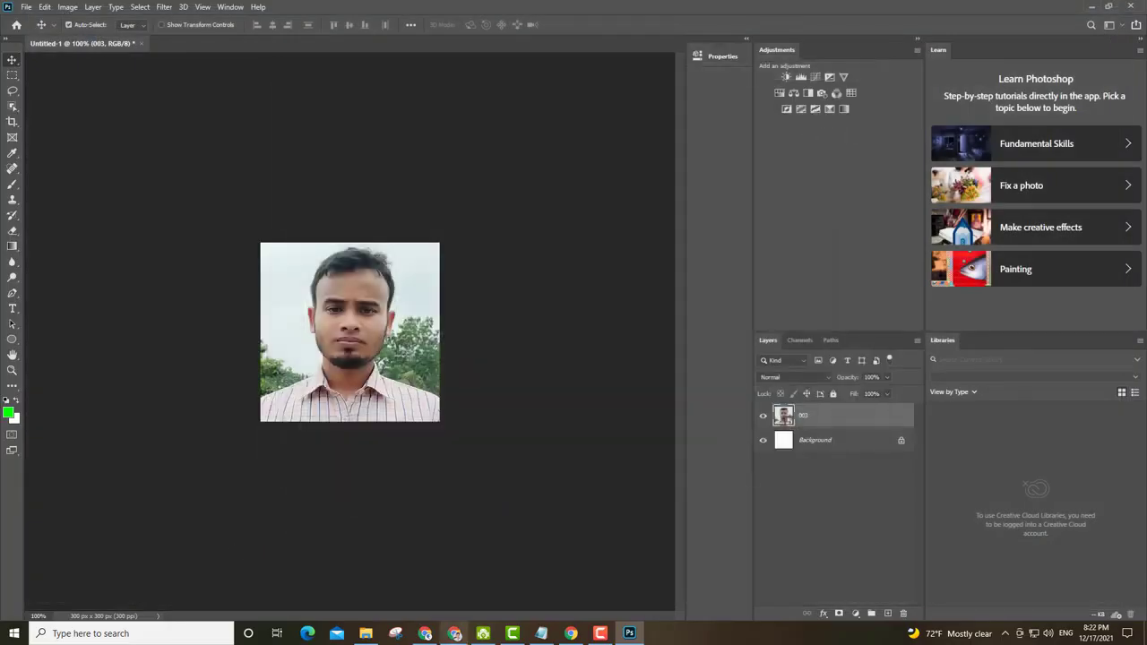
- Upload Desktop\1.png as the DesignCrowd profile picture
left_click(566, 636)
left_click(561, 233)
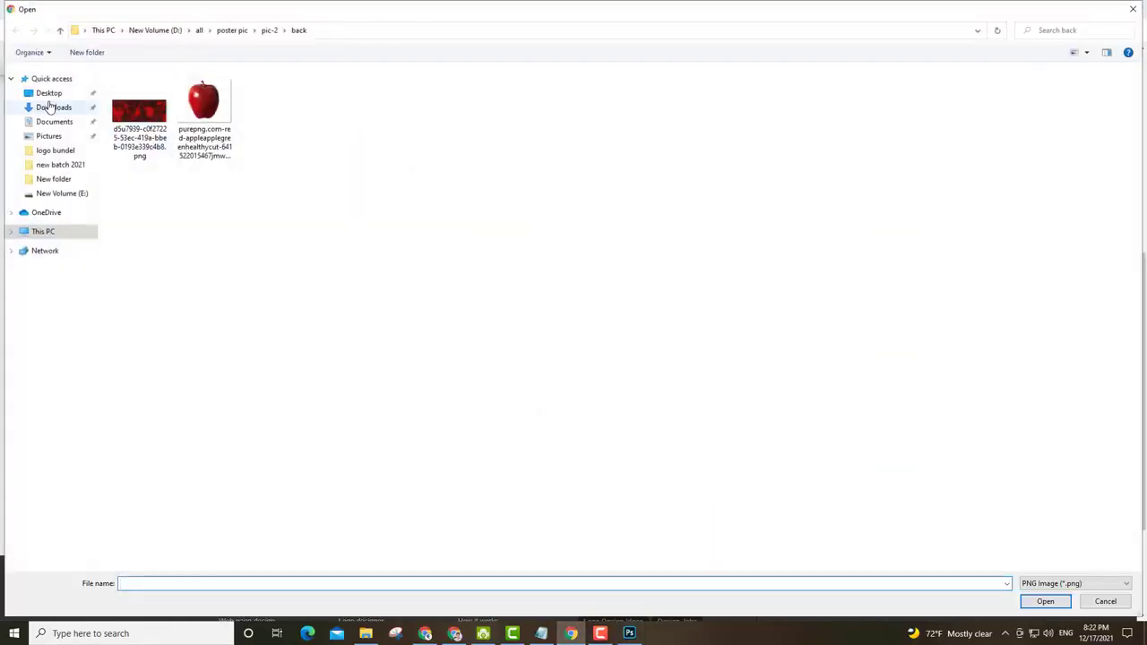
left_click(49, 93)
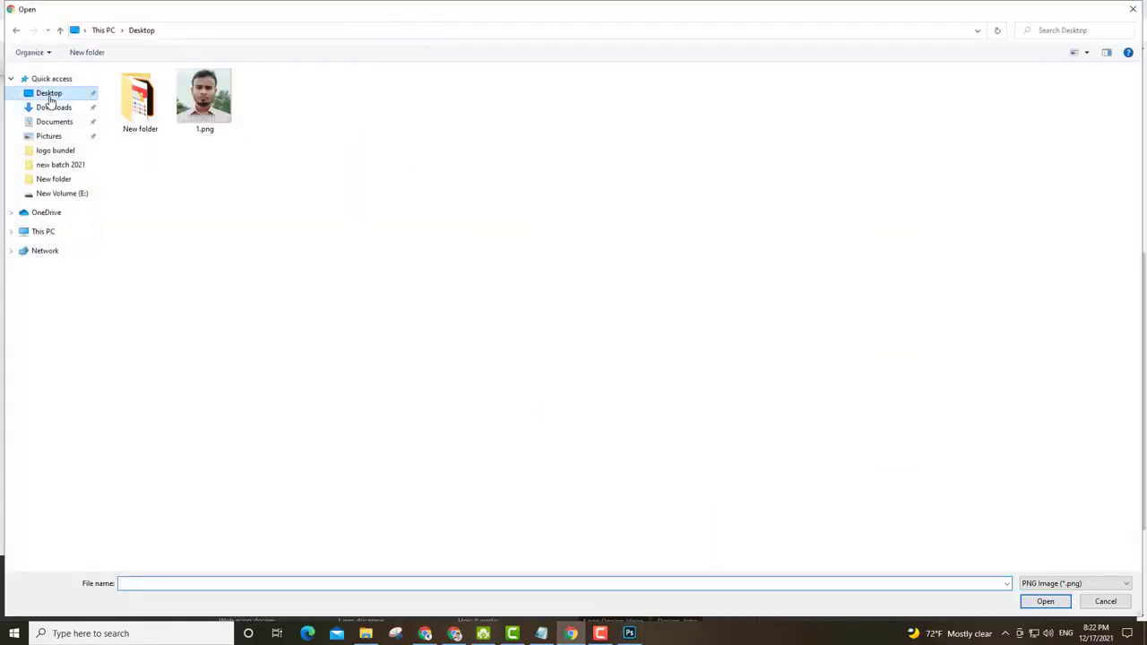
double_click(215, 106)
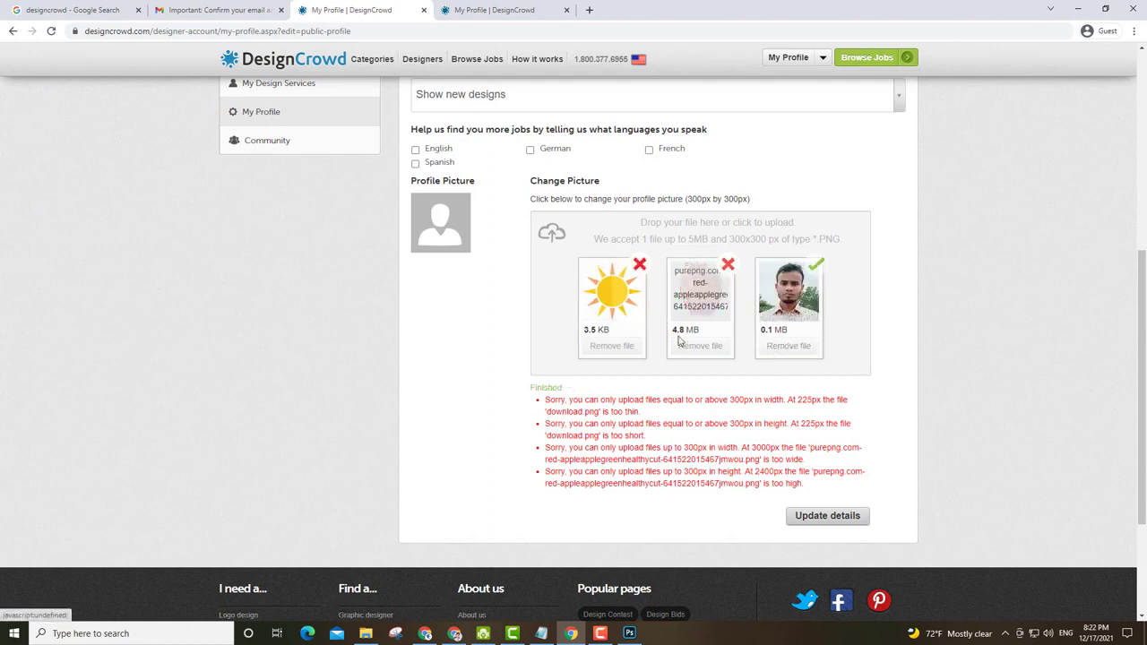
- Tick English as a spoken language and save the updated details
scroll(473, 281, "up", 1)
scroll(445, 217, "up", 1)
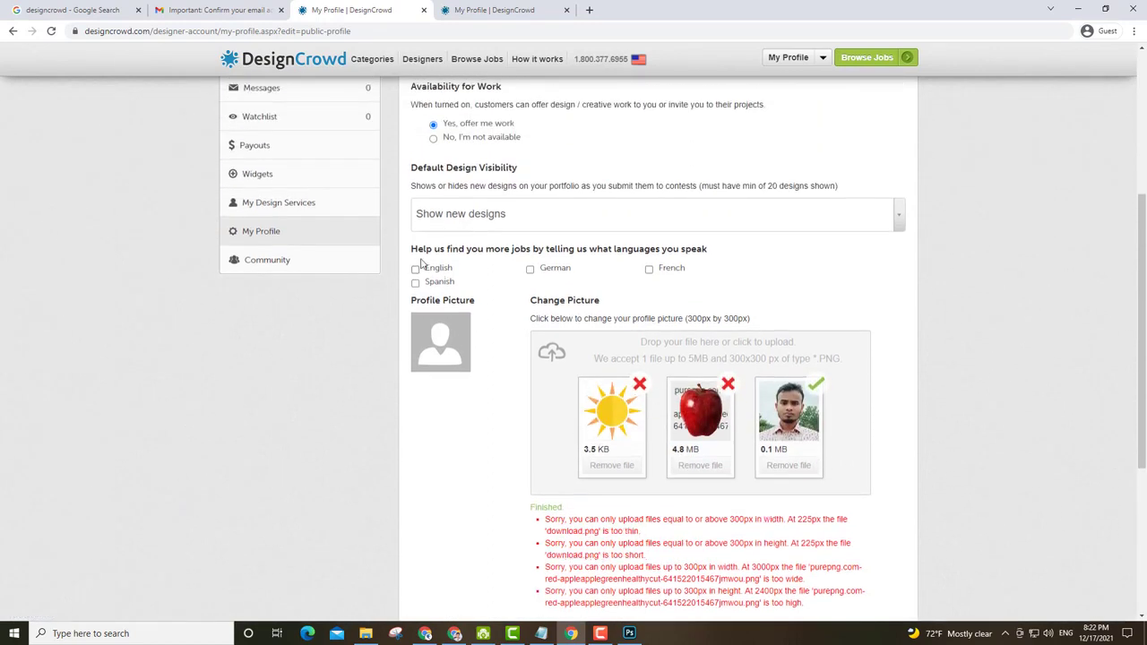
left_click(428, 273)
scroll(685, 340, "down", 3)
left_click(833, 404)
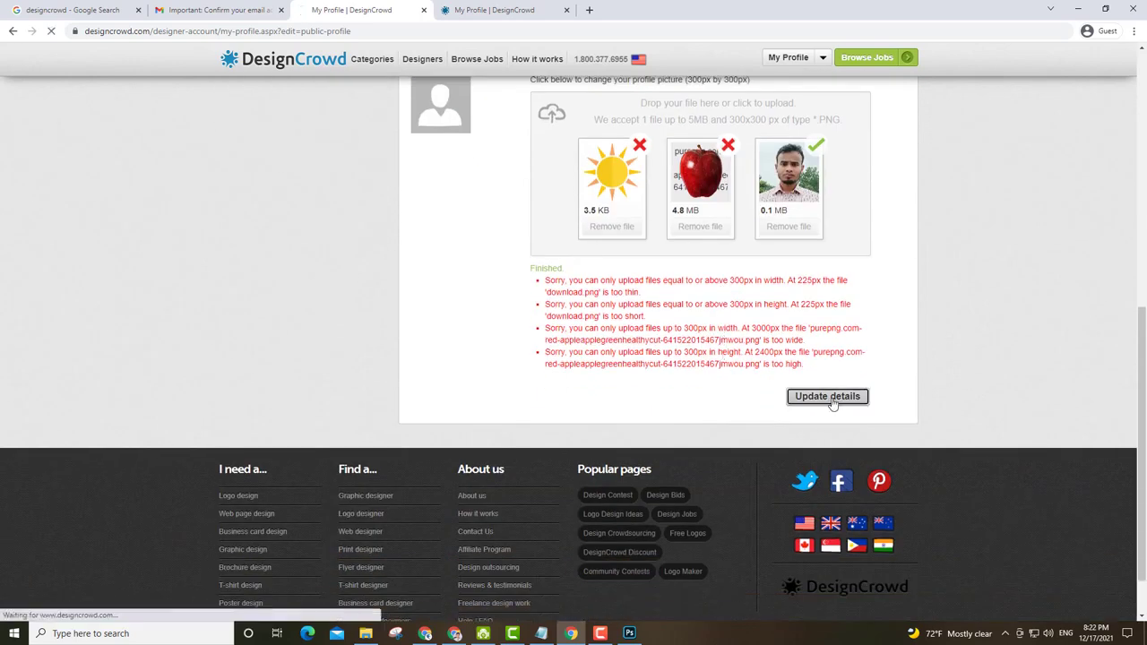
scroll(757, 390, "up", 2)
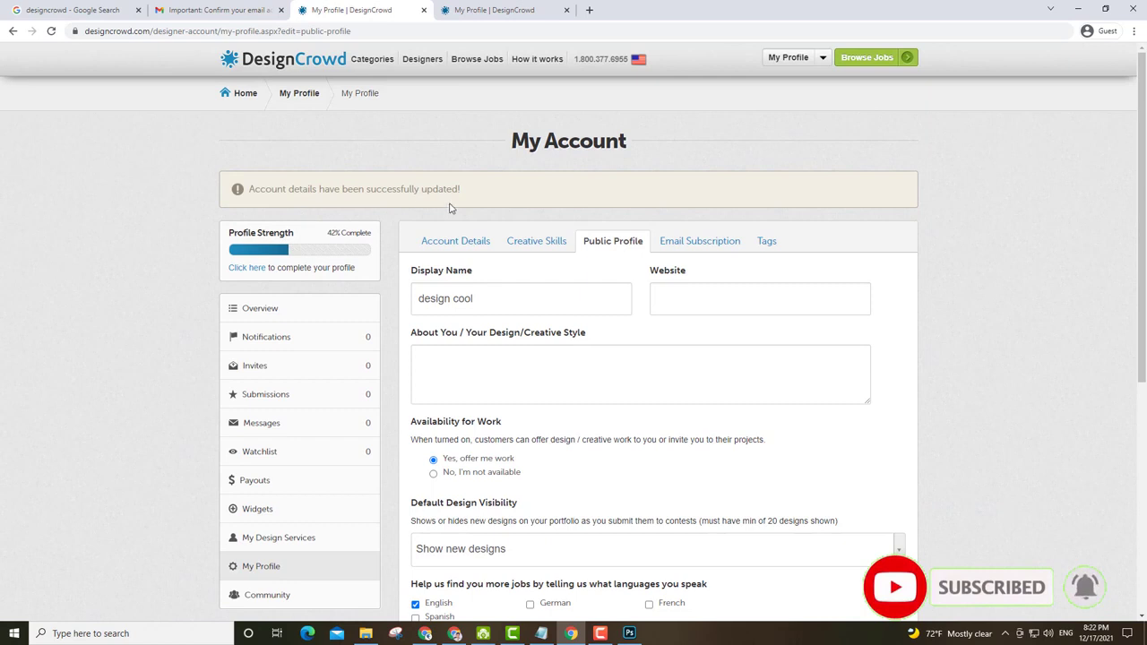
left_click(699, 299)
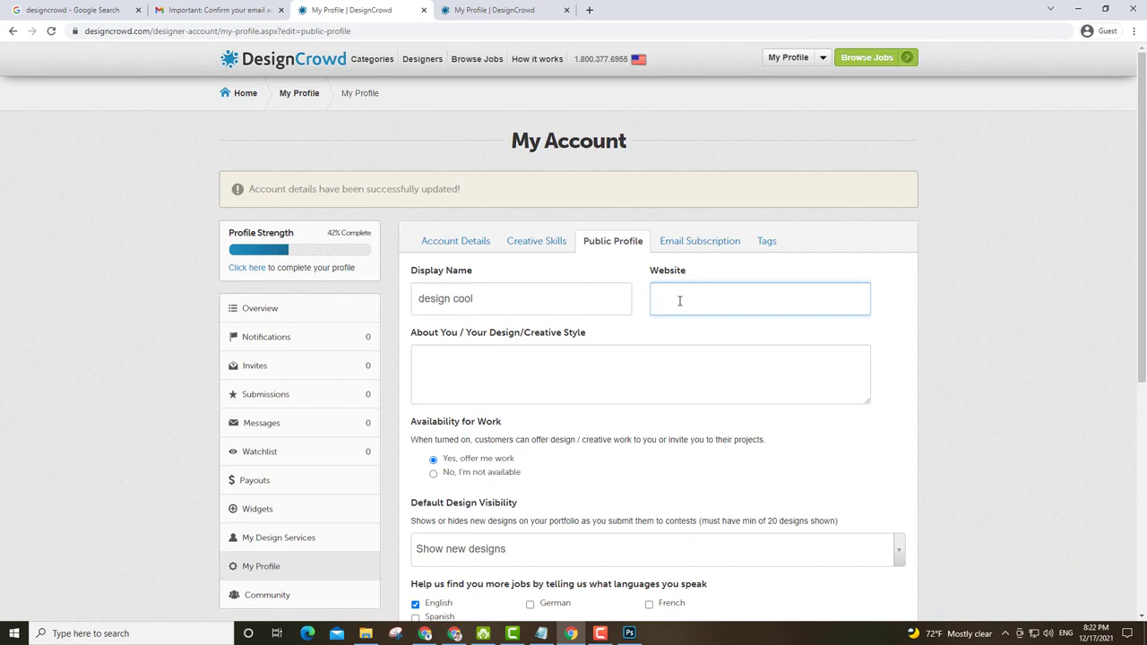
left_click(494, 367)
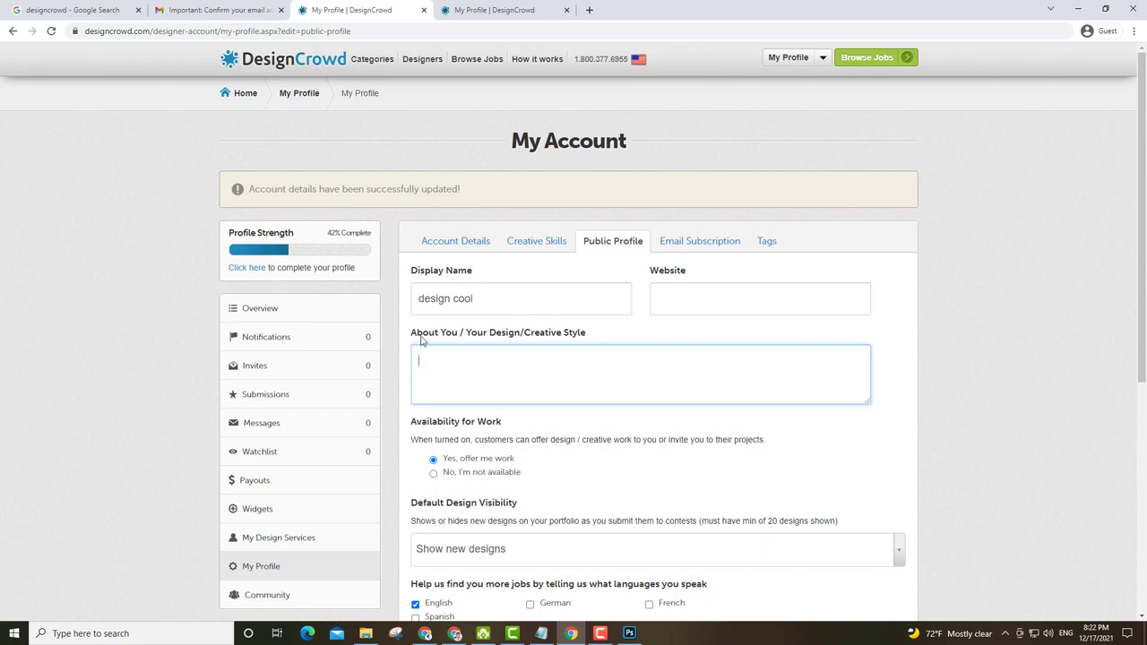
scroll(518, 448, "down", 2)
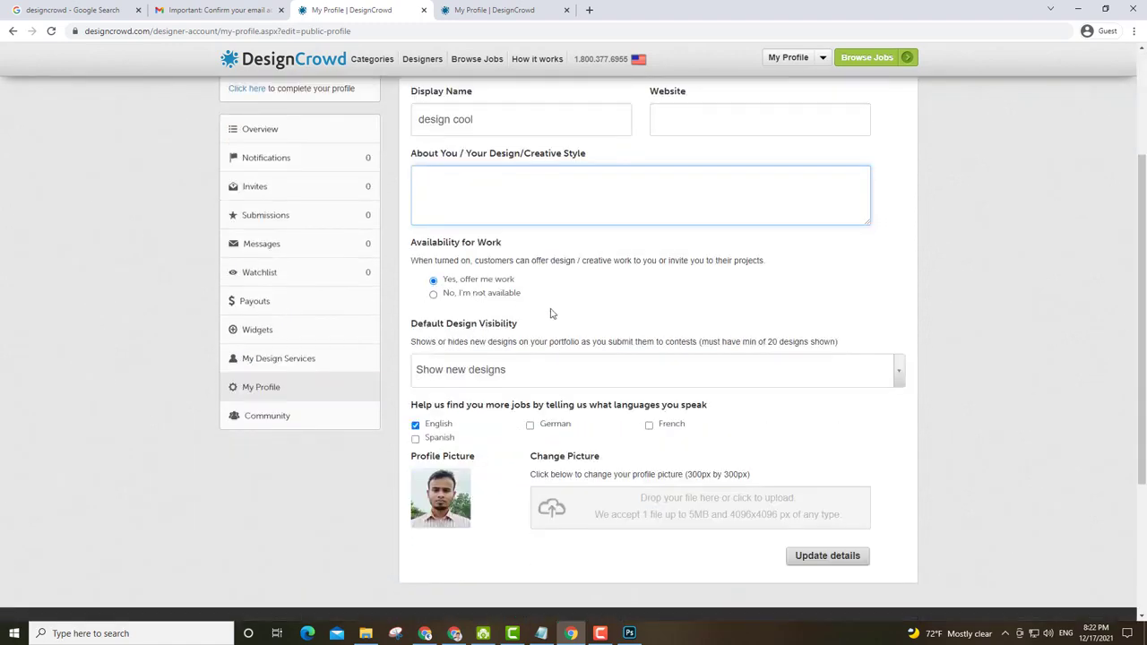
scroll(535, 313, "down", 1)
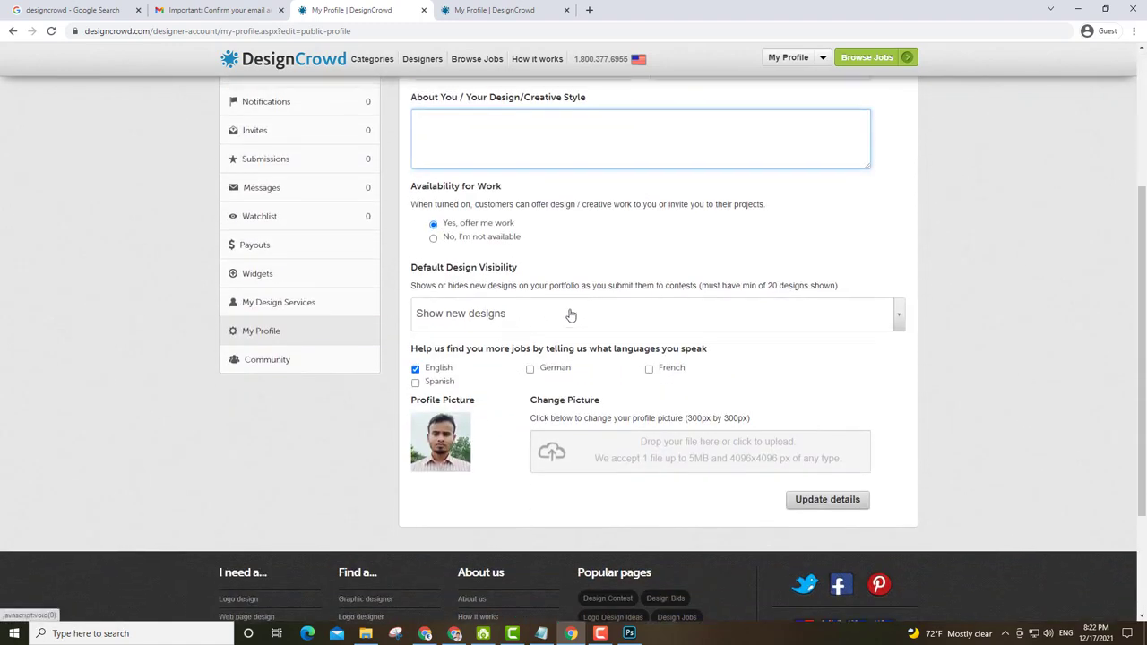
scroll(479, 289, "up", 2)
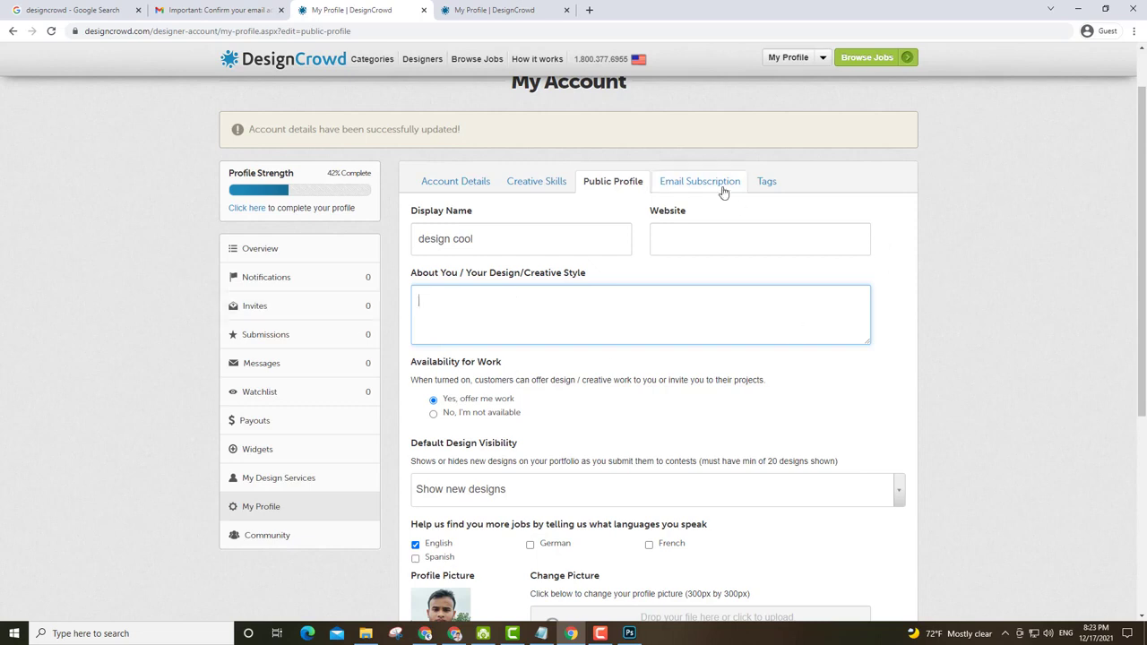
- In the tags form, choose Freelancer and design styles Typography, Minimalist and Professional
left_click(673, 186)
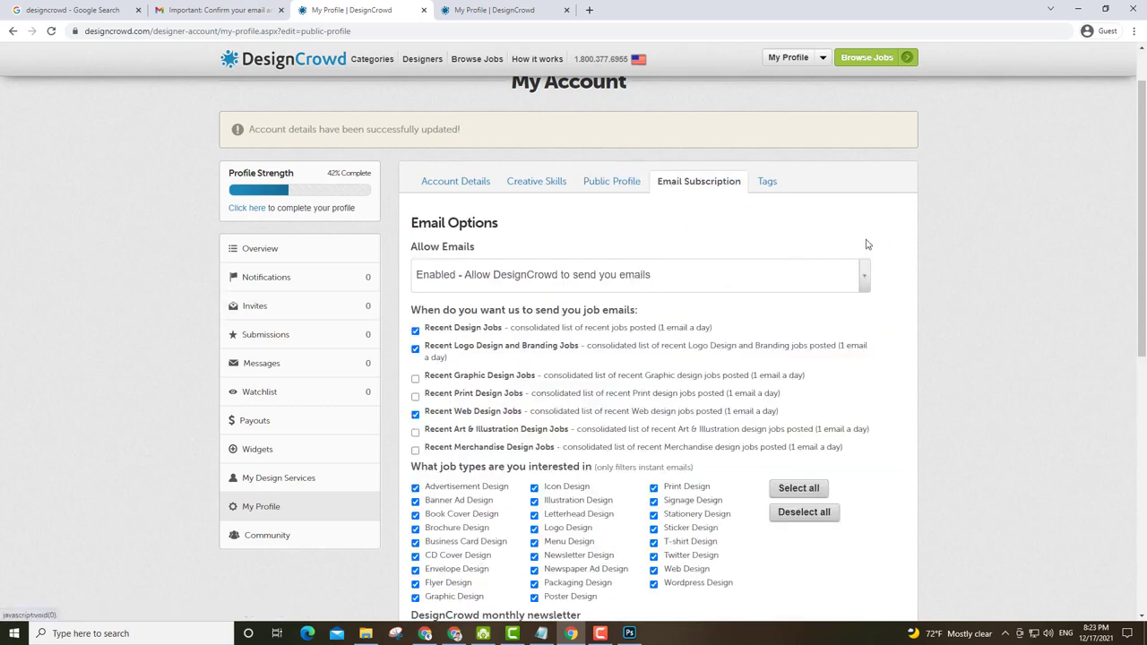
left_click(767, 183)
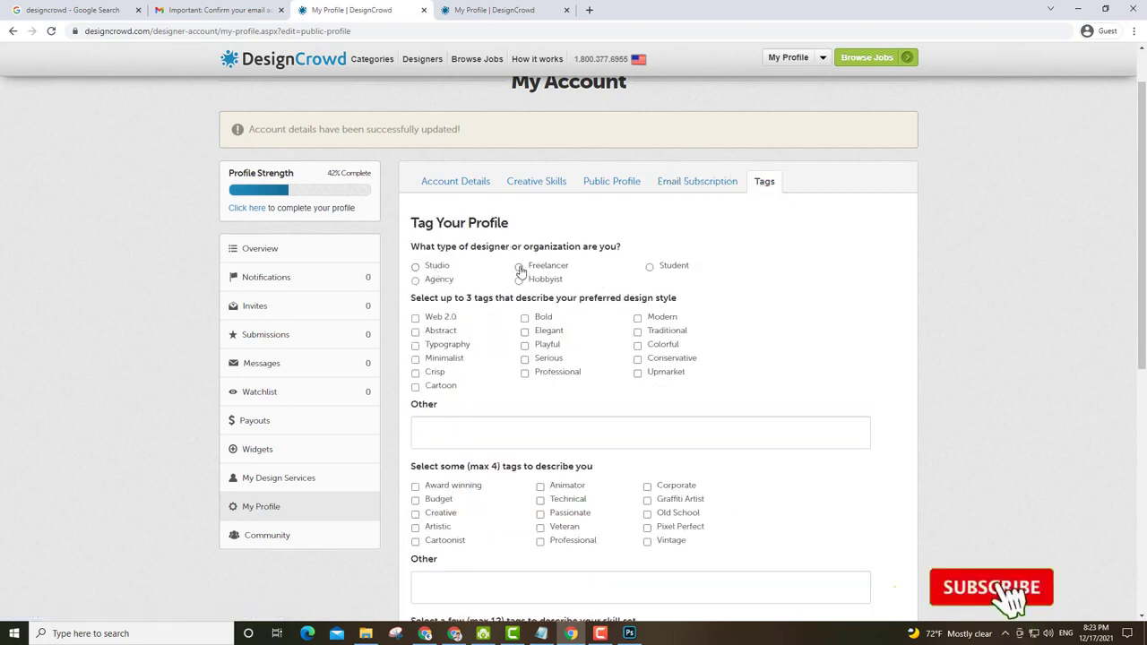
left_click(520, 269)
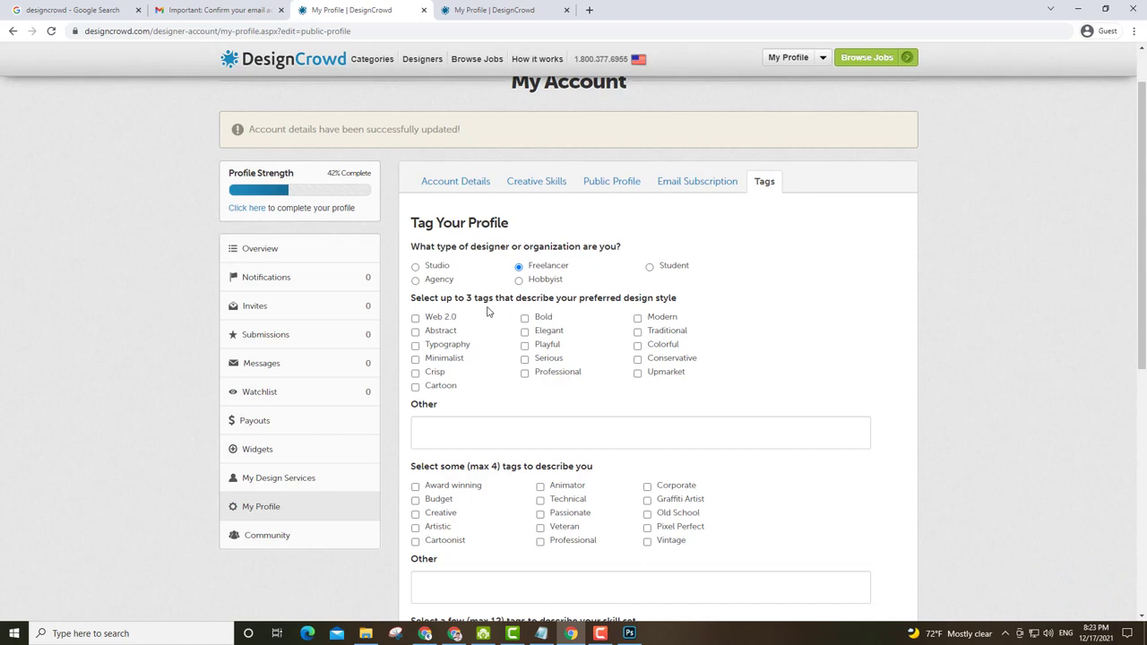
left_click(433, 348)
left_click(435, 360)
left_click(526, 374)
- Tick Creative, Professional and Artistic as tags describing you
scroll(629, 380, "down", 2)
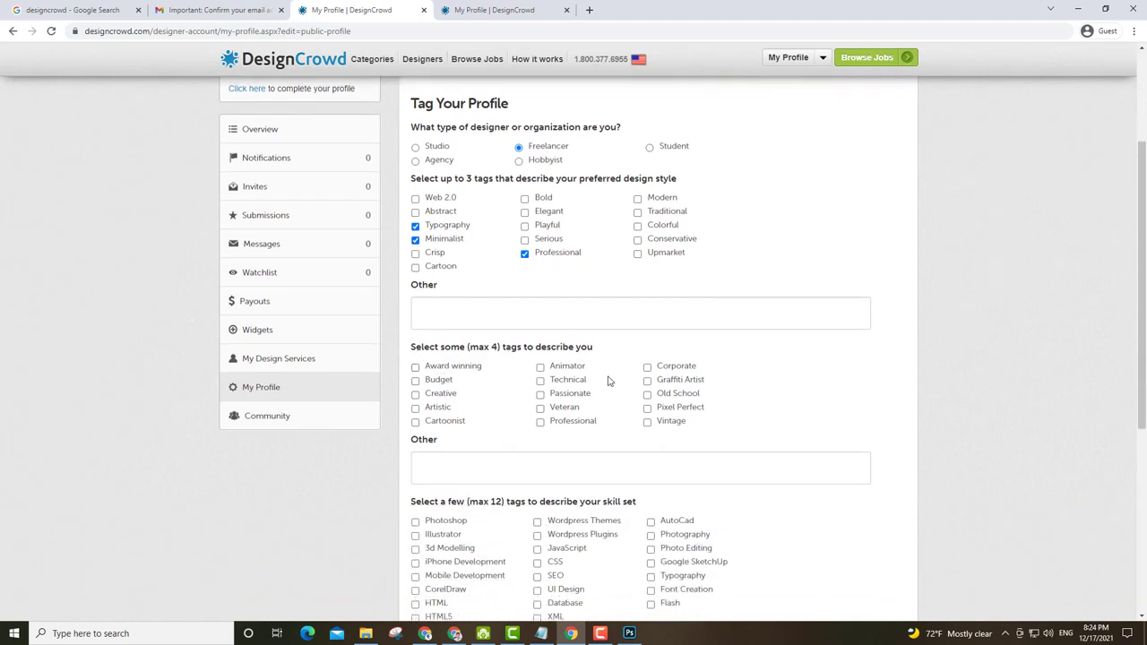
scroll(494, 372, "down", 1)
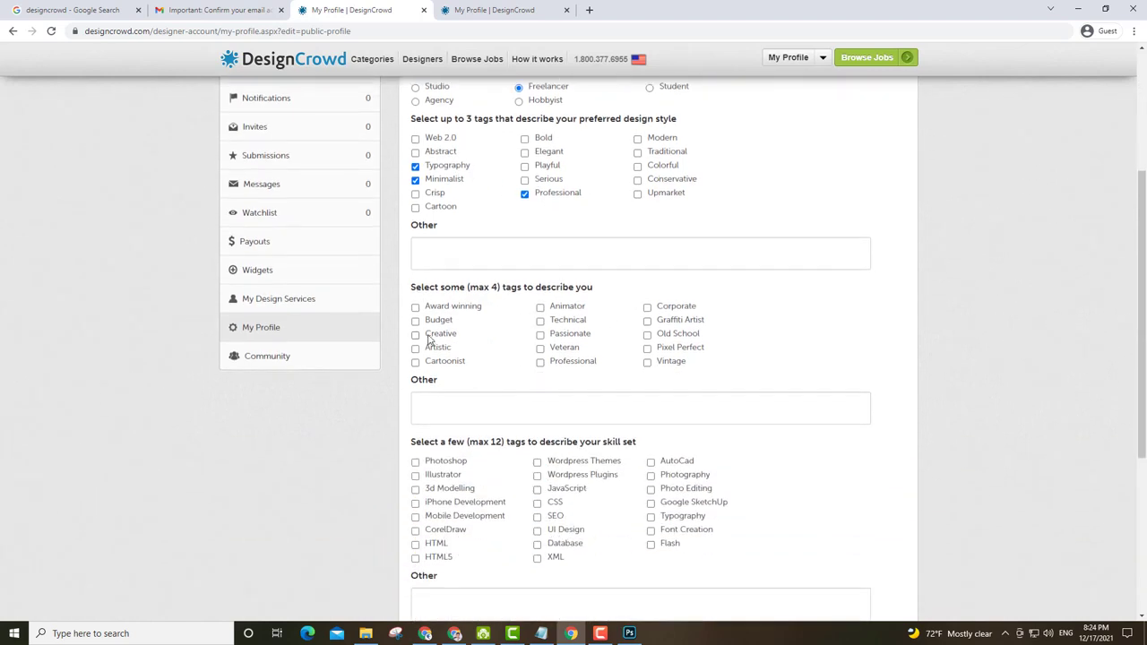
left_click(428, 337)
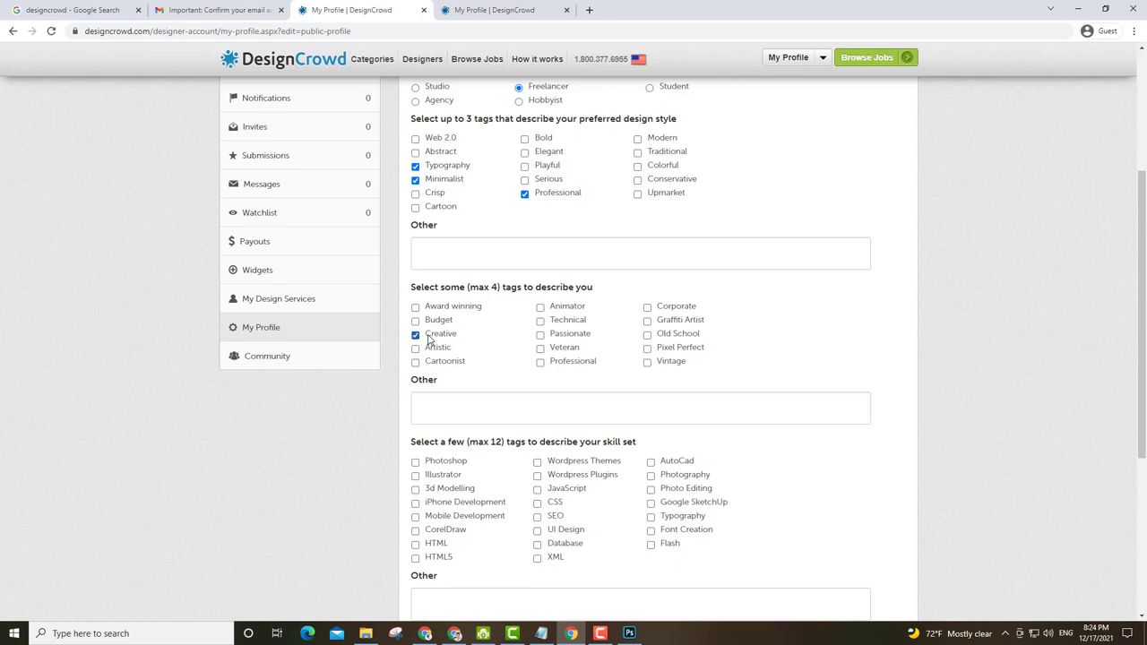
left_click(541, 362)
left_click(440, 353)
scroll(617, 370, "down", 2)
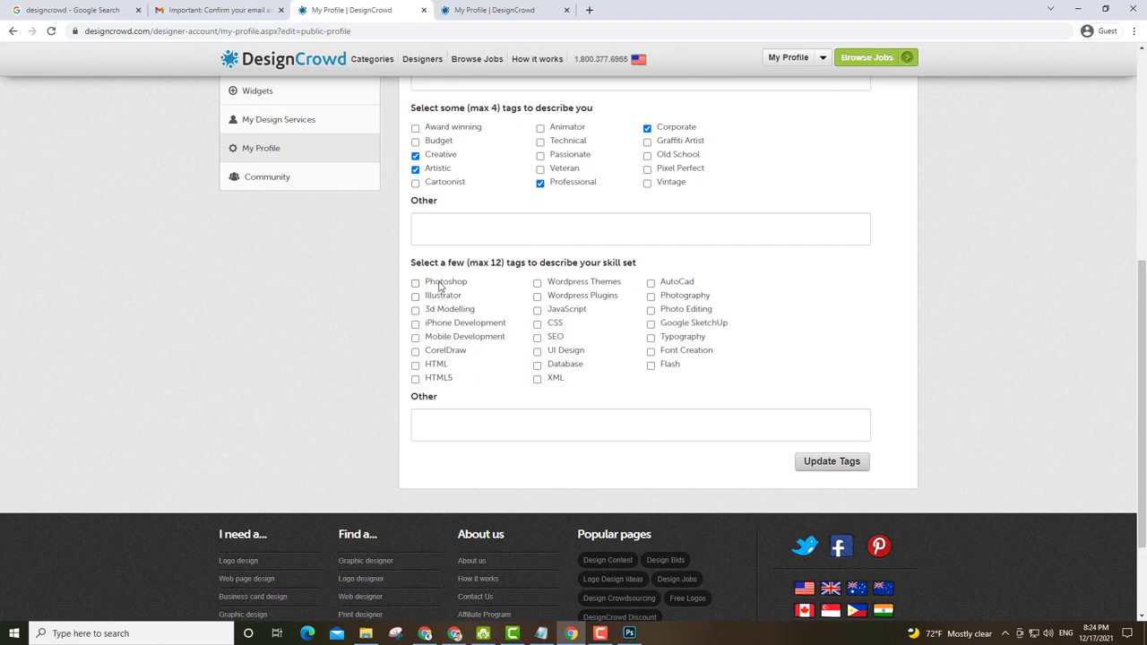
- Tick Photoshop, Illustrator, CorelDraw, Photography, Photo Editing, Typography and UI Design skills
left_click(439, 285)
left_click(440, 296)
left_click(417, 353)
left_click(652, 297)
left_click(652, 310)
left_click(651, 338)
left_click(539, 355)
- Enter 'Business Car' in the Other skill box and update the tags
left_click(478, 418)
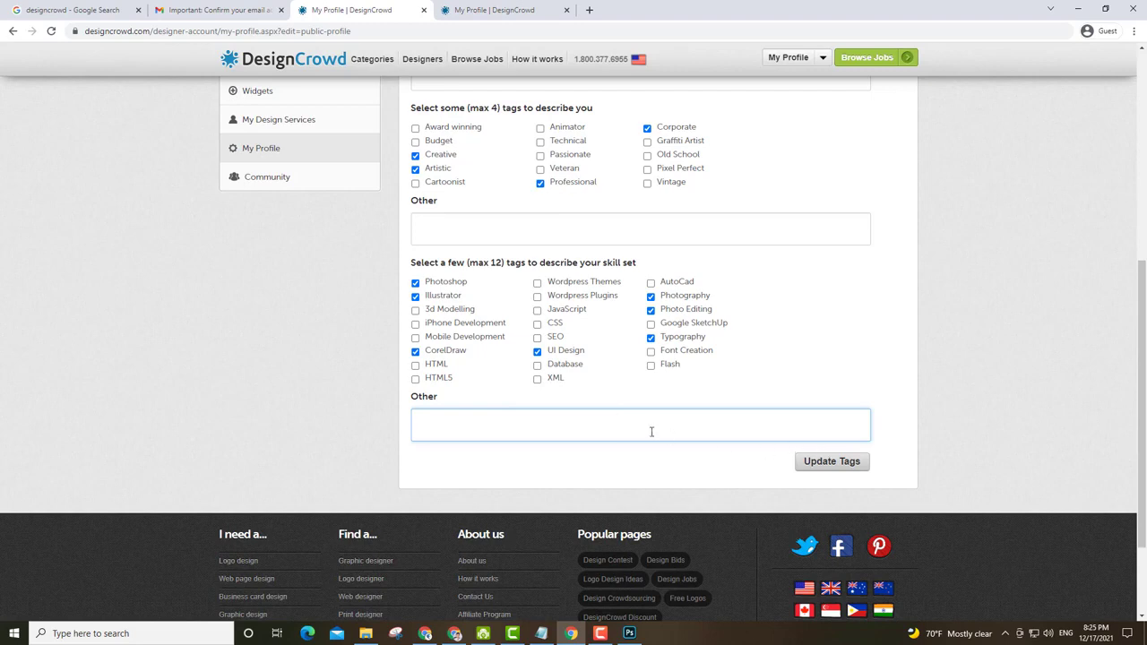
type("Busines")
type("s Car")
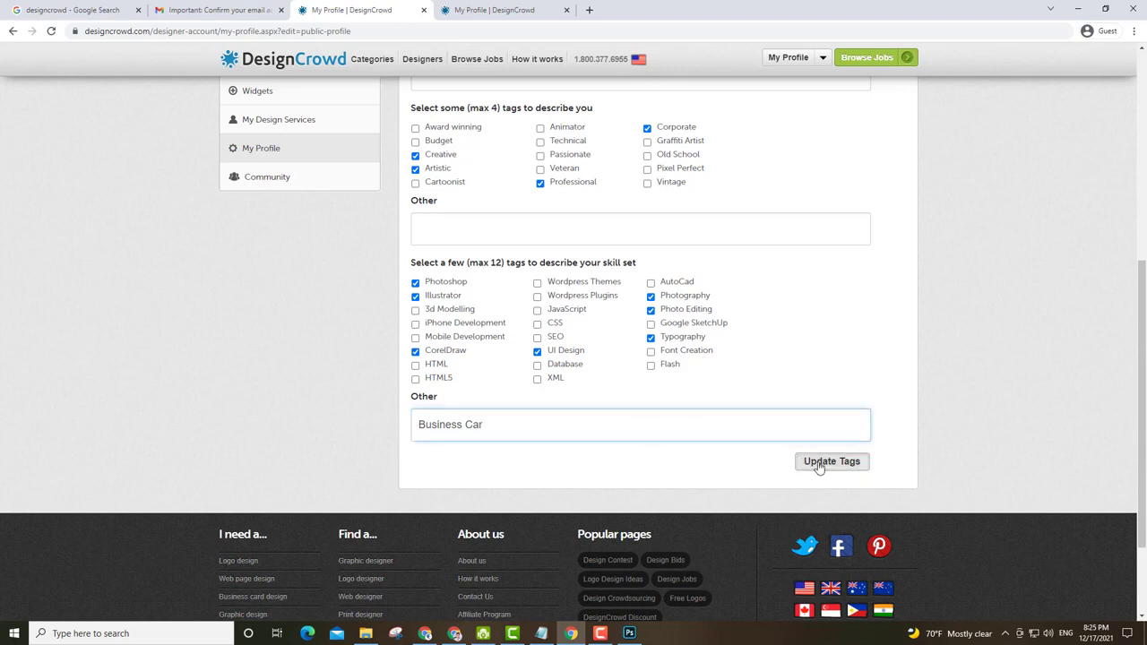
left_click(818, 467)
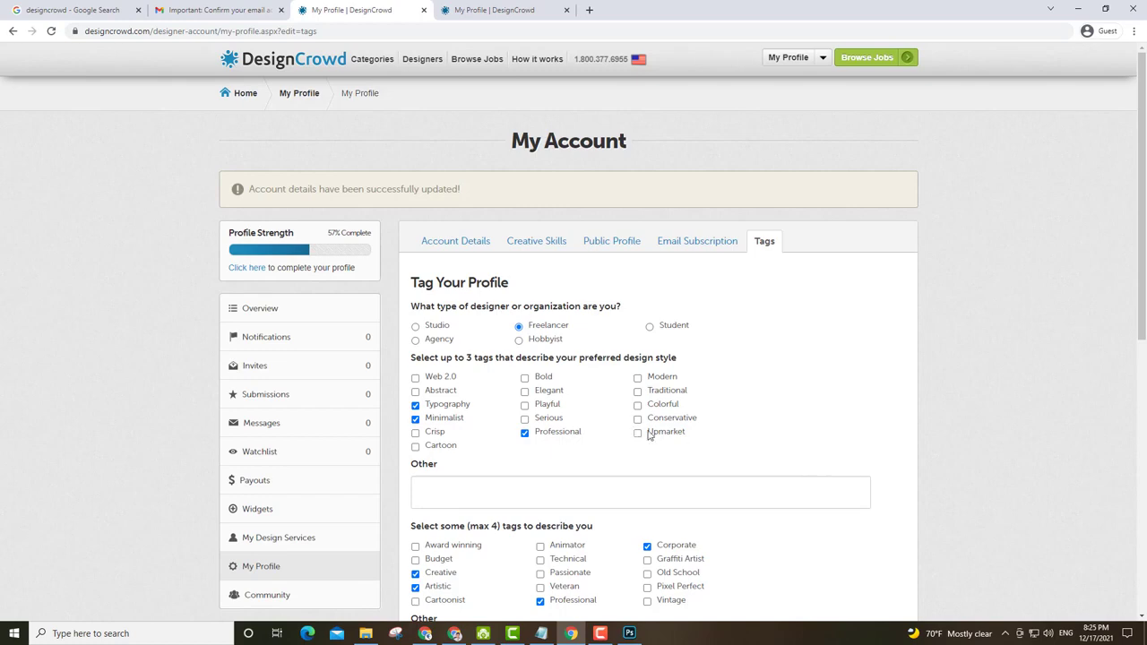
- Delete 'Business Car' from the Other skill box, update the tags, and return to Public Profile
scroll(686, 451, "down", 3)
scroll(688, 450, "up", 1)
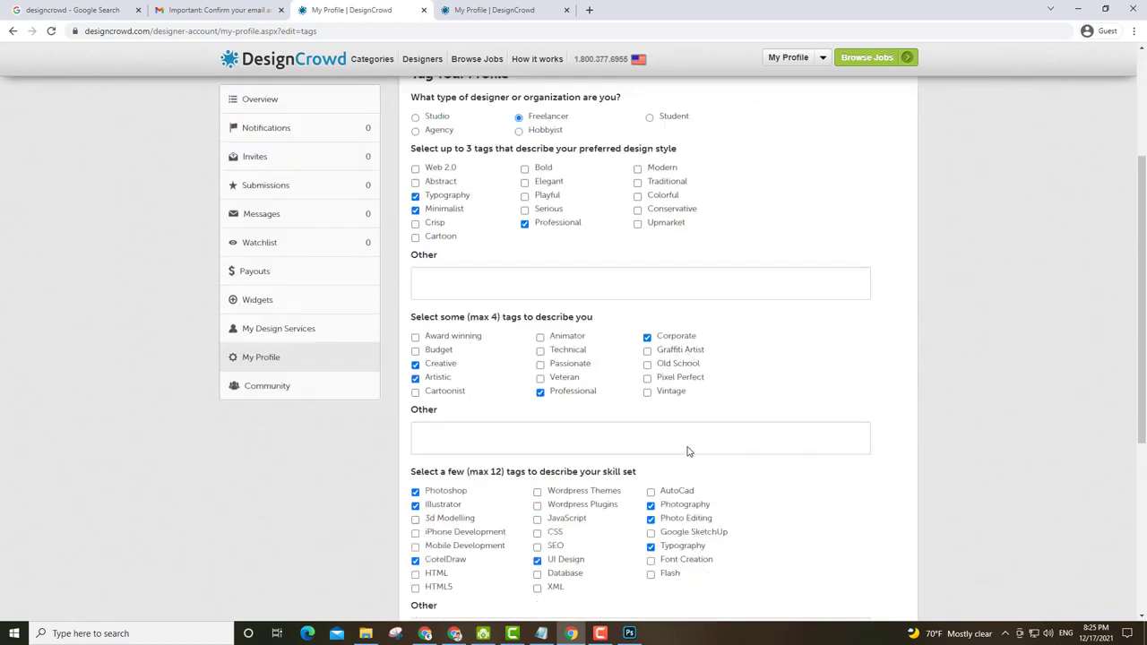
scroll(687, 446, "down", 3)
scroll(578, 425, "up", 2)
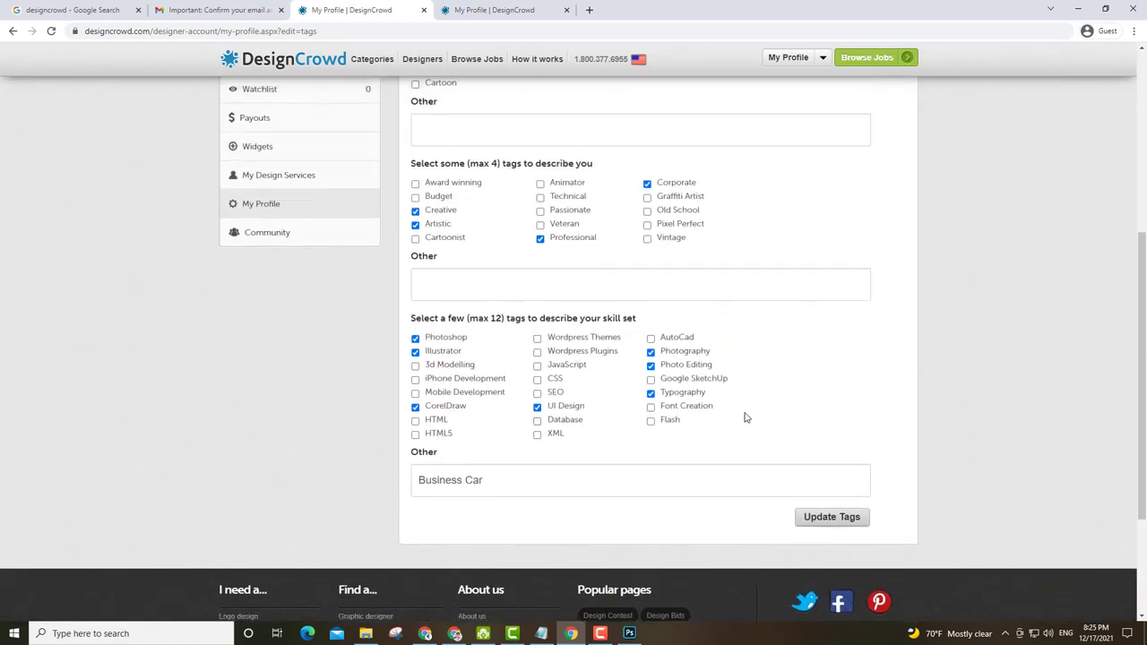
scroll(741, 412, "up", 1)
left_click(498, 598)
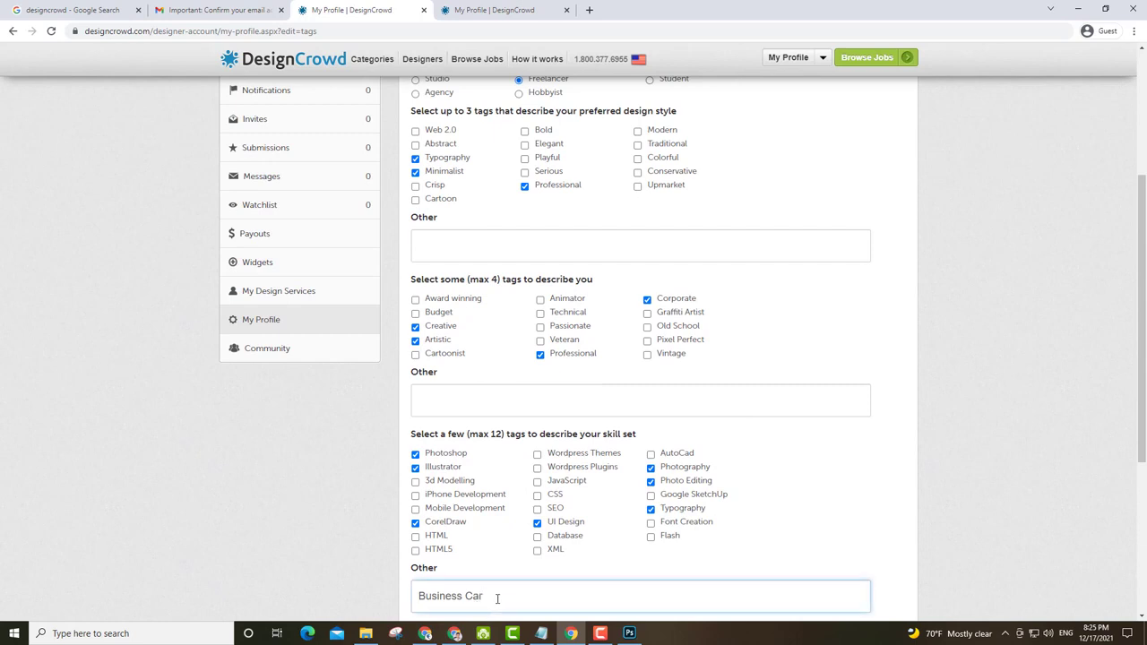
scroll(502, 596, "down", 2)
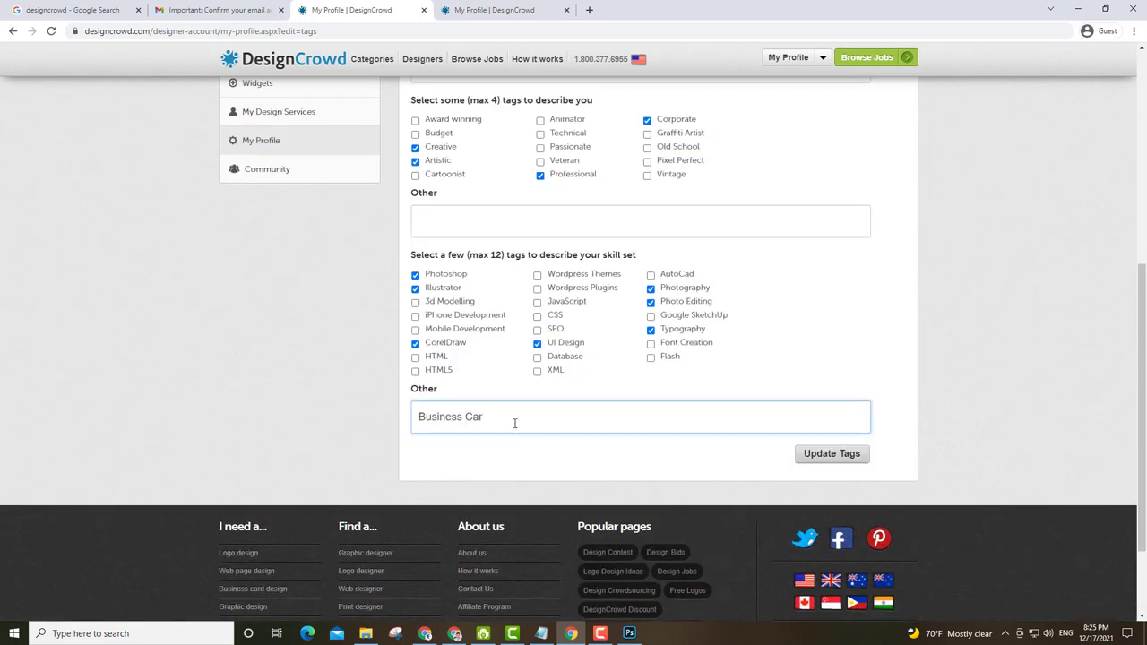
left_click_drag(515, 423, 405, 417)
key("BackSpace")
left_click(842, 457)
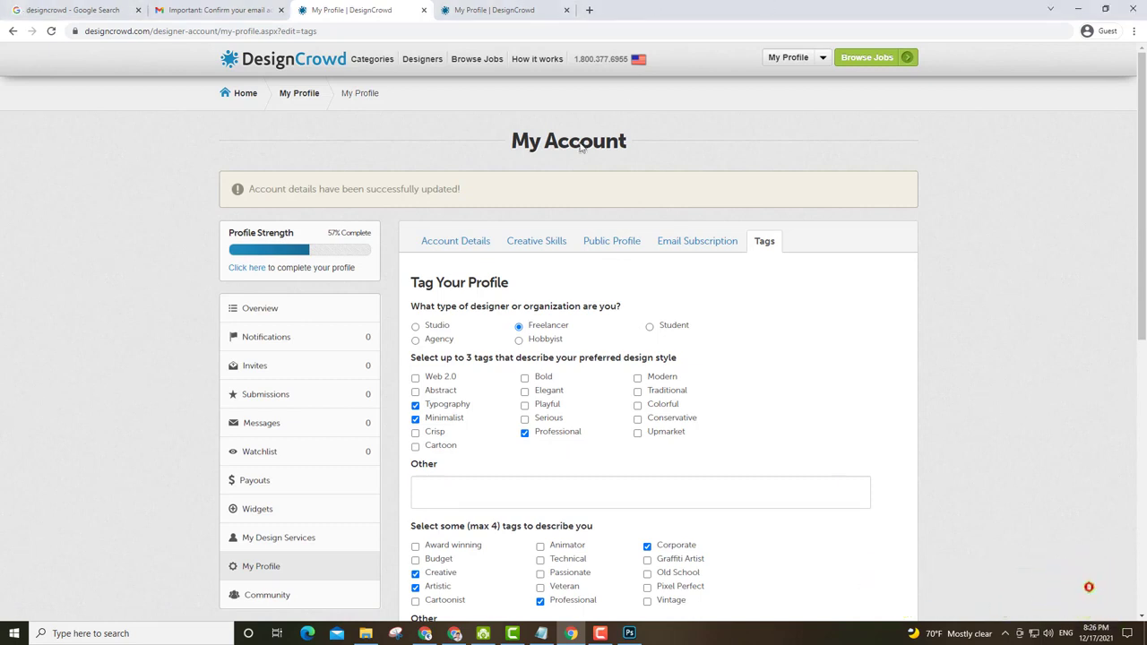
left_click(593, 245)
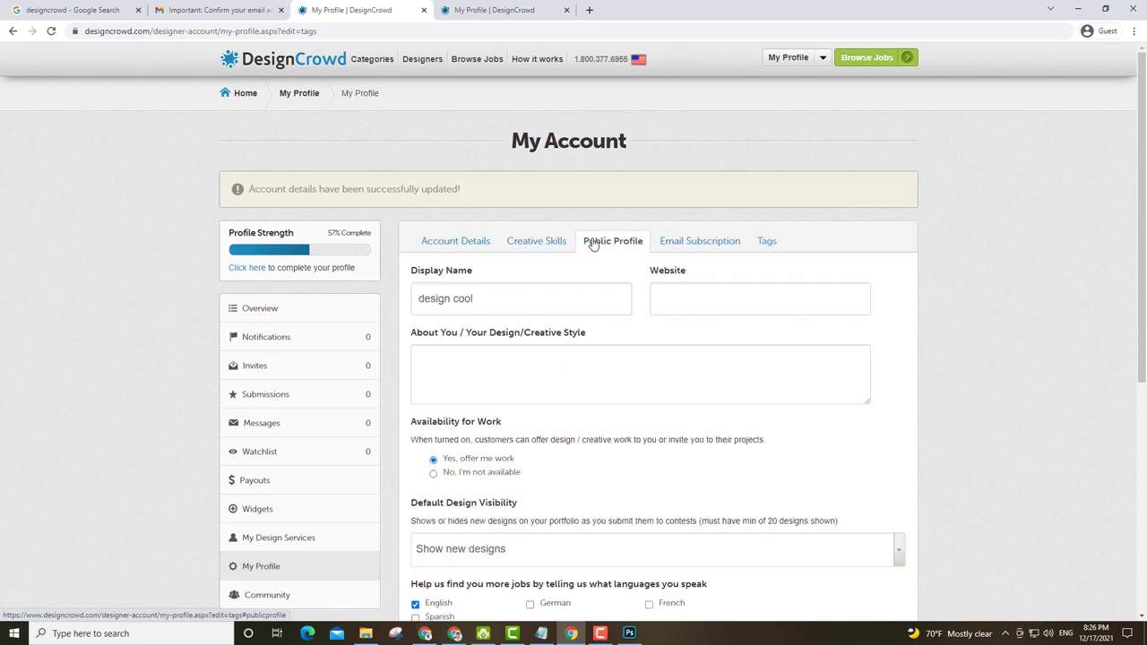
- Begin the About You text with 'Hi, this is design cool'
left_click(479, 362)
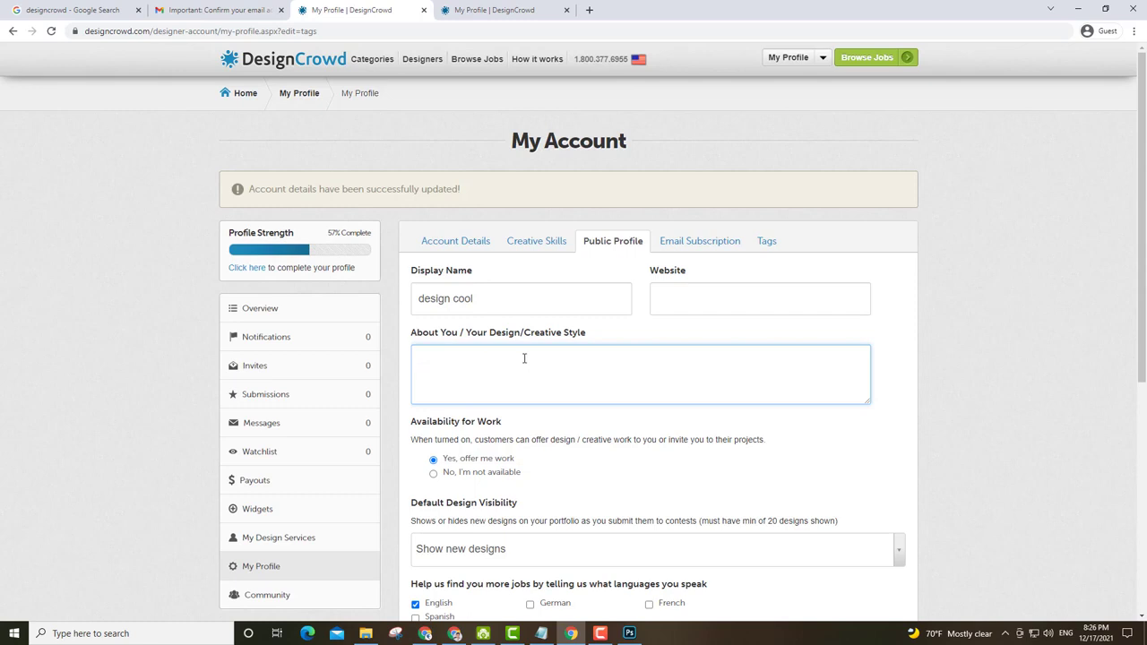
type("Hi")
type(",")
type(" thi")
key("BackSpace")
type("s is ")
type("design")
type(" cool")
left_click_drag(465, 359, 522, 359)
left_click(535, 358)
- Continue with 'an experienced Graphic designer and logo design Expert', fixing the typo
type("an")
type(" exp")
type("eri")
type("e")
type("nc")
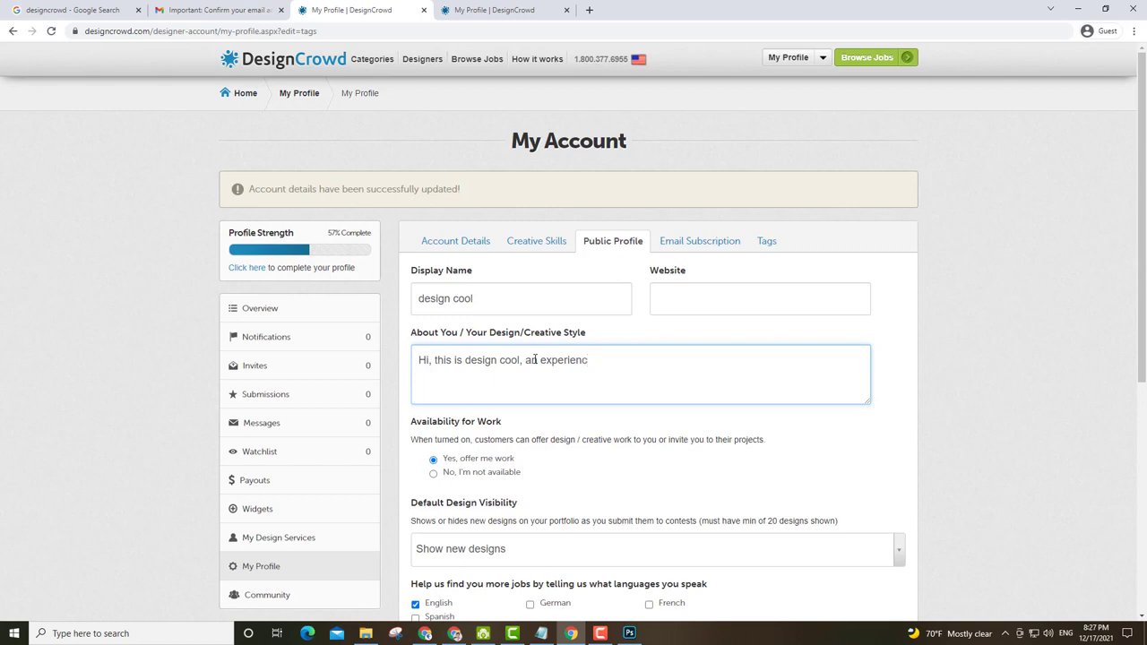
type("e")
type("d")
type(" Grap")
type("hic desi")
type("gner")
type("an")
type("log")
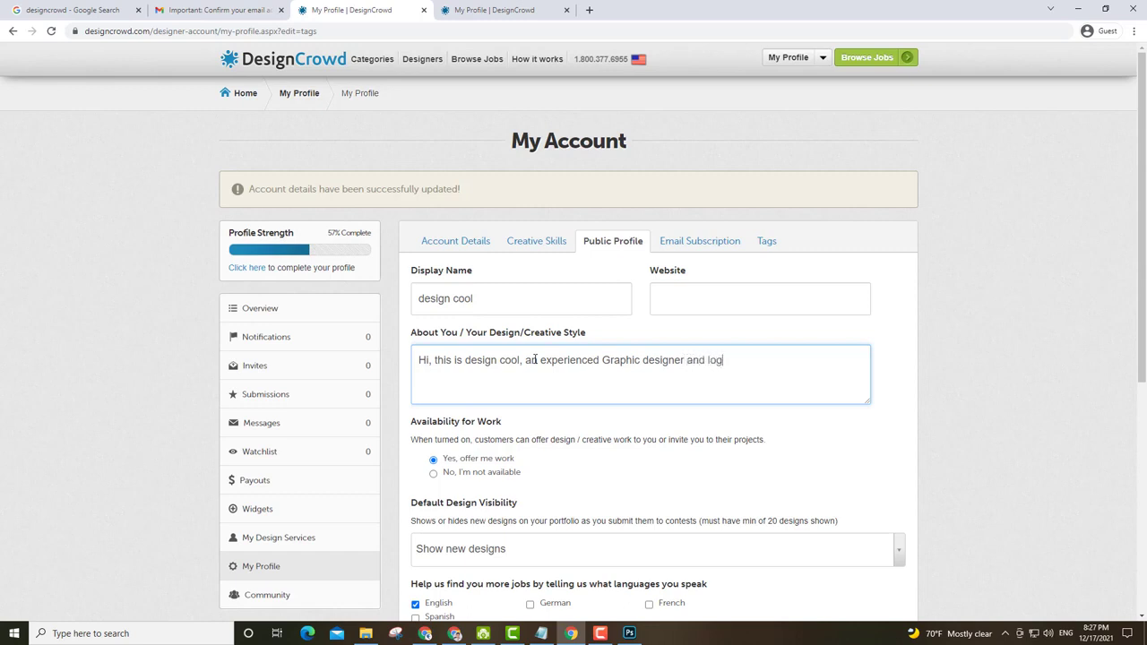
type("o design ")
type("e")
type("xpart")
key("BackSpace")
key("BackSpace")
key("BackSpace")
key("BackSpace")
key("BackSpace")
key("BackSpace")
key("BackSpace")
type("Expar")
type("t")
key("BackSpace")
key("BackSpace")
key("BackSpace")
key("BackSpace")
type("e")
type("rt")
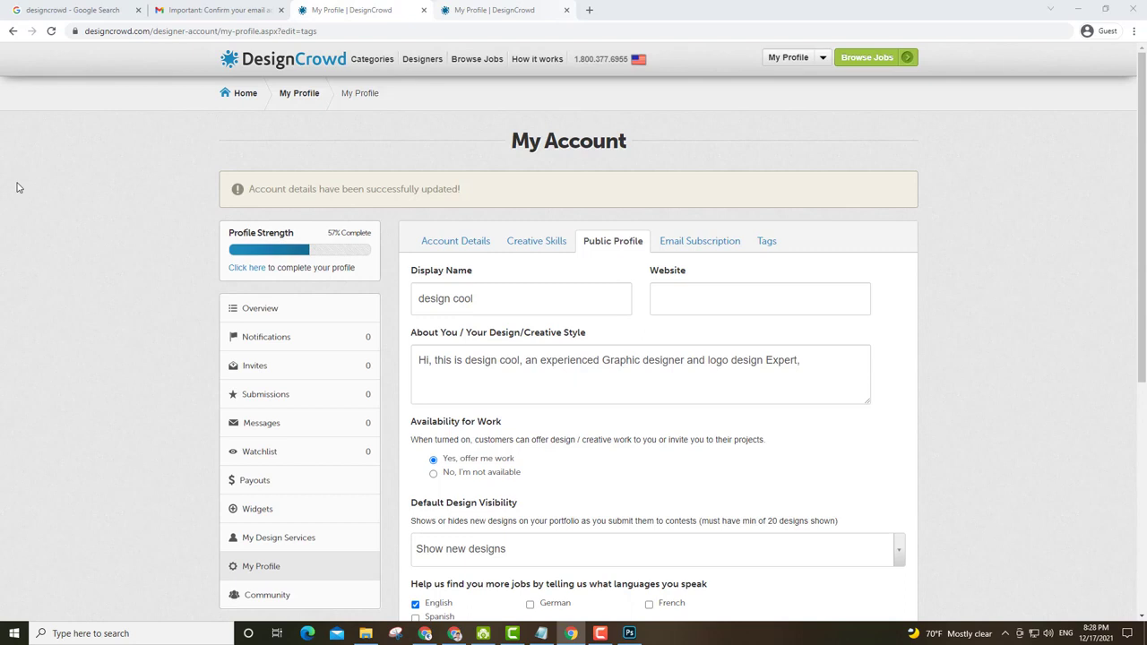
- Finish with 'I am working for the last 7+ Years', correcting the misspelling
left_click(824, 358)
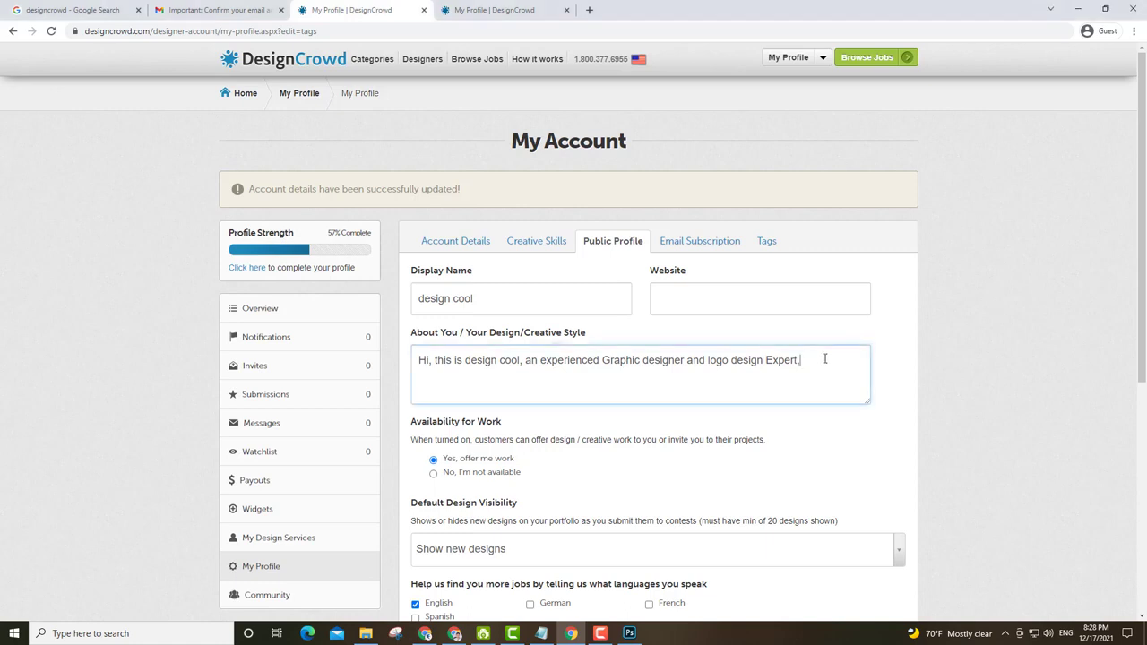
type("I am")
type(" wor")
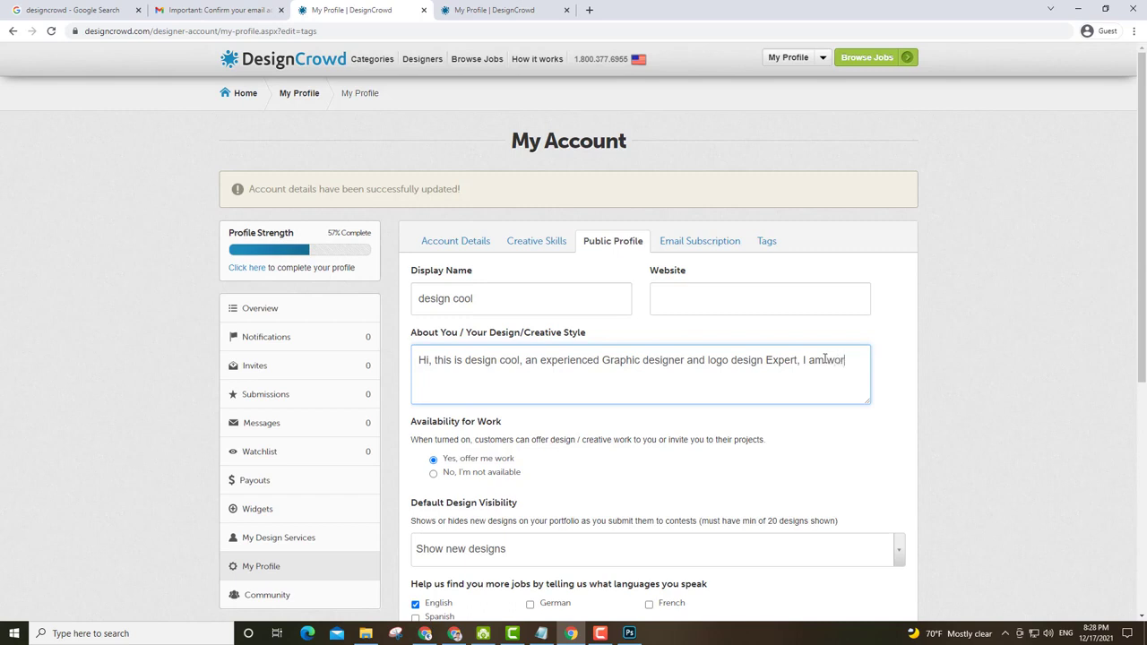
type("king ")
type("f")
type("or the")
type(" las")
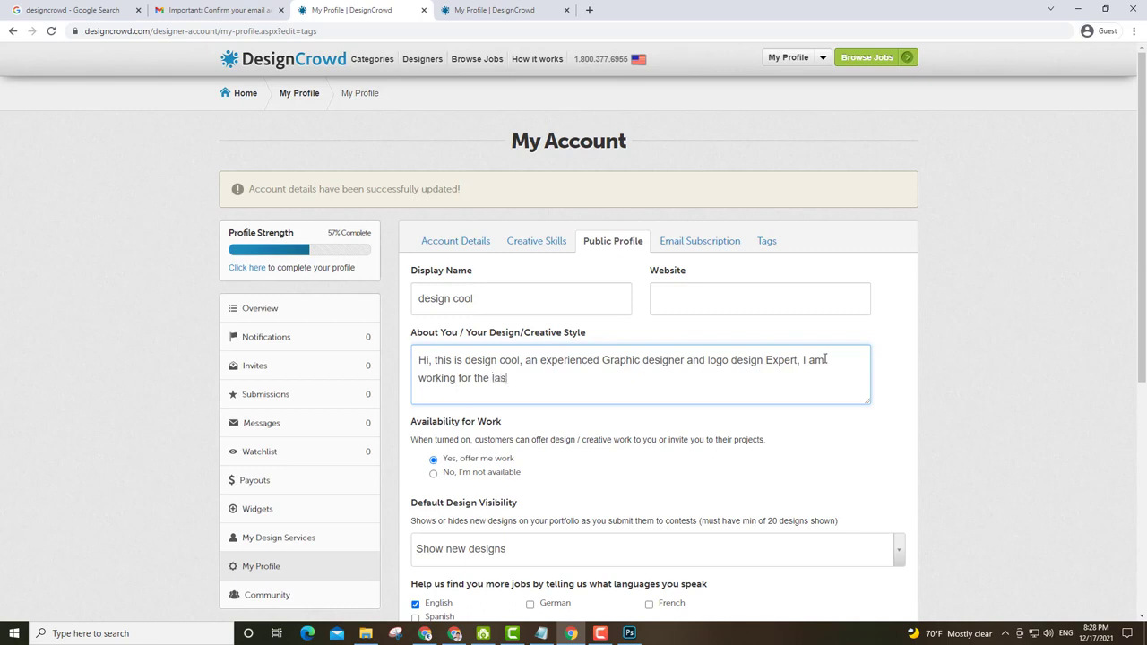
type("t 7")
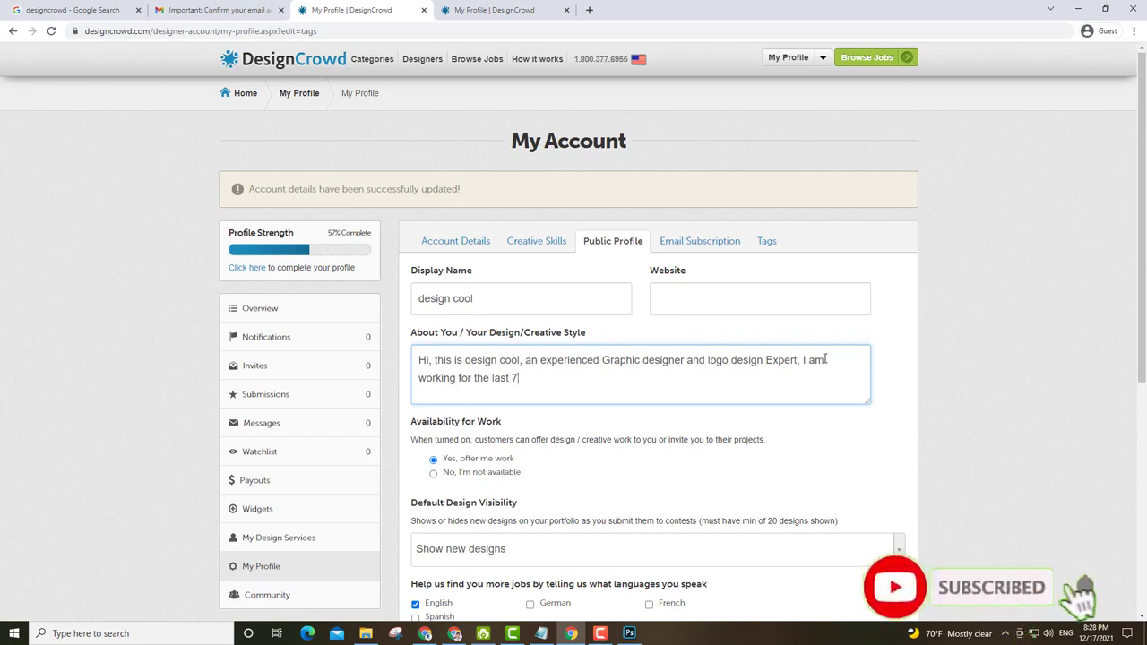
type("+ ")
type("zers")
key("BackSpace")
key("BackSpace")
key("BackSpace")
key("BackSpace")
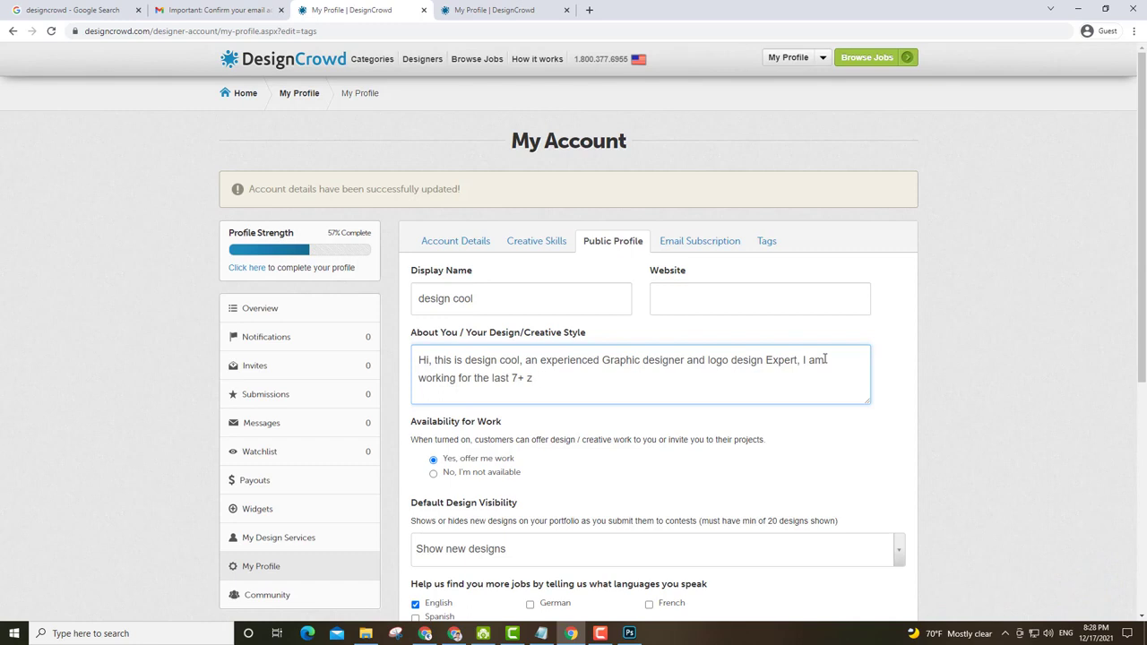
key("BackSpace")
type("Y")
type("ers")
key("BackSpace")
key("BackSpace")
key("BackSpace")
type("a")
type("rs")
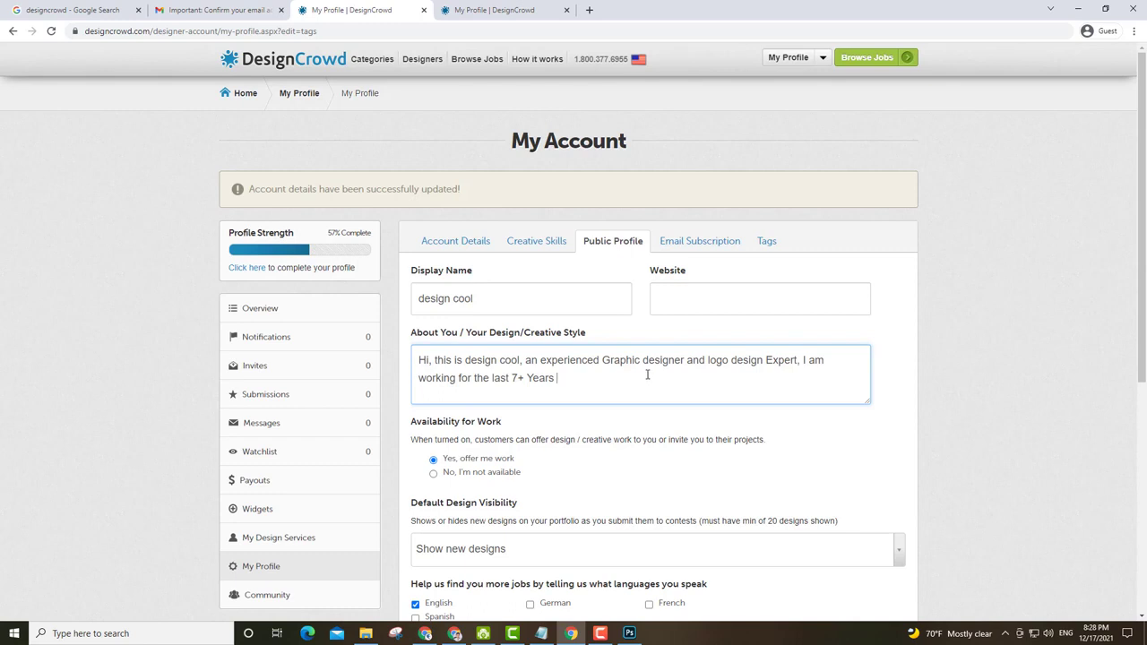
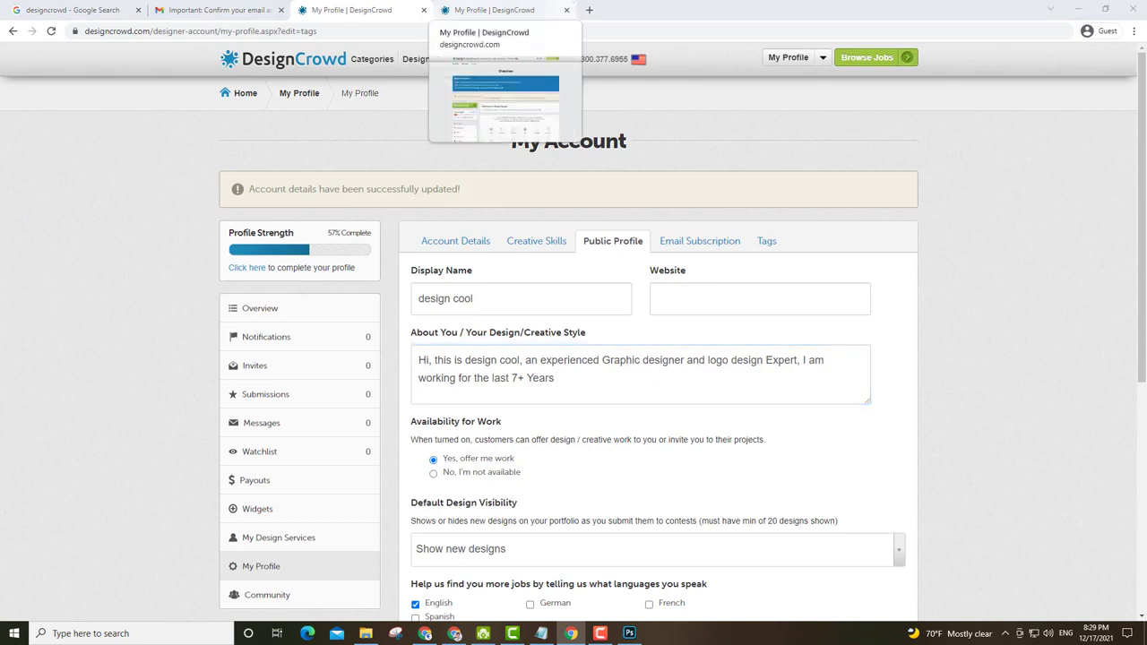
- Save the Public Profile's display name, designer bio and availability with Update details
scroll(745, 330, "down", 3)
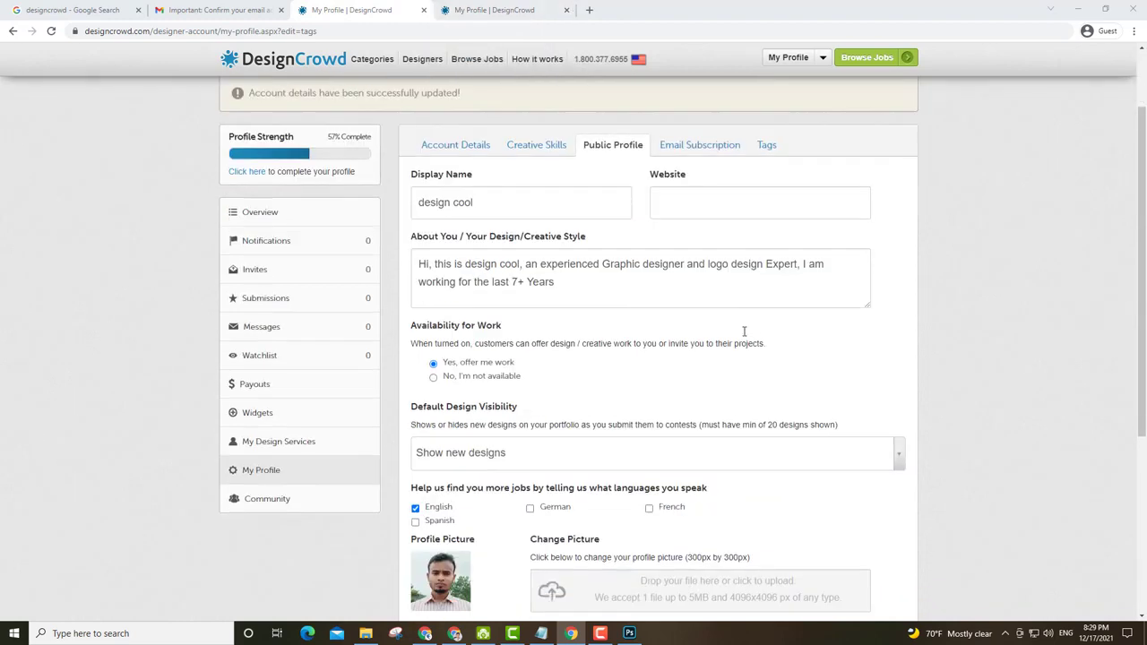
scroll(734, 333, "up", 1)
scroll(735, 333, "down", 2)
left_click(842, 337)
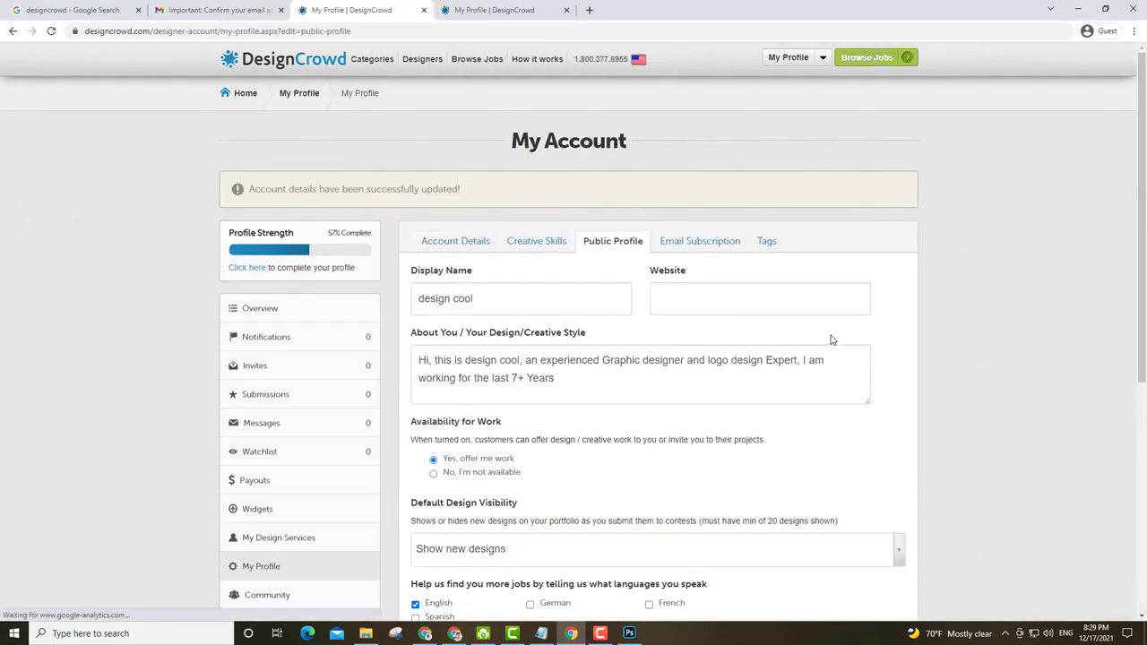
- Open the Profile Completeness checklist at 71% and scroll to the two remaining tasks
left_click(239, 272)
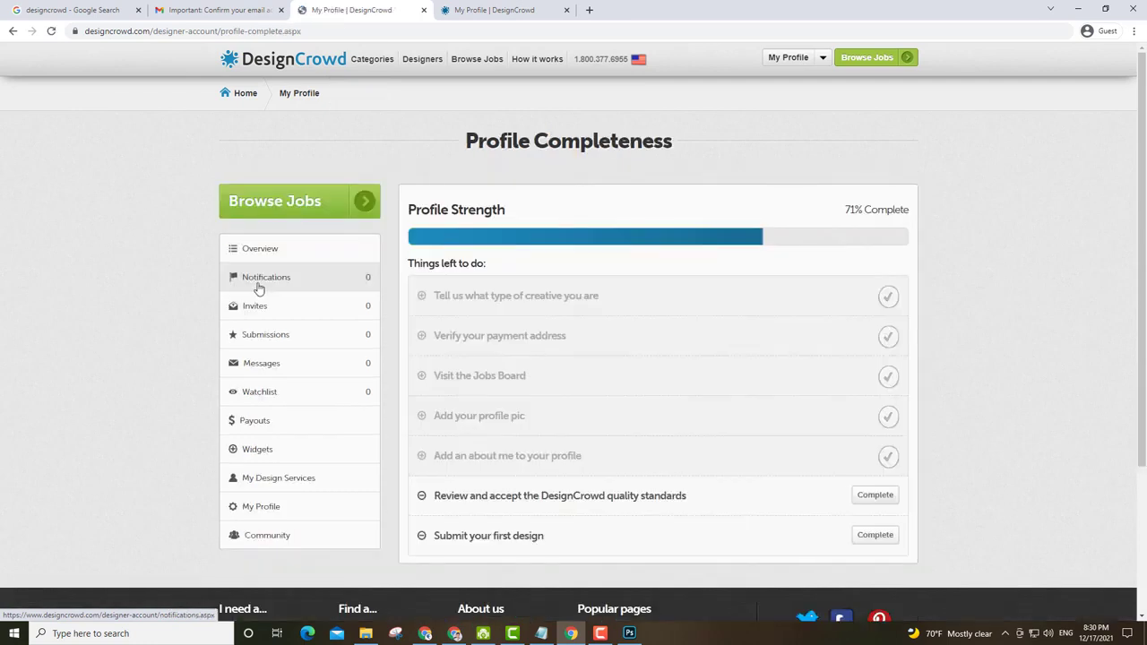
scroll(617, 335, "down", 2)
scroll(617, 335, "down", 1)
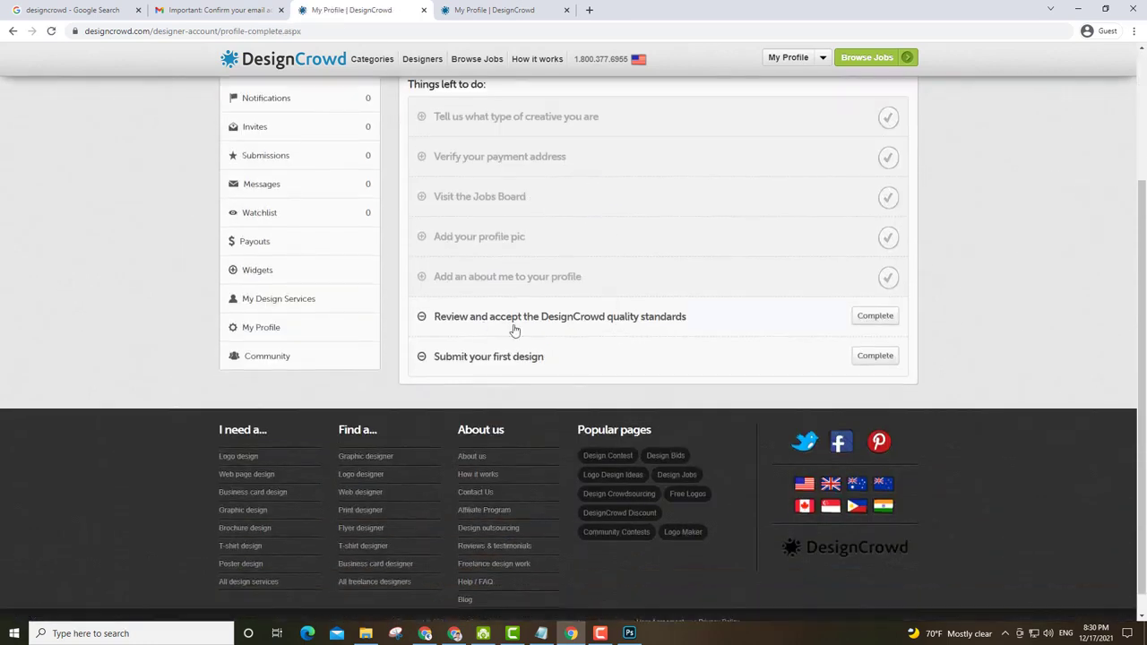
- Start the quality standards review and highlight the 'Only submit original work' heading
left_click(872, 318)
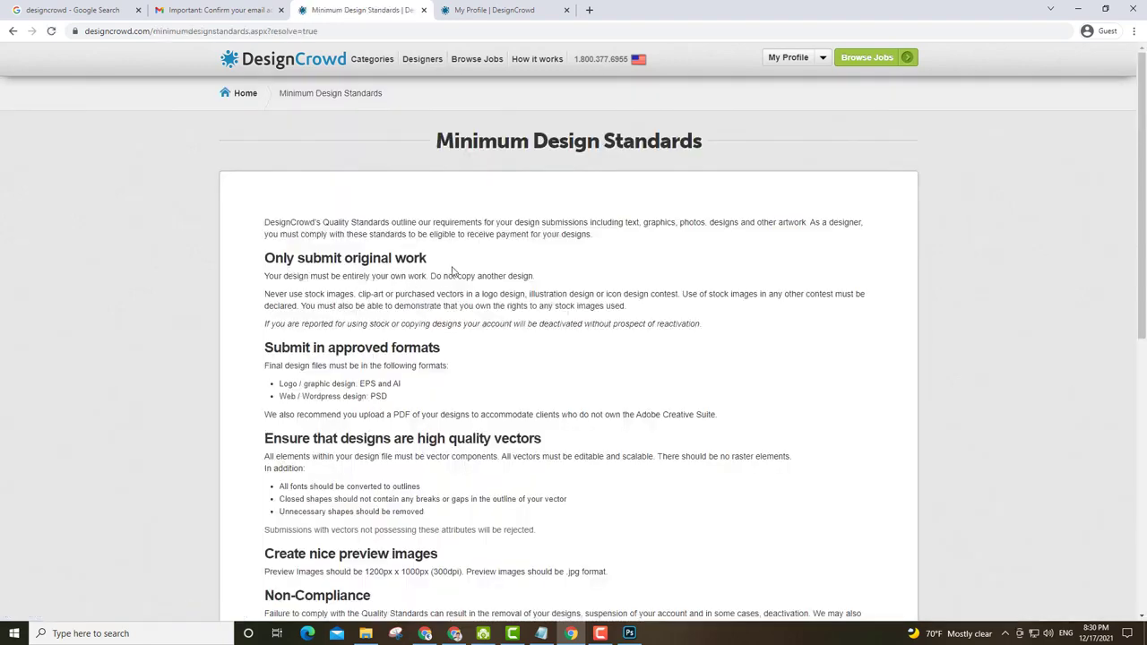
double_click(410, 259)
left_click_drag(348, 254, 268, 259)
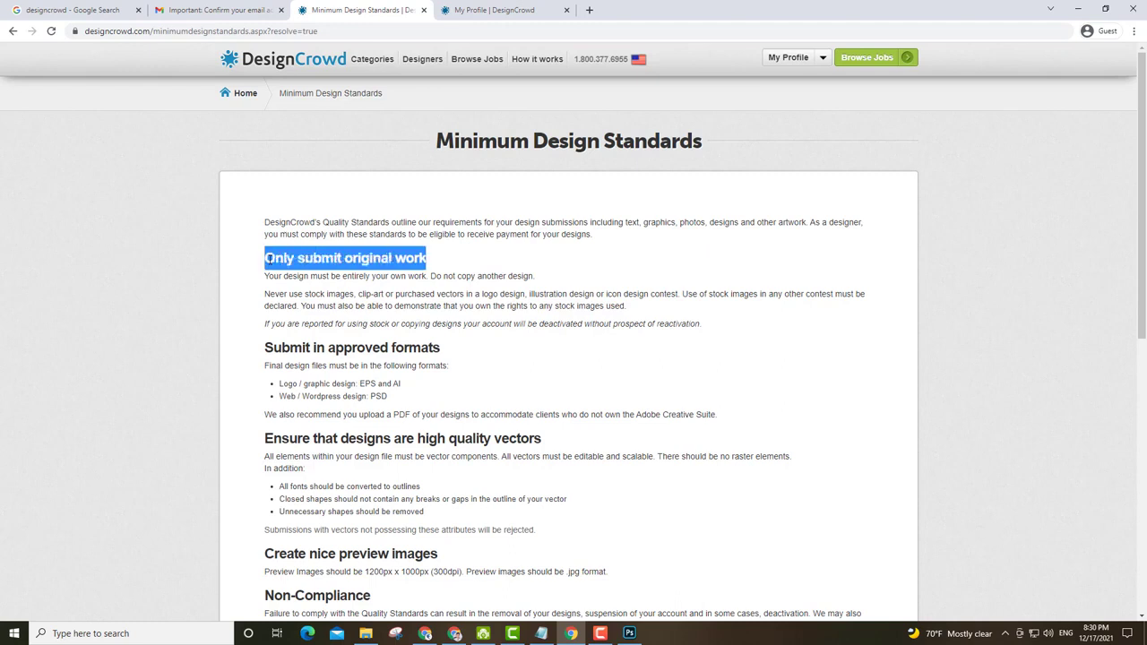
left_click(460, 260)
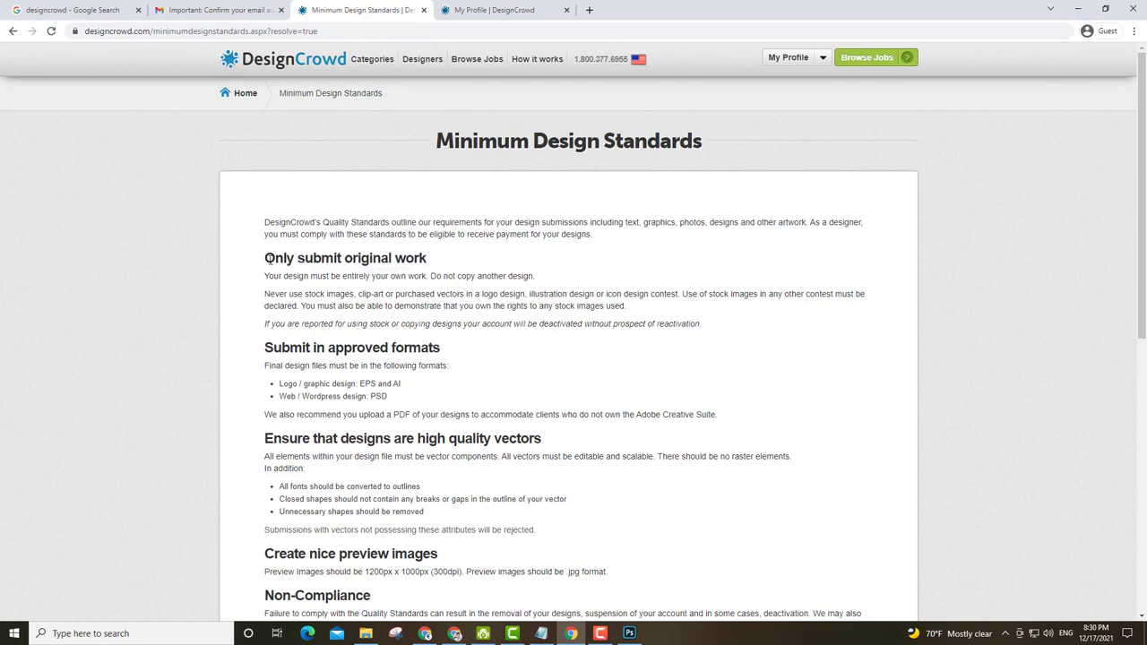
left_click_drag(267, 259, 446, 262)
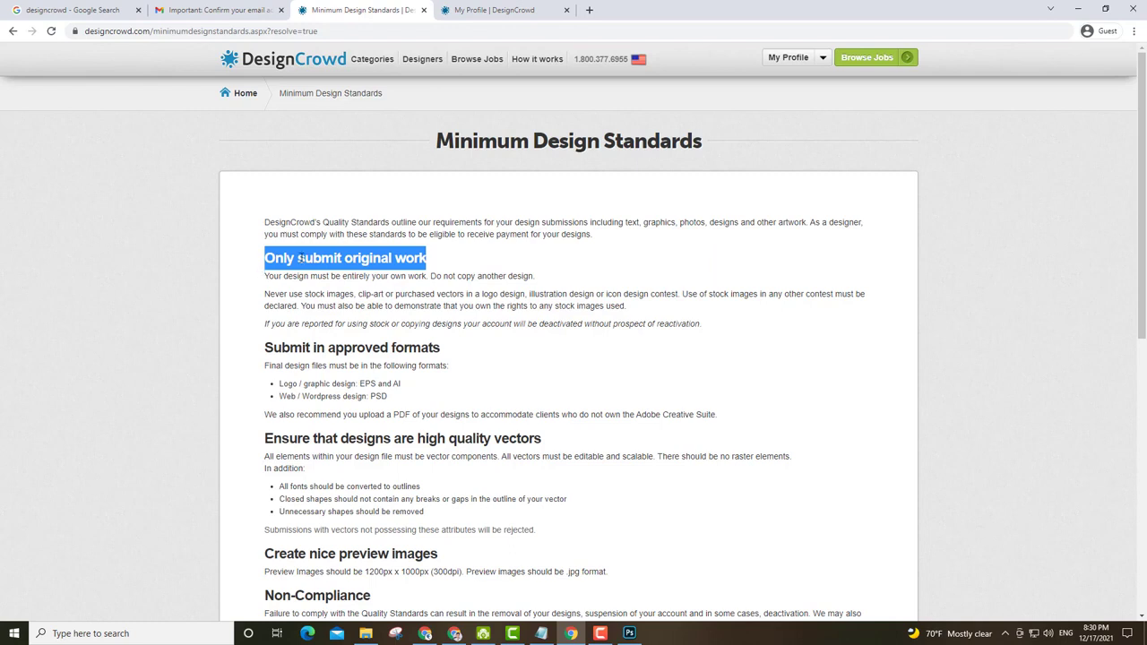
left_click(301, 258)
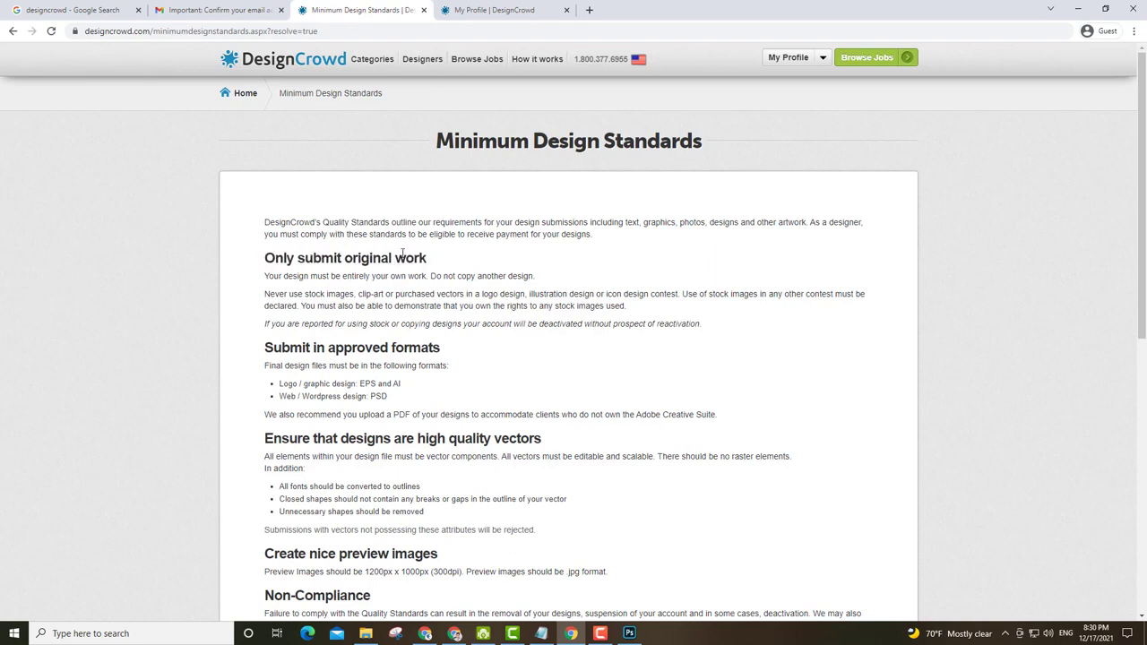
left_click_drag(426, 259, 265, 259)
left_click(265, 259)
- Read through the remaining Minimum Design Standards requirements on the page
scroll(285, 333, "down", 1)
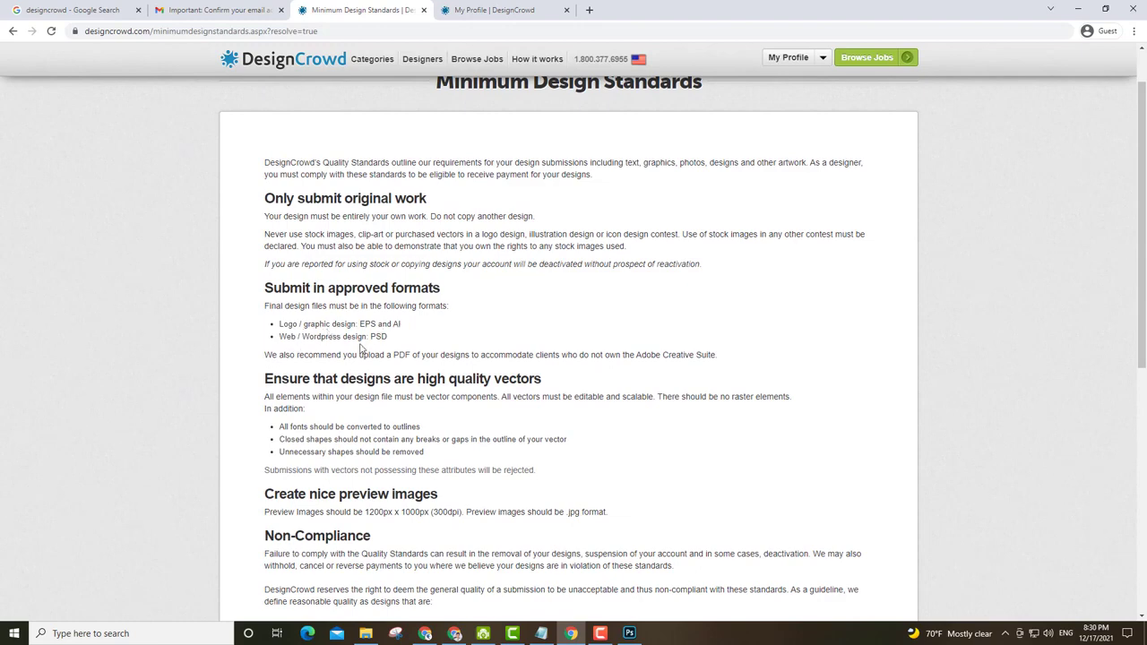
scroll(523, 328, "down", 2)
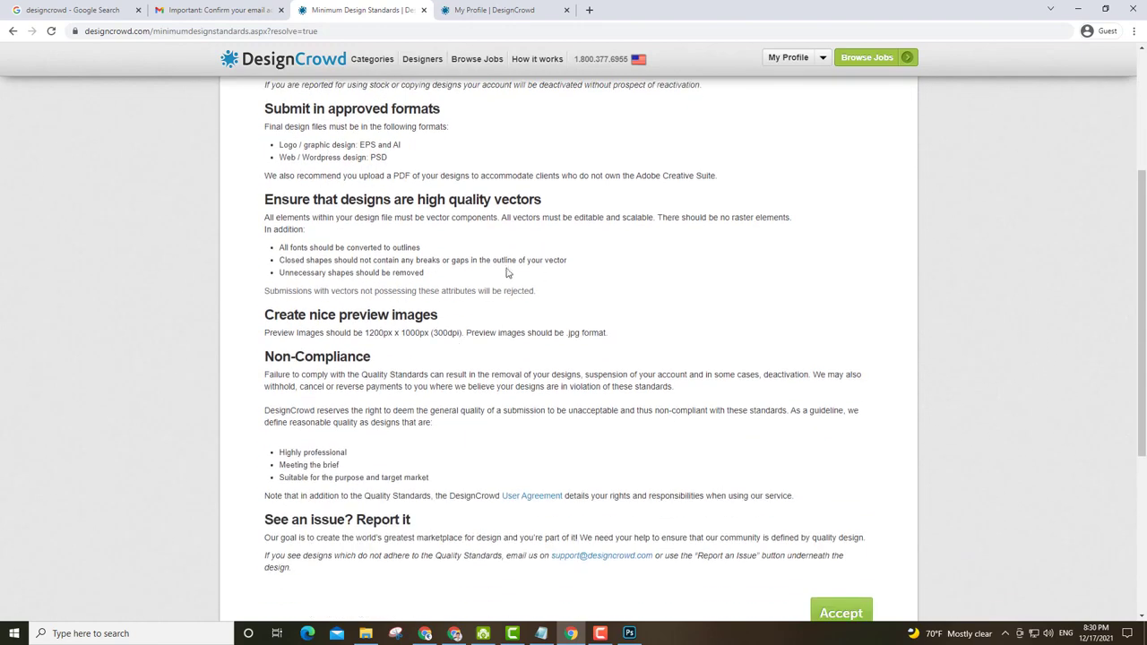
scroll(505, 272, "down", 3)
scroll(435, 290, "up", 1)
scroll(622, 364, "up", 1)
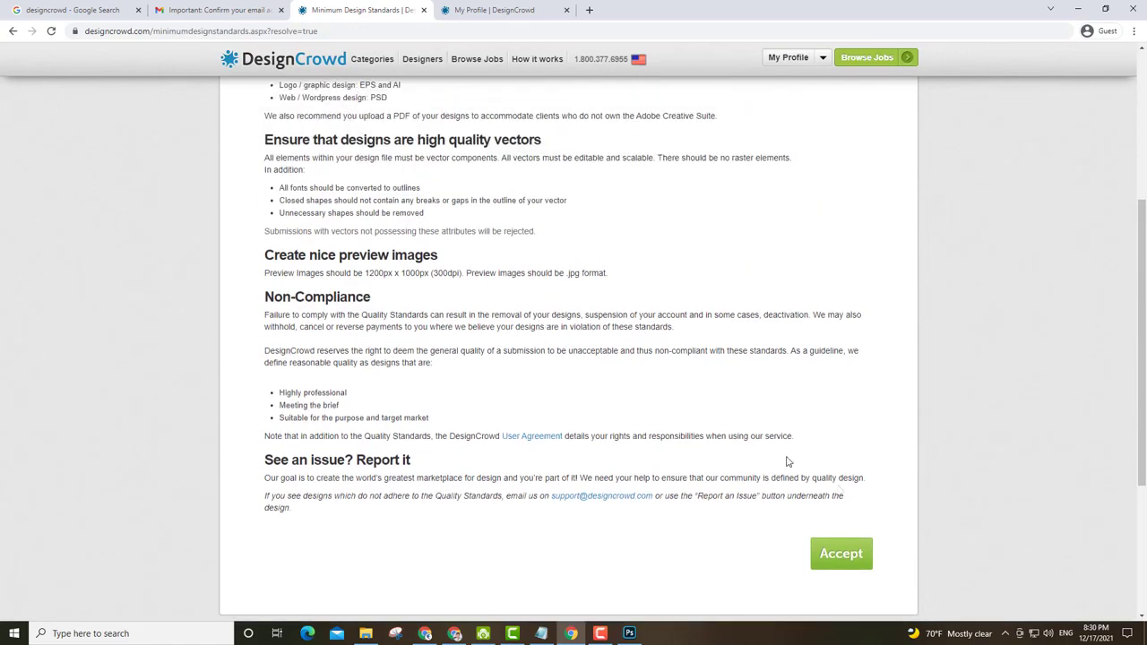
scroll(442, 321, "up", 3)
left_click_drag(264, 221, 440, 350)
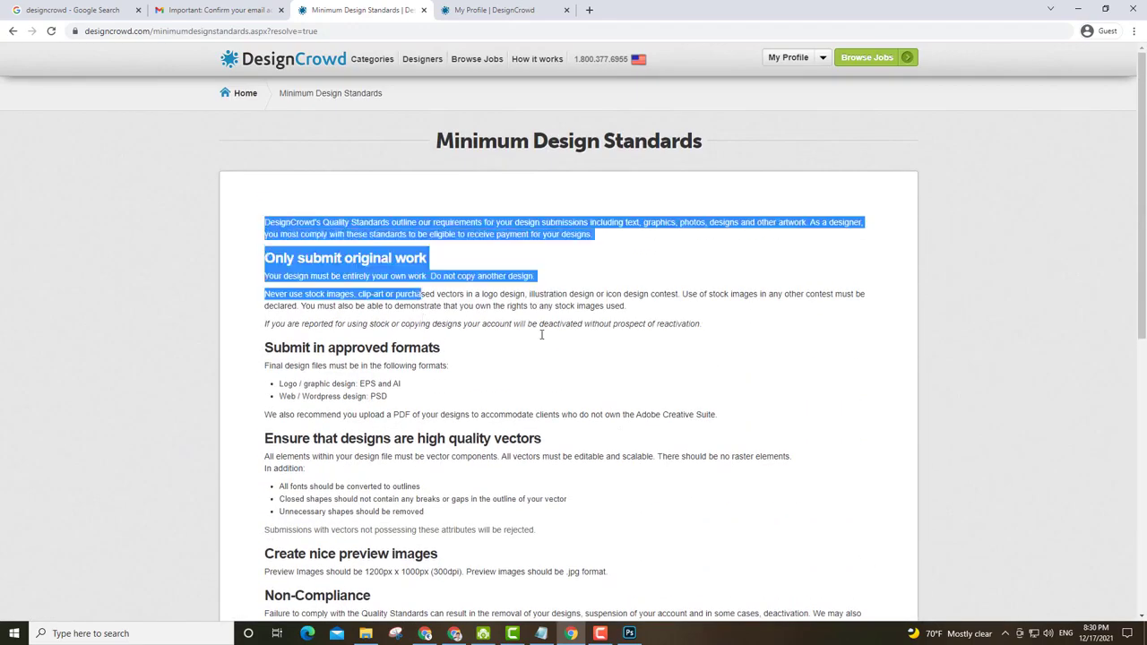
scroll(688, 382, "down", 1)
scroll(688, 382, "down", 4)
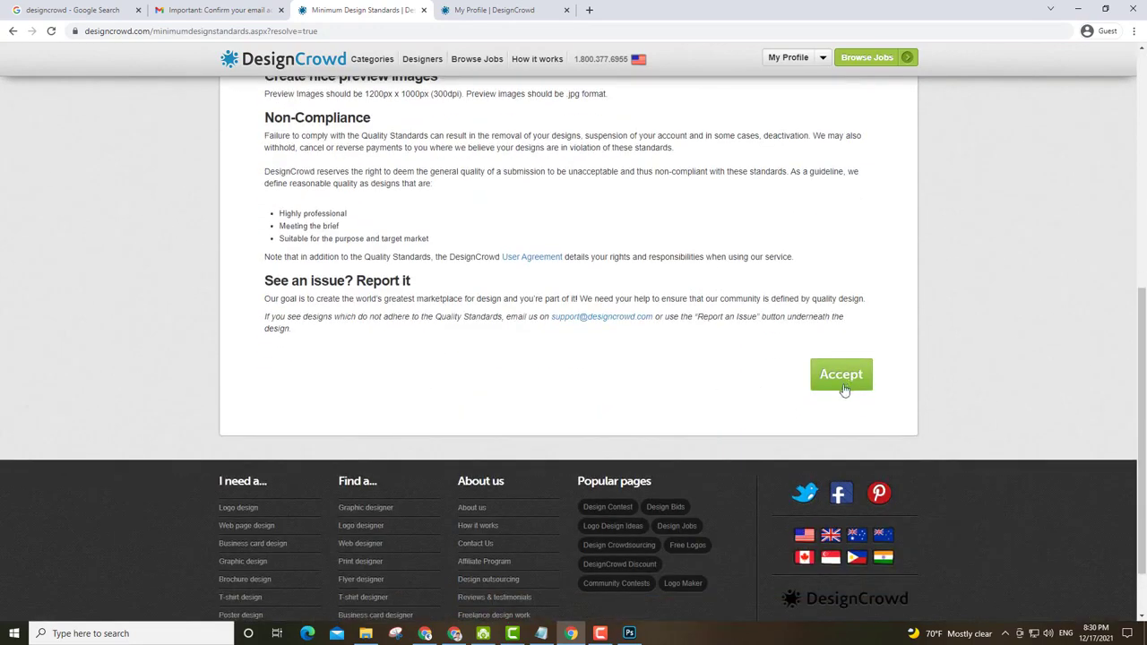
scroll(356, 298, "up", 2)
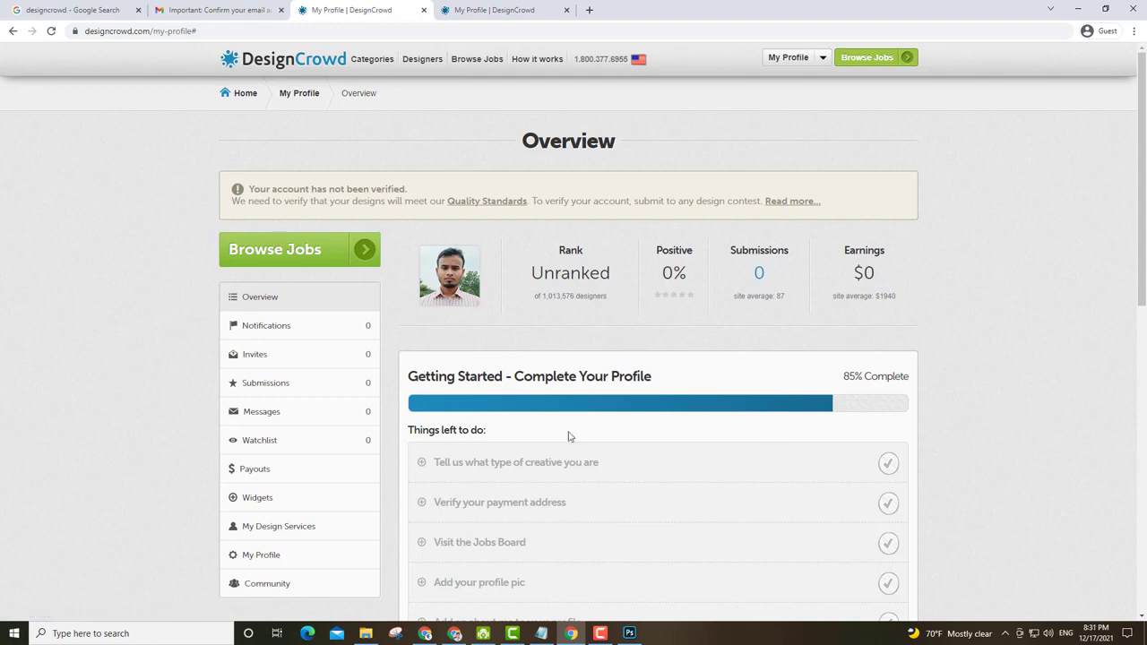
- From the 85% checklist, open the 256 Open Design Jobs board via 'Submit your first design'
scroll(722, 428, "down", 3)
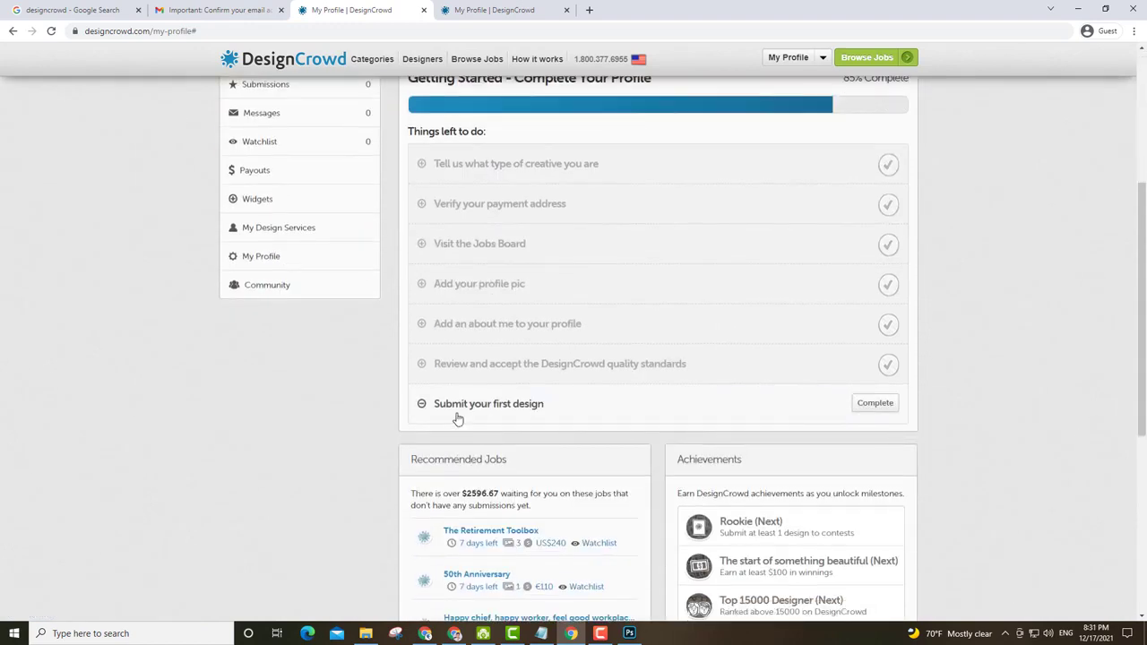
left_click(875, 404)
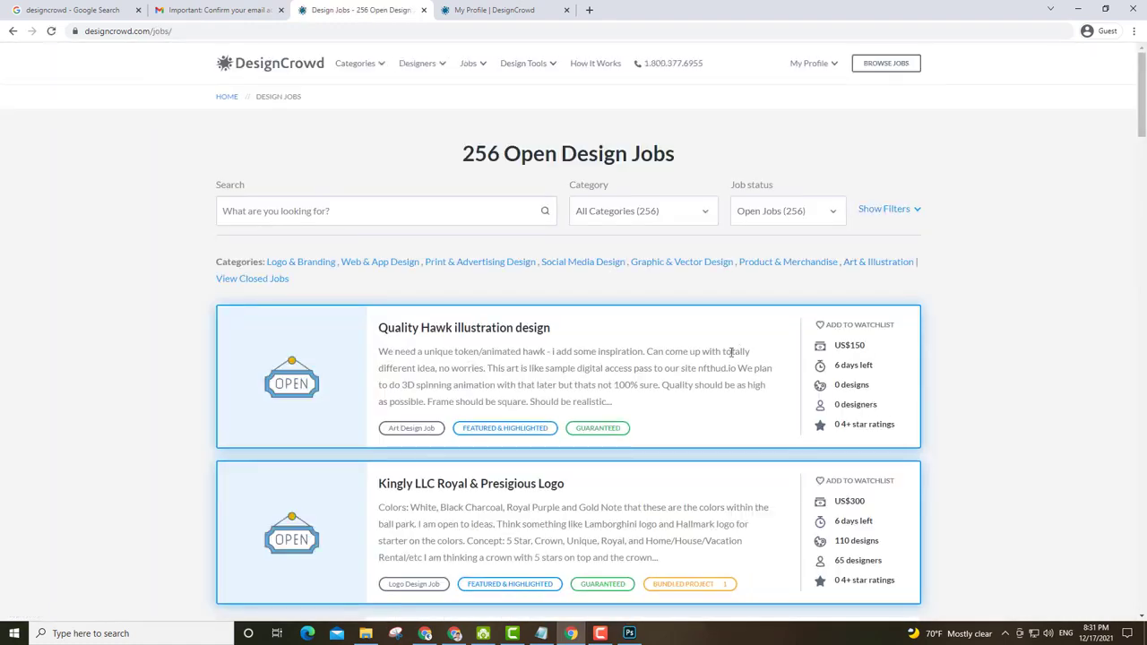
- Filter jobs to category Logo & Branding and subcategory Logo Design (191 jobs)
scroll(678, 374, "down", 1)
scroll(645, 231, "up", 1)
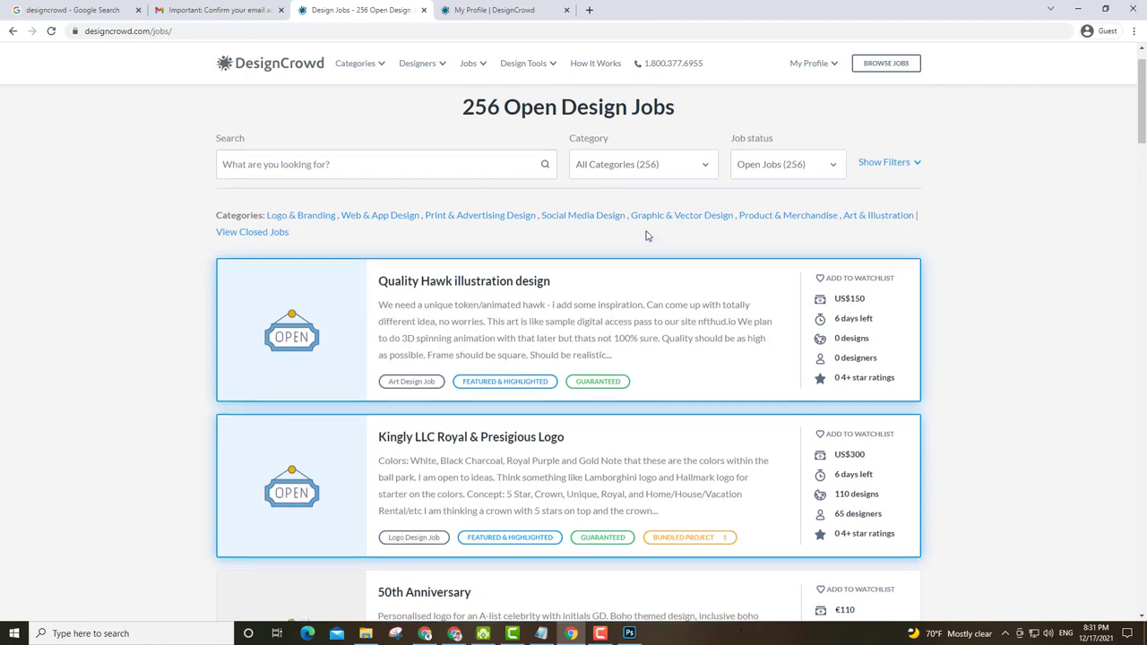
left_click(661, 215)
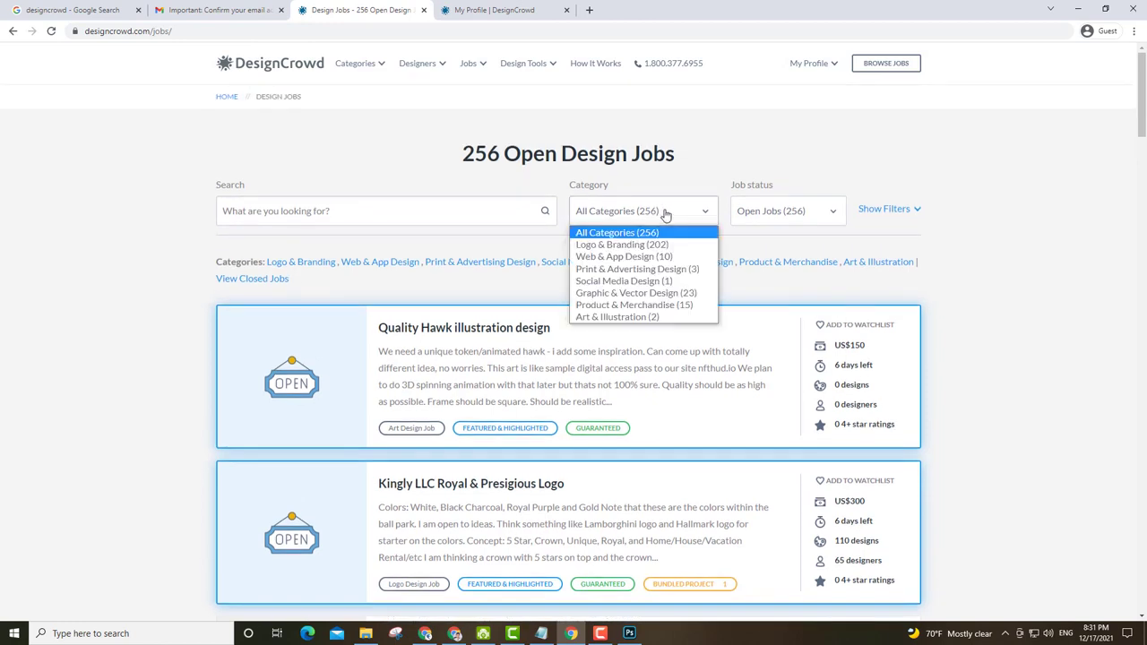
left_click(602, 245)
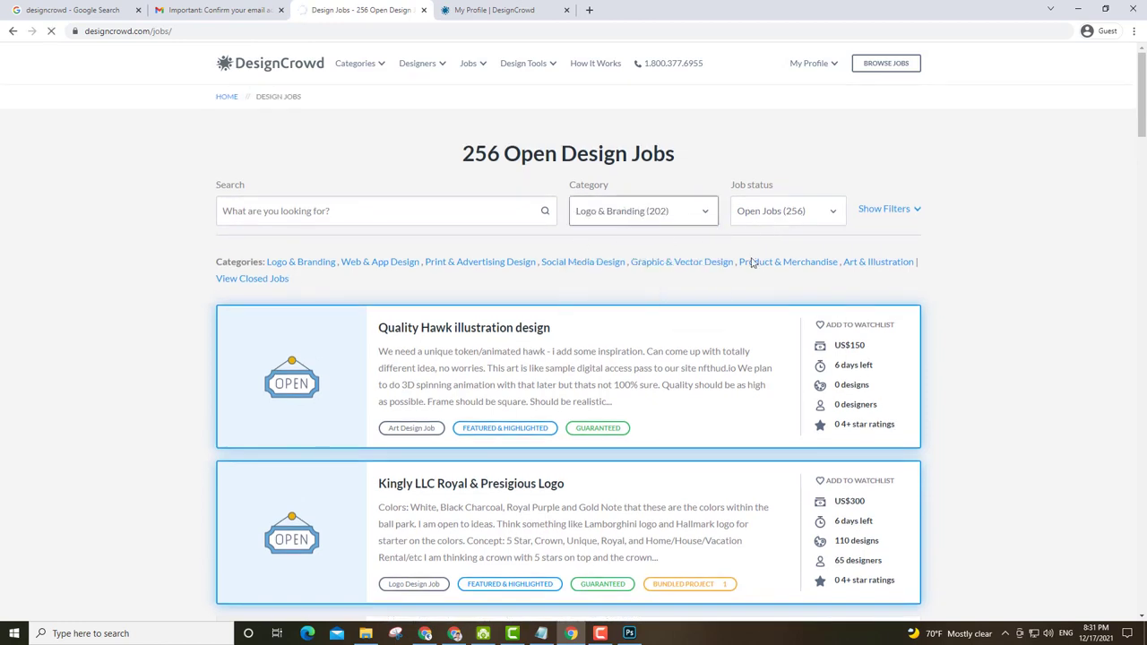
left_click(639, 224)
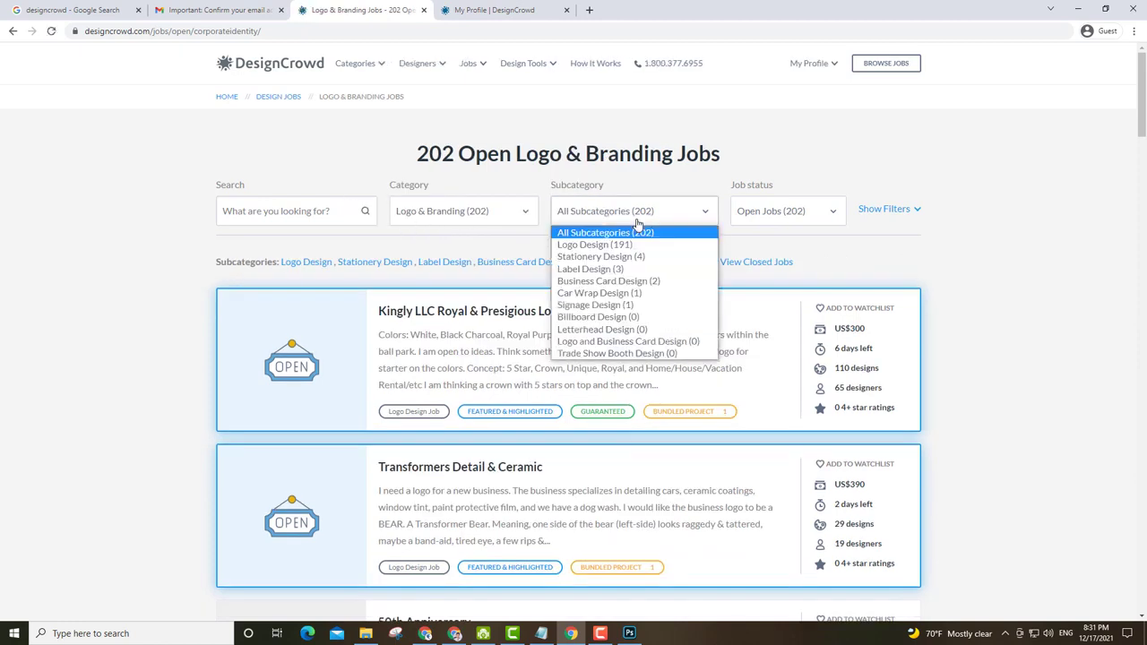
left_click(584, 246)
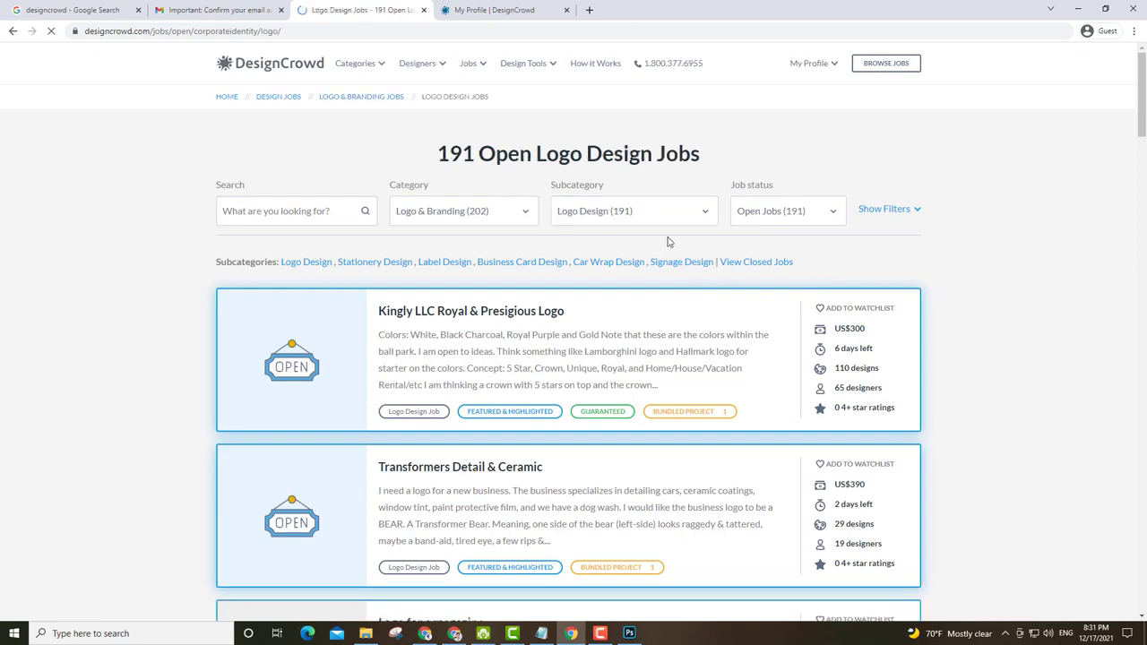
- Scroll through the first page of Logo Design job listings
scroll(520, 358, "down", 2)
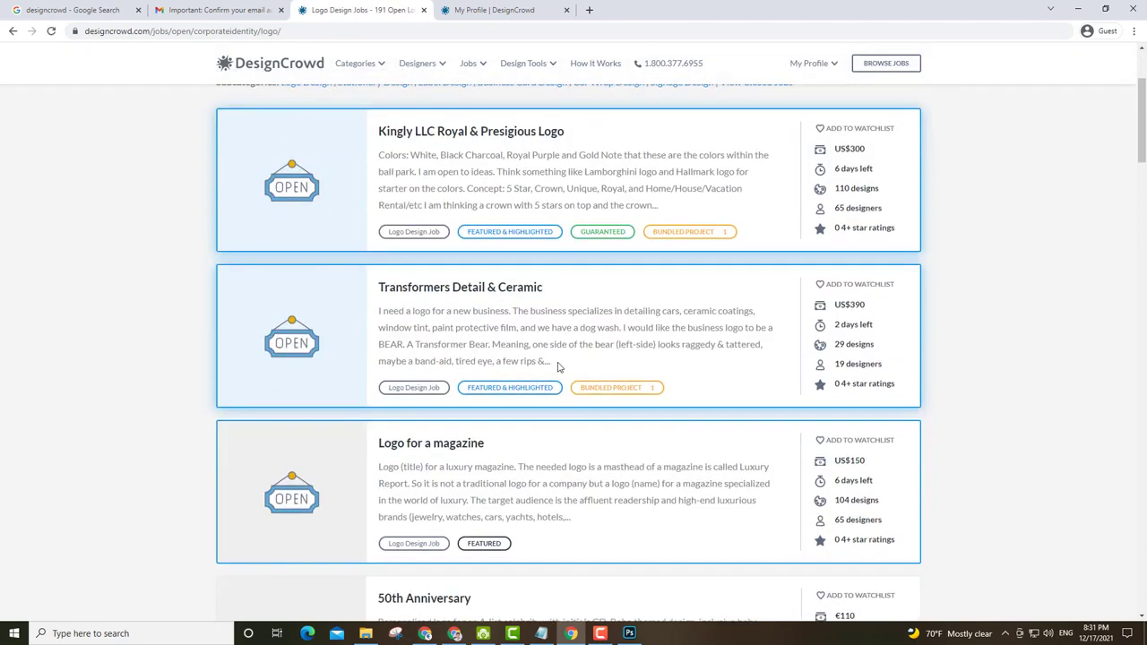
scroll(556, 363, "down", 3)
scroll(556, 363, "down", 2)
scroll(537, 368, "down", 2)
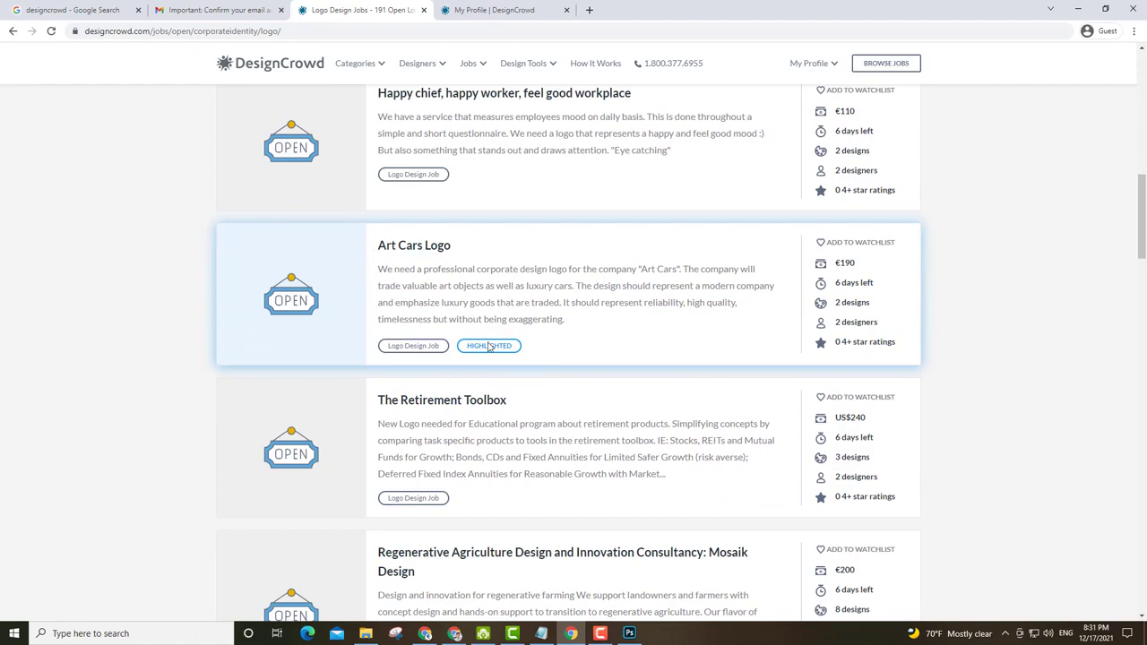
scroll(517, 392, "down", 3)
scroll(519, 388, "down", 3)
scroll(526, 385, "down", 3)
scroll(525, 387, "down", 4)
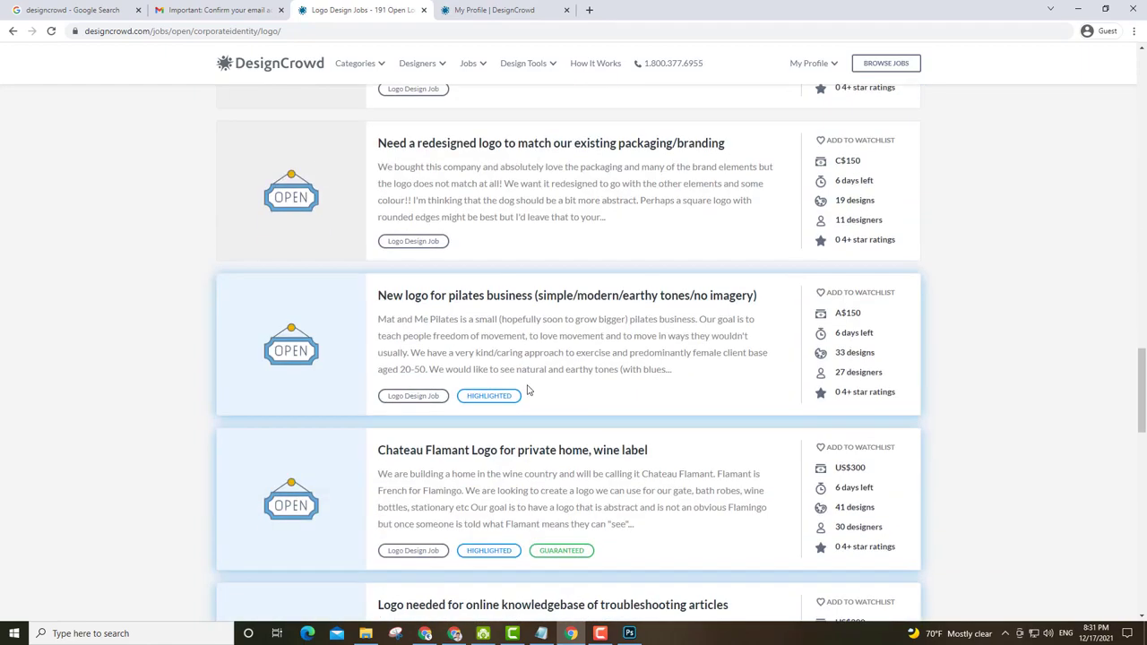
scroll(537, 393, "down", 4)
scroll(543, 397, "down", 4)
scroll(543, 398, "down", 4)
scroll(543, 395, "down", 1)
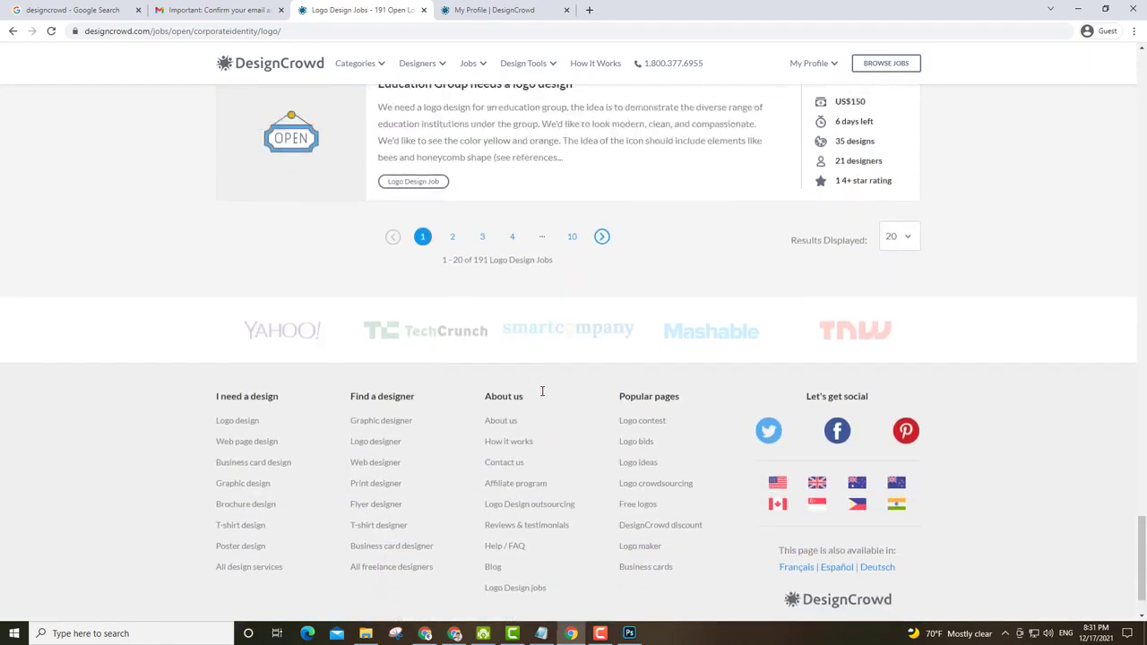
scroll(543, 392, "up", 3)
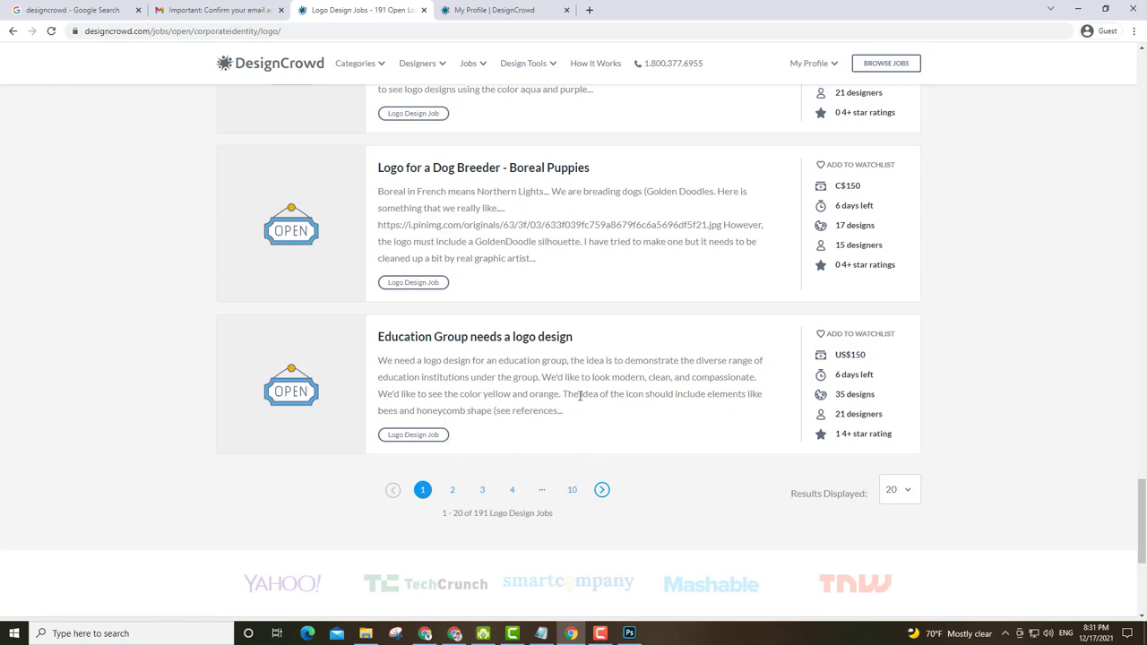
- Move to page 2 of the logo jobs and browse its listings
left_click(452, 489)
scroll(417, 359, "down", 5)
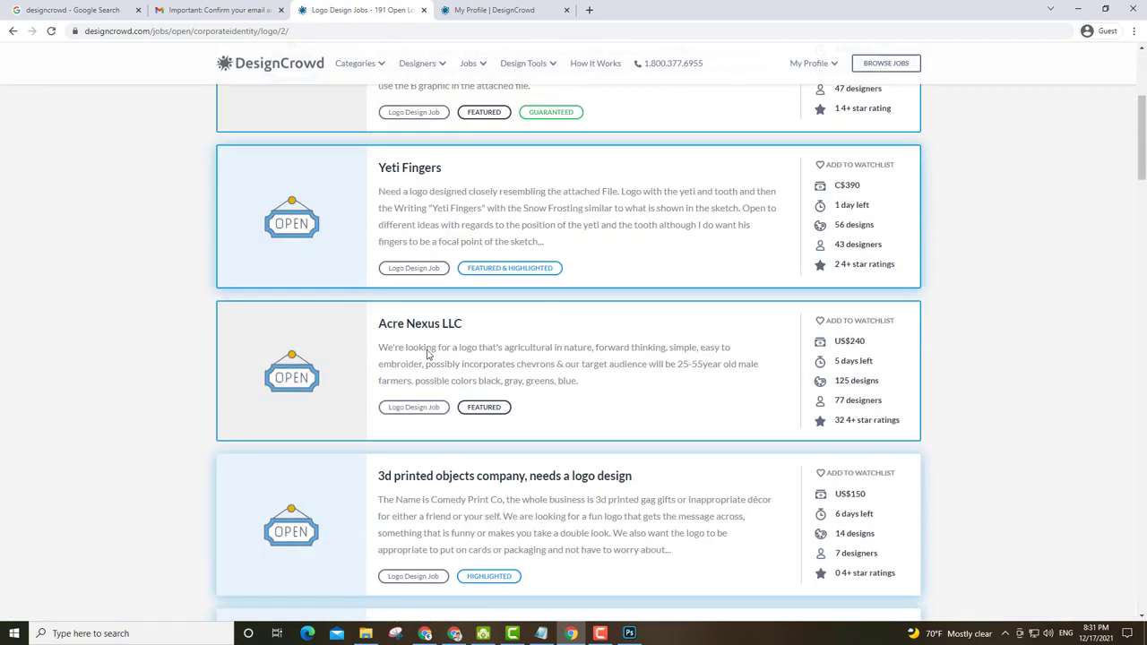
scroll(428, 328, "up", 1)
scroll(484, 356, "down", 3)
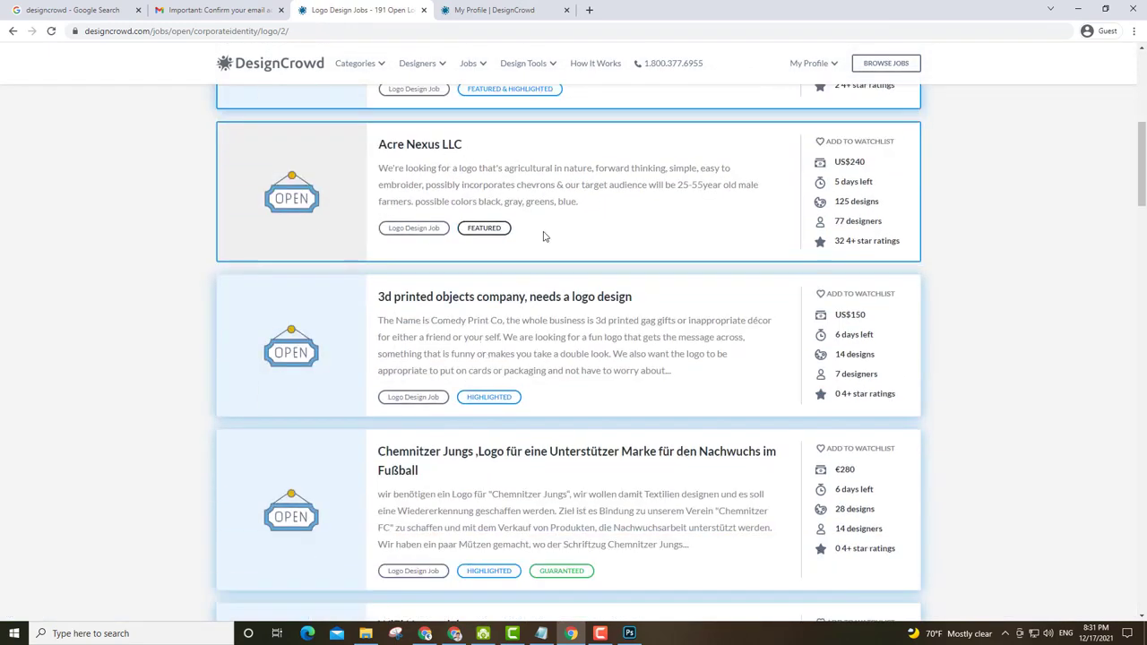
scroll(473, 353, "down", 2)
scroll(458, 359, "down", 3)
scroll(457, 359, "down", 2)
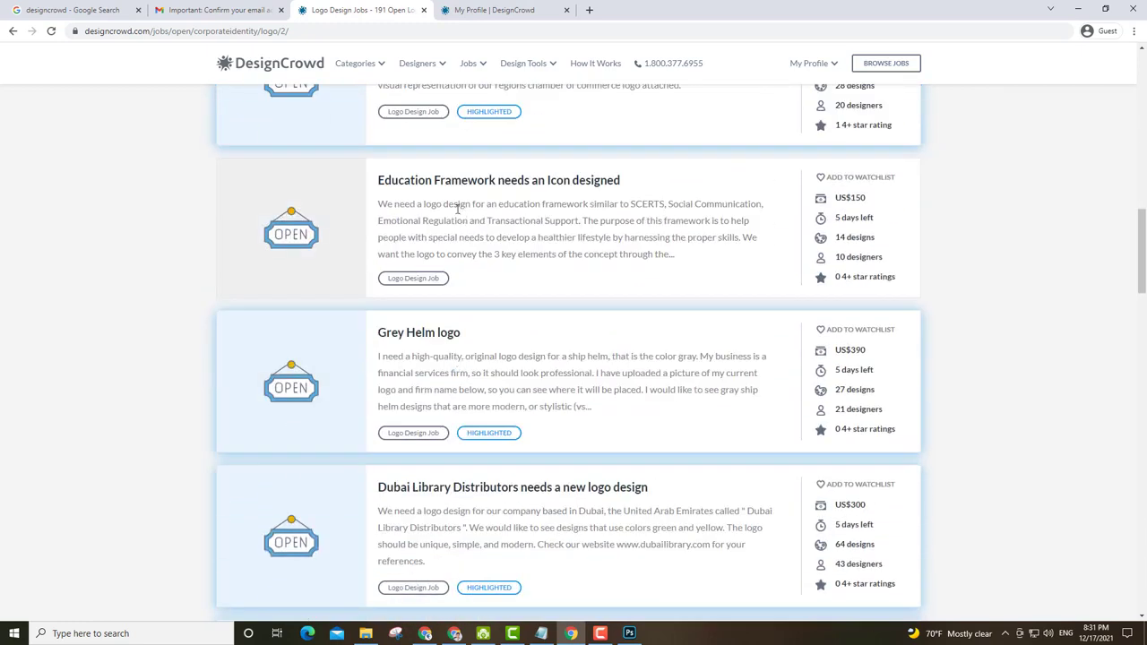
scroll(574, 242, "down", 2)
scroll(587, 283, "down", 2)
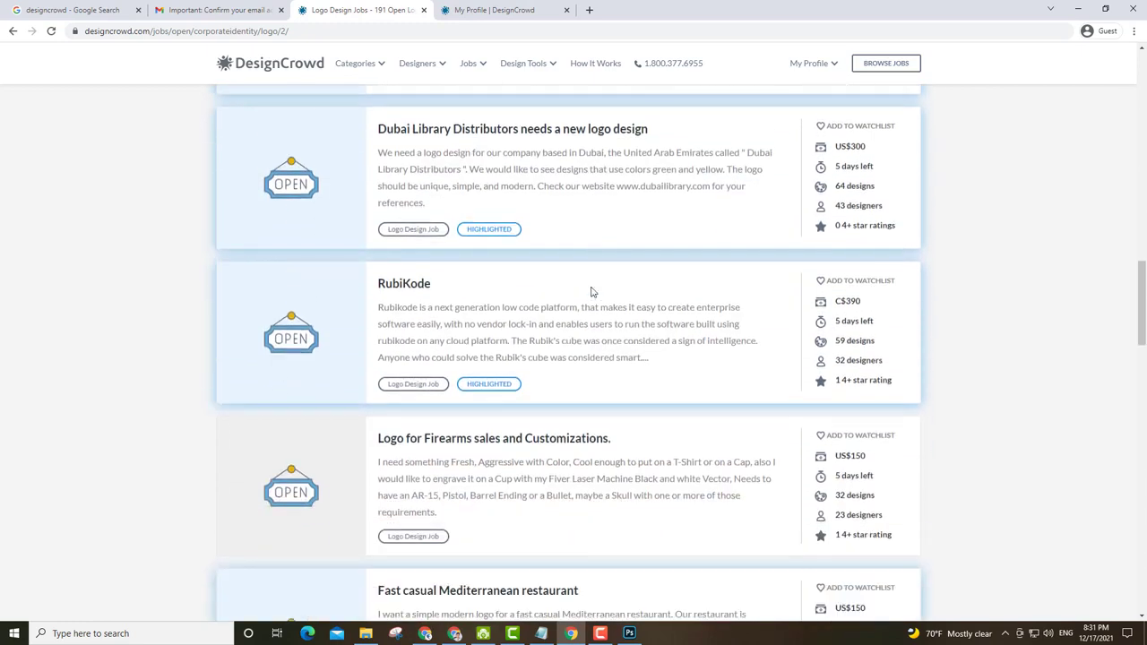
scroll(457, 297, "down", 3)
scroll(462, 296, "down", 3)
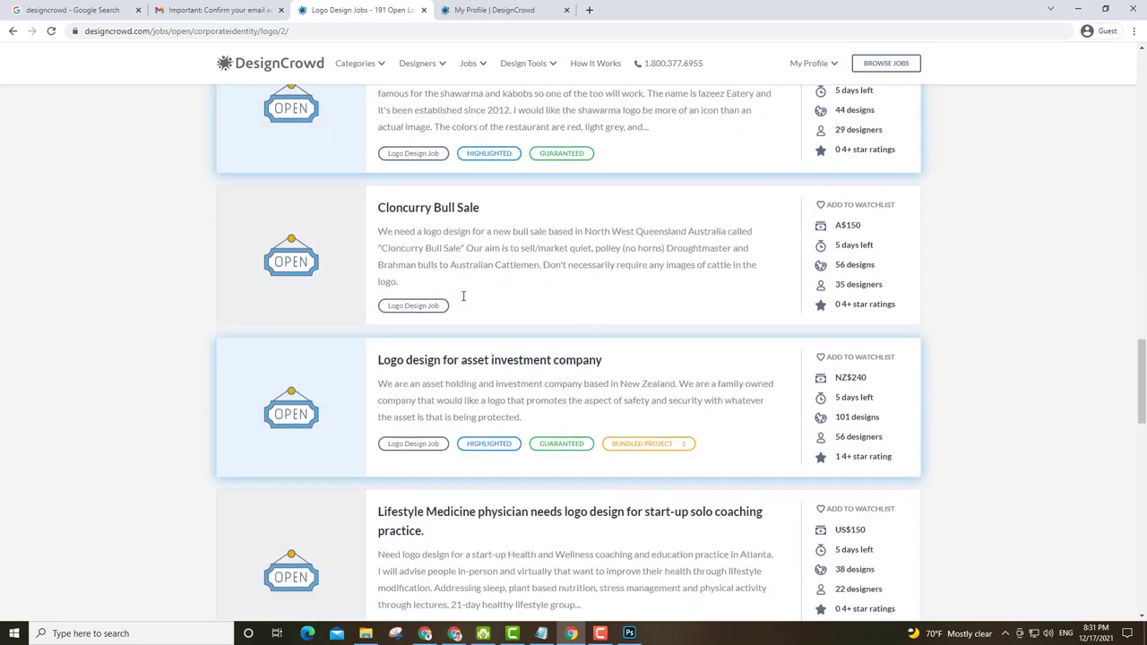
scroll(484, 306, "down", 3)
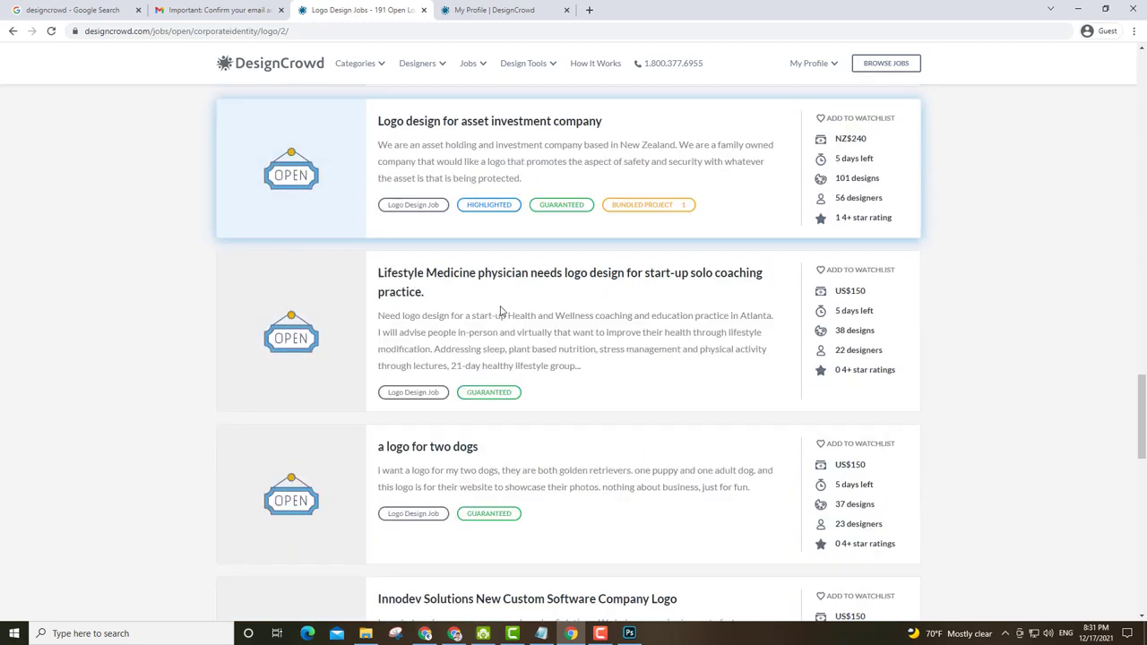
scroll(498, 312, "down", 3)
scroll(494, 314, "down", 2)
scroll(493, 318, "down", 2)
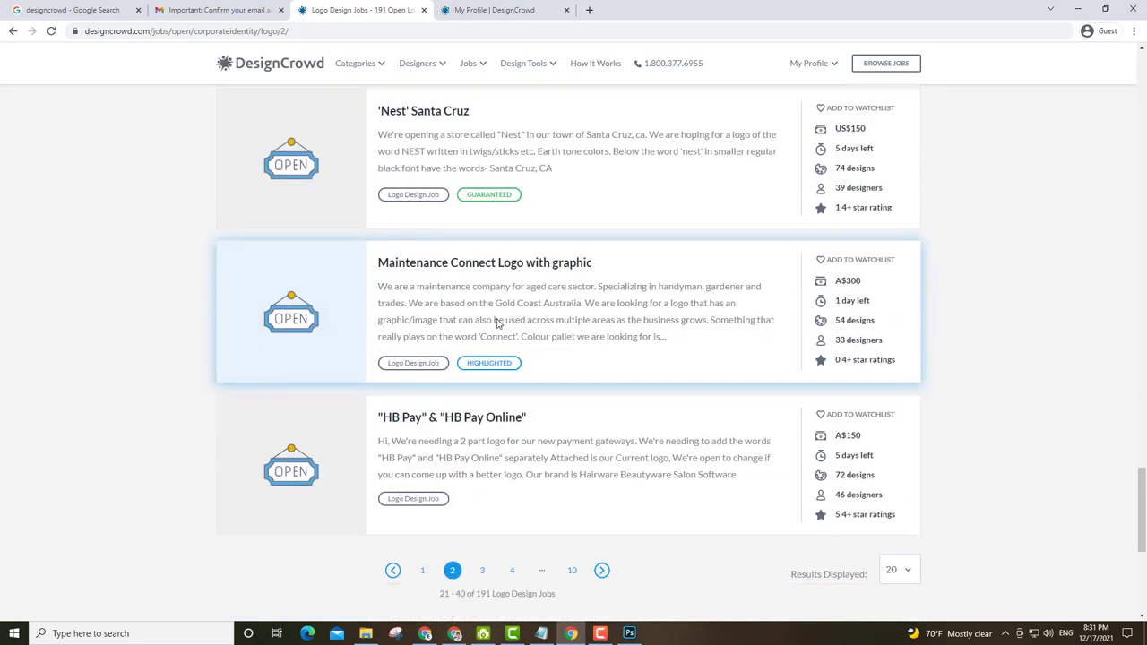
scroll(499, 325, "down", 2)
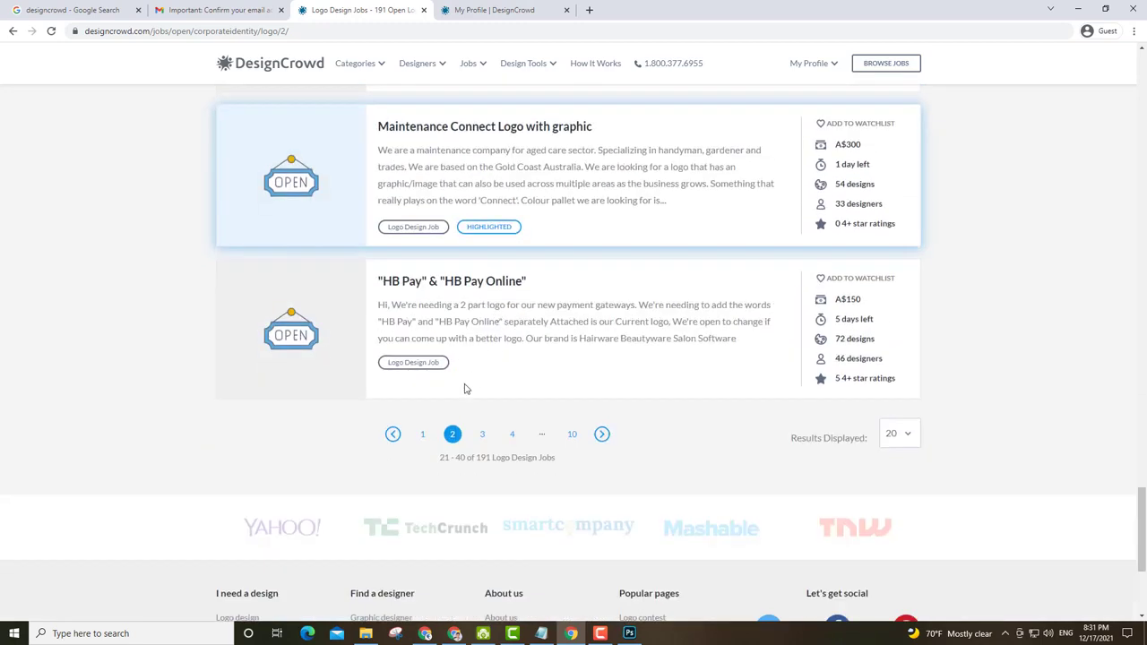
- Return to page 1 (jobs 1–20 of 191) and scroll to the Education Group listing
left_click(422, 435)
scroll(632, 355, "down", 5)
scroll(633, 355, "down", 5)
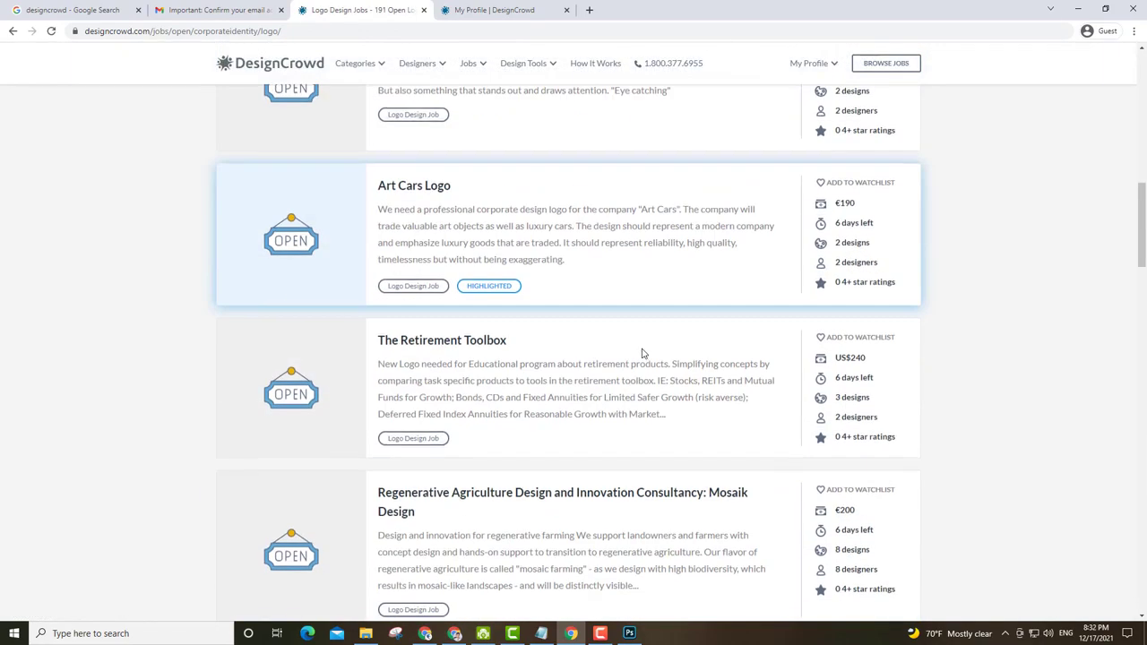
scroll(643, 354, "down", 4)
scroll(643, 354, "down", 4)
scroll(642, 355, "down", 4)
scroll(643, 354, "down", 4)
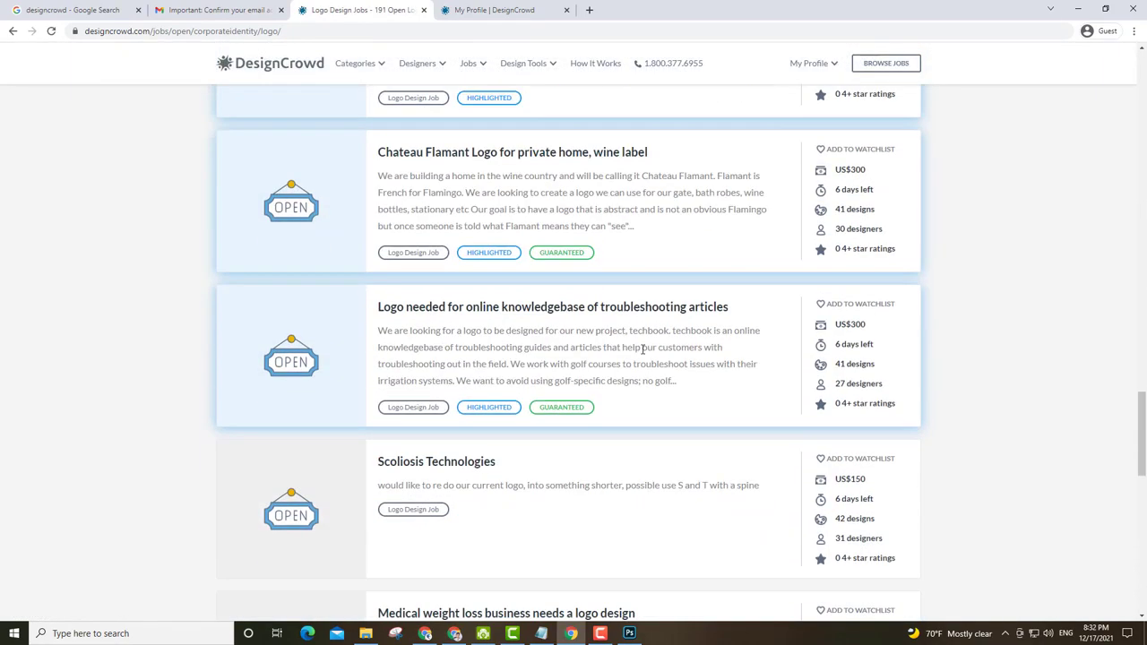
scroll(643, 352, "down", 3)
scroll(642, 350, "down", 4)
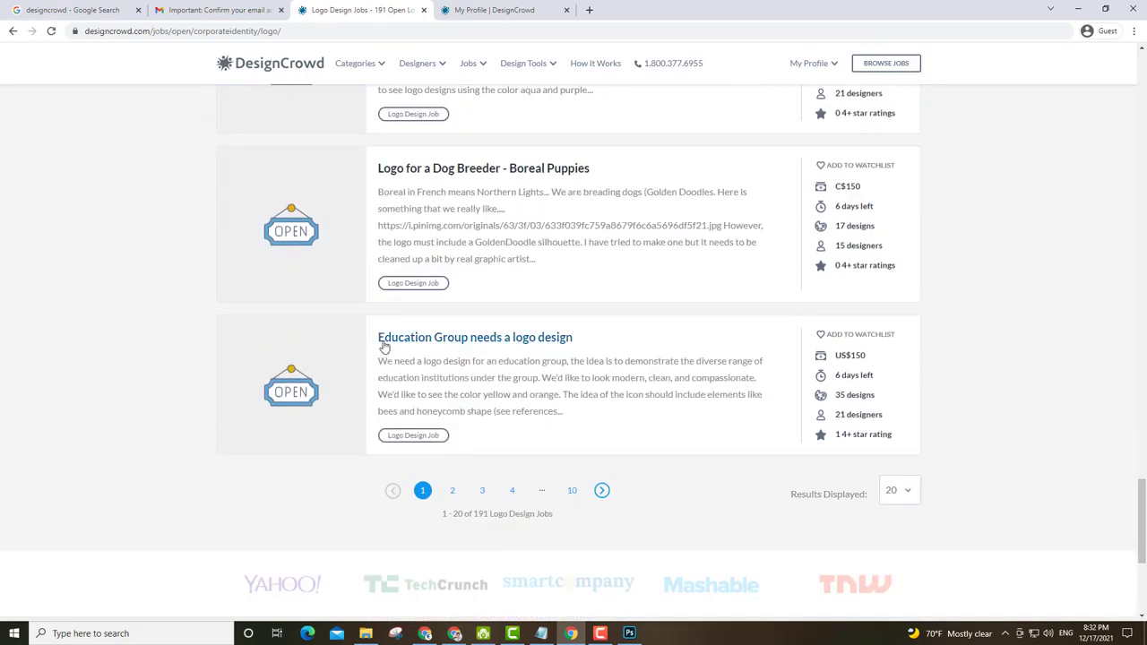
- Open the Education Group needs a logo design brief in a new tab and view it
right_click(519, 344)
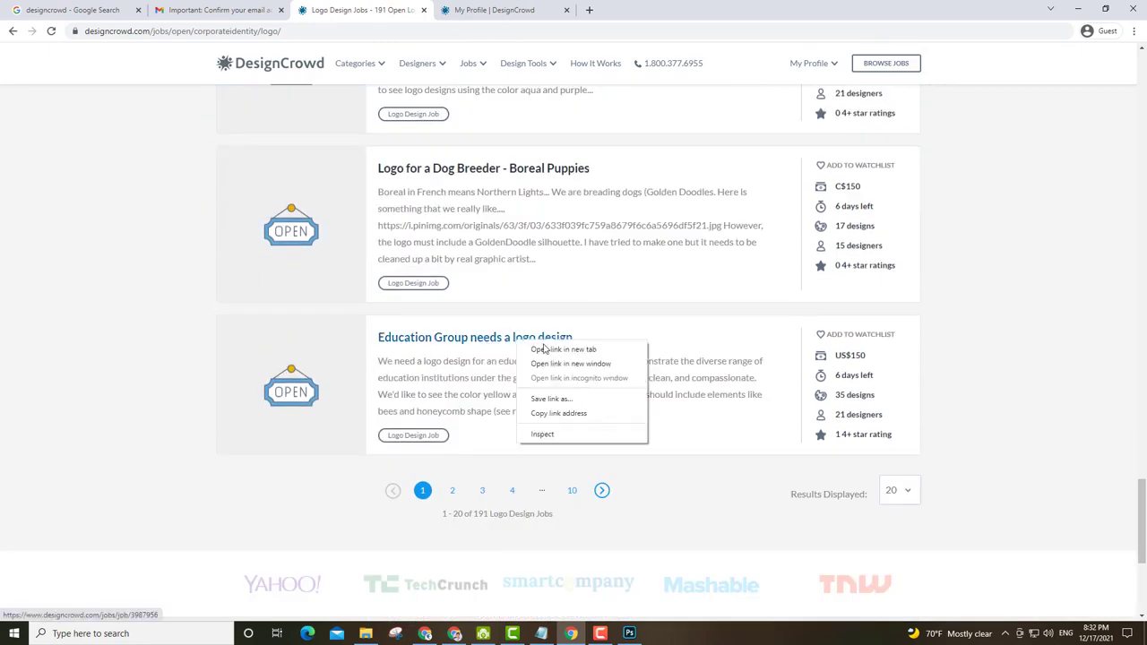
left_click(550, 349)
left_click(504, 8)
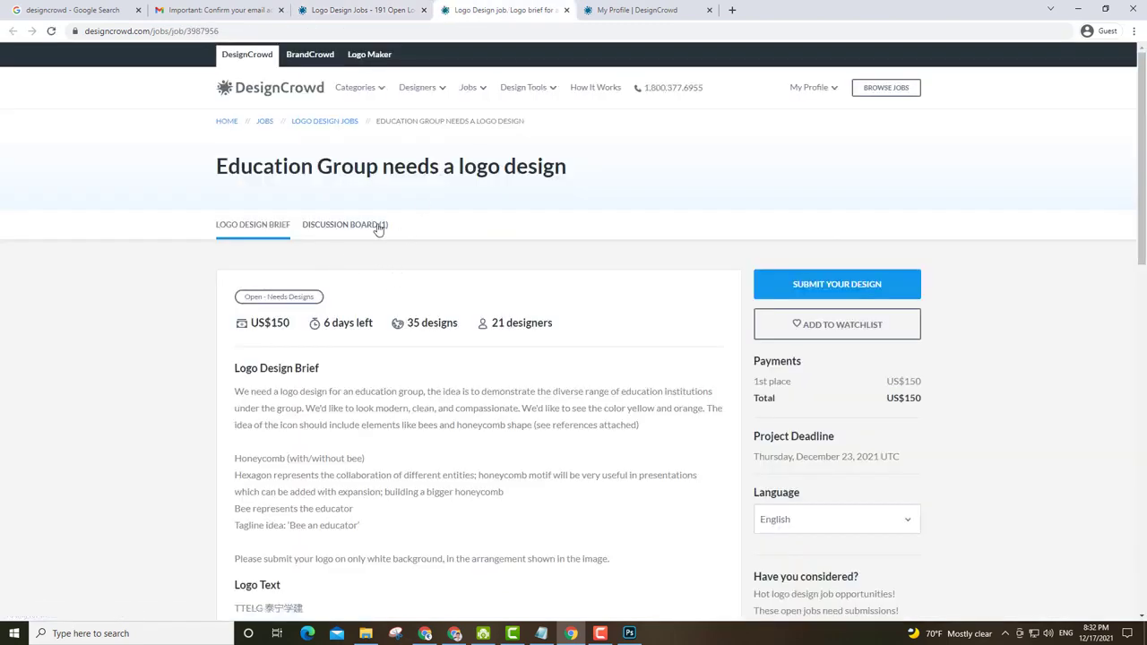
scroll(363, 350, "down", 2)
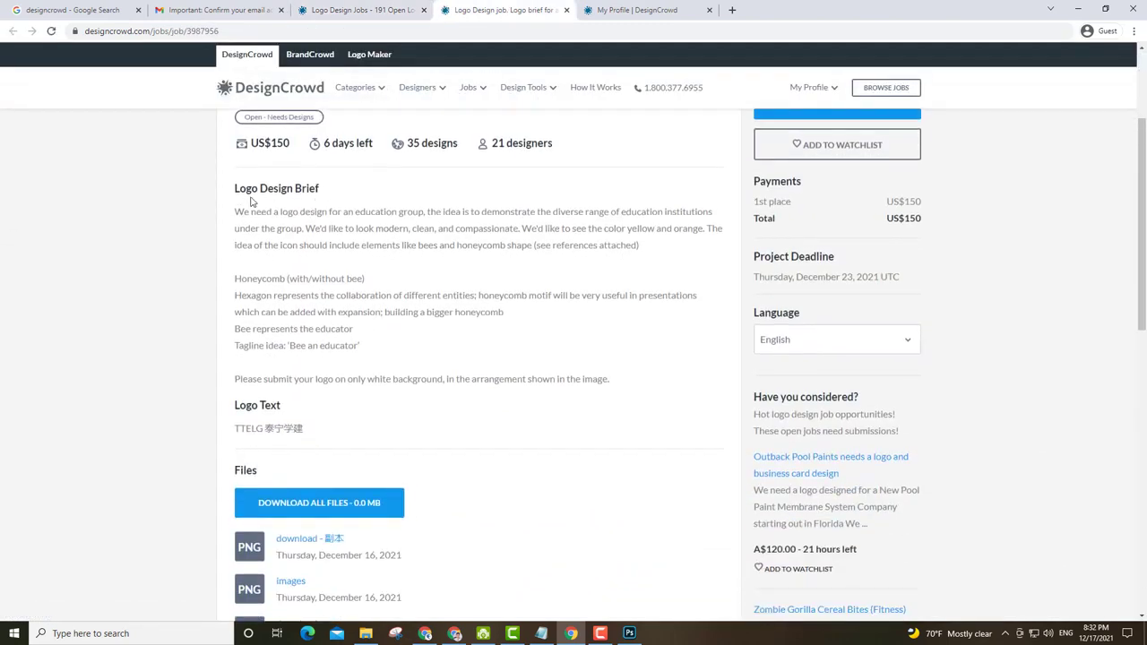
triple_click(256, 192)
left_click(256, 231)
- Select the phrase 'honeycomb shape' in the brief text
left_click_drag(458, 245, 507, 246)
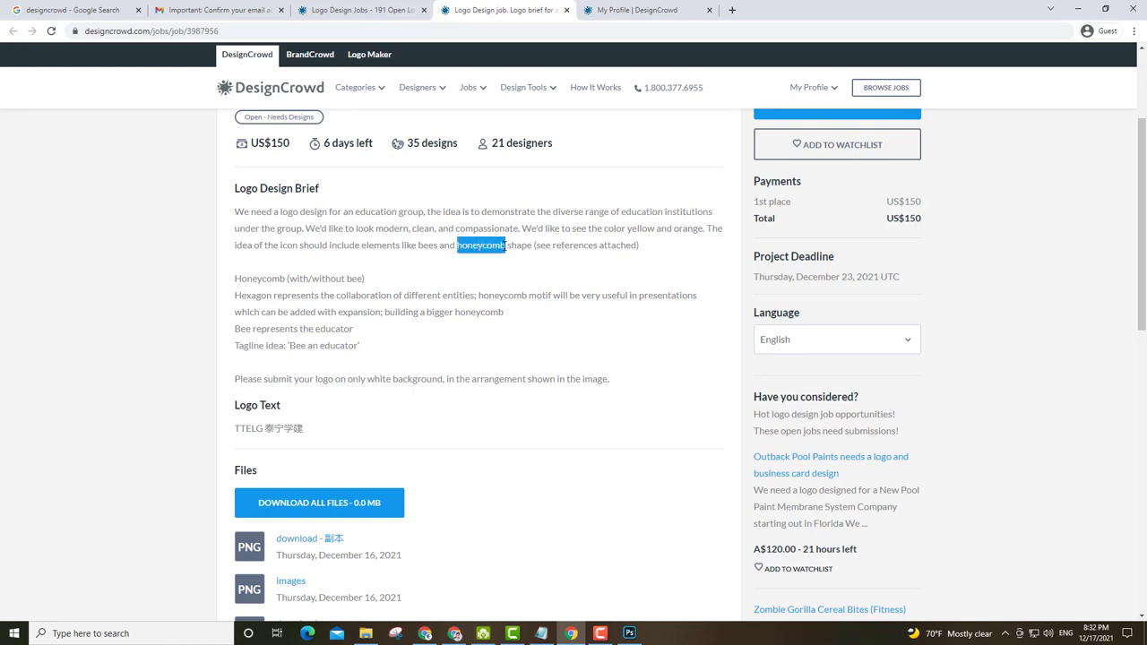
right_click(504, 245)
left_click(520, 257)
left_click_drag(458, 246, 532, 248)
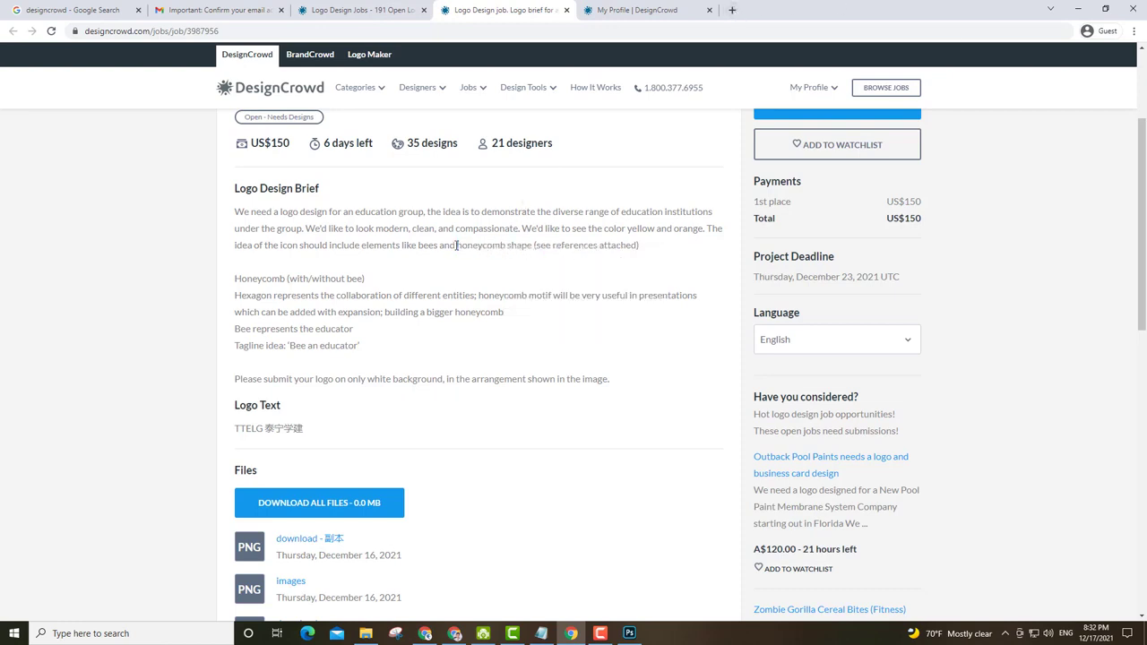
- Copy 'honeycomb shape', view its Google image results in a new tab, then return to the brief
right_click(533, 248)
left_click(556, 259)
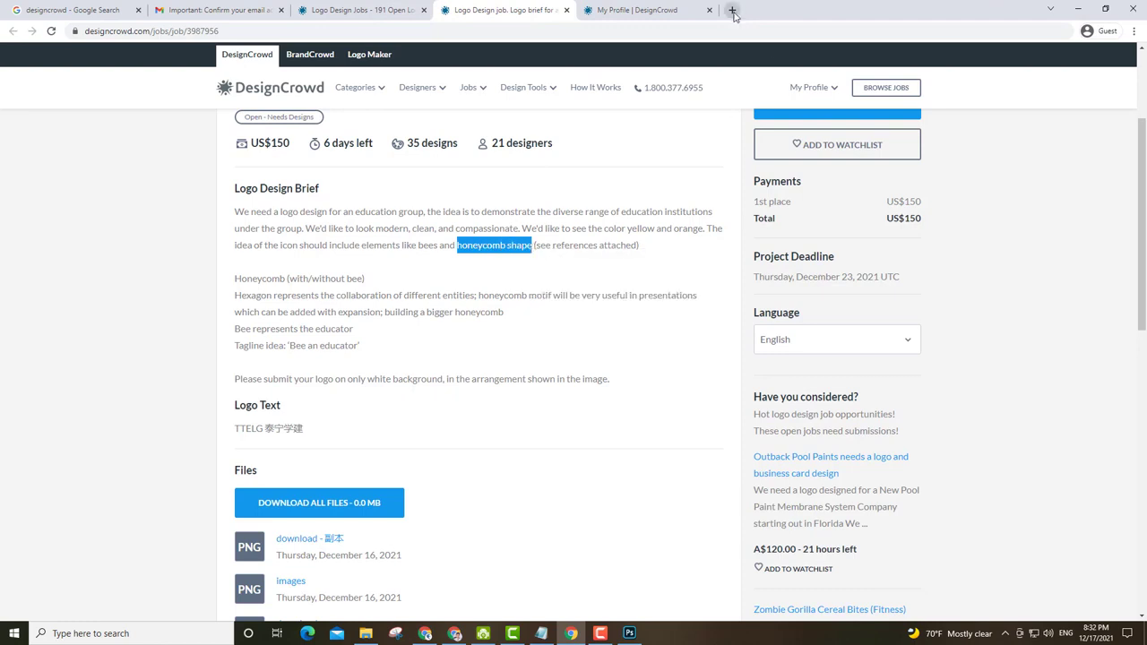
left_click(732, 10)
key("ctrl+v")
key("Return")
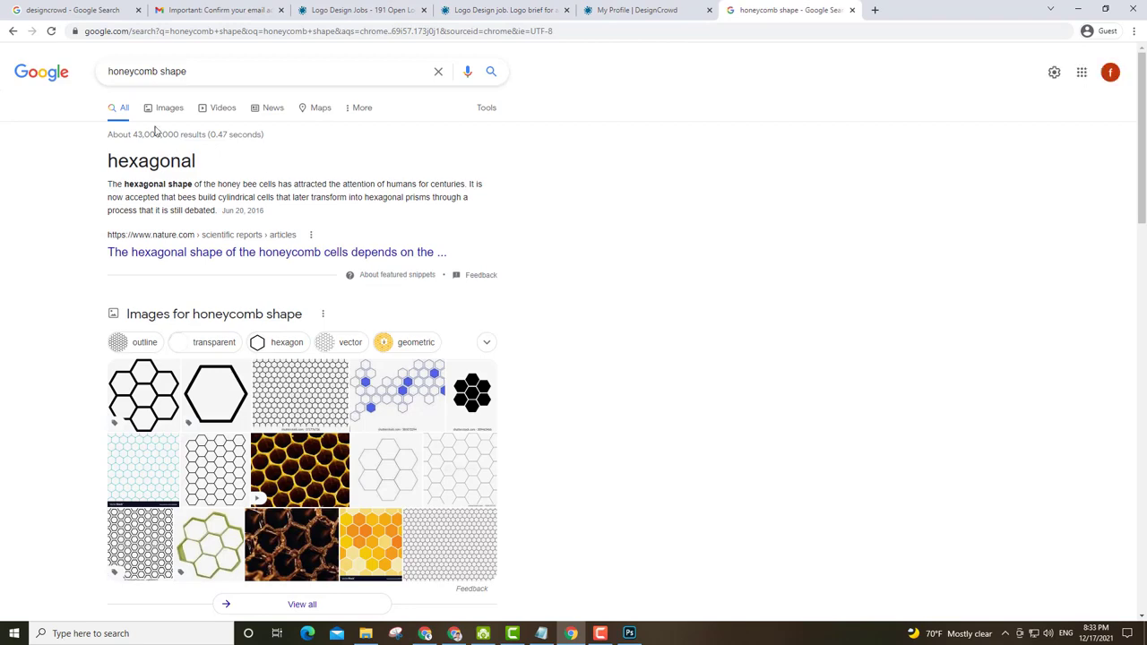
left_click(153, 108)
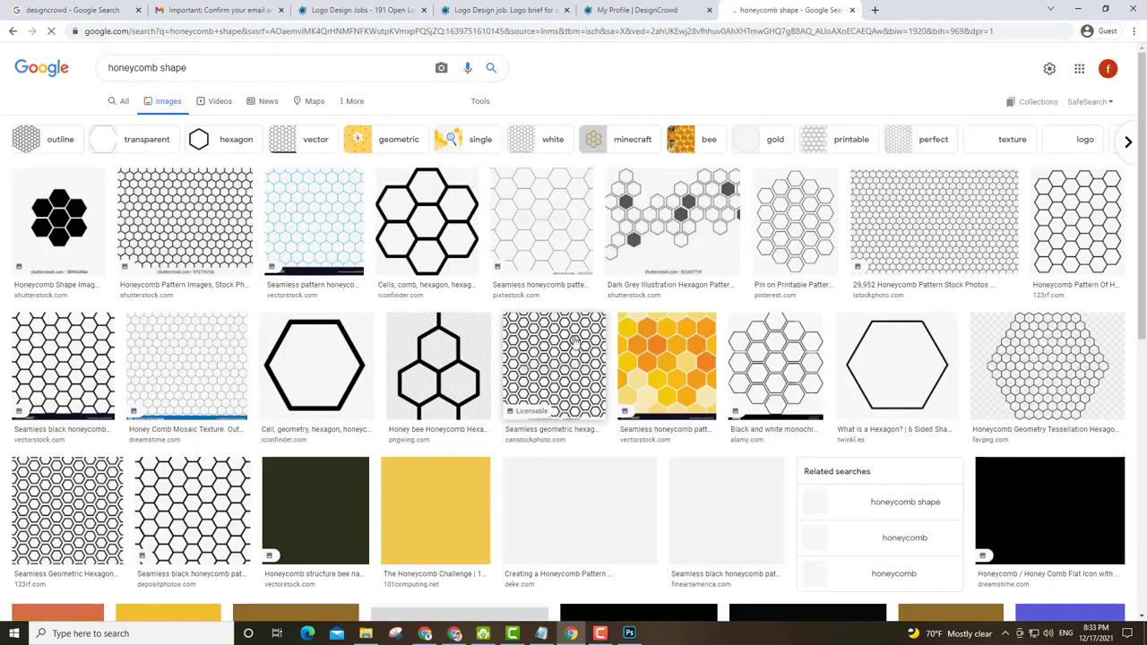
left_click(609, 12)
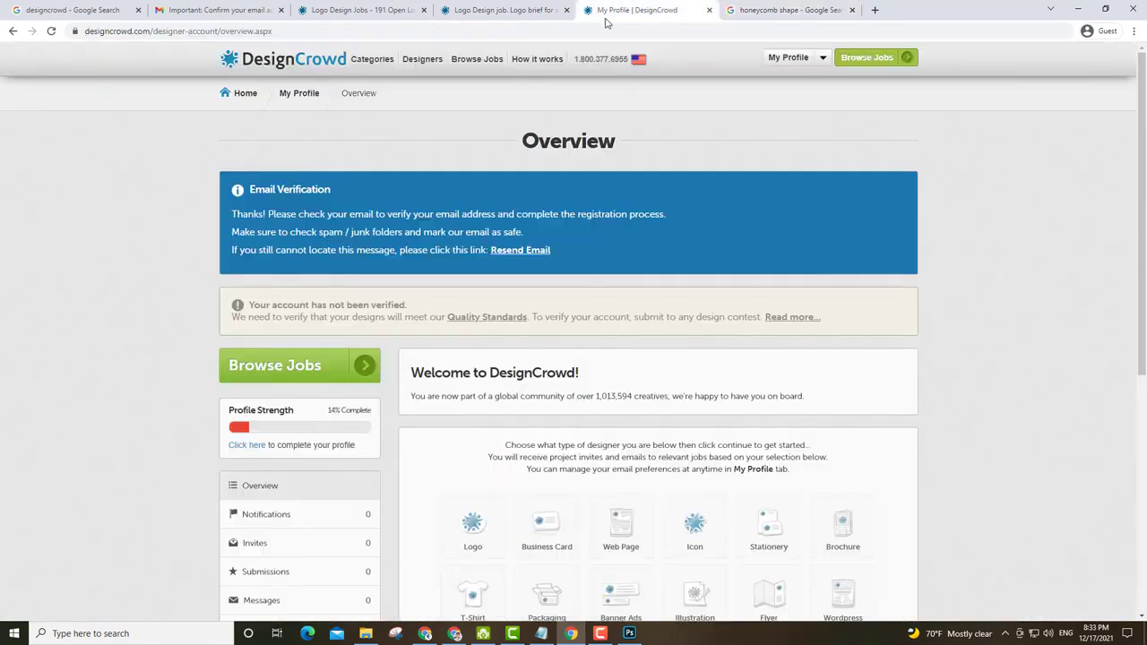
left_click(466, 10)
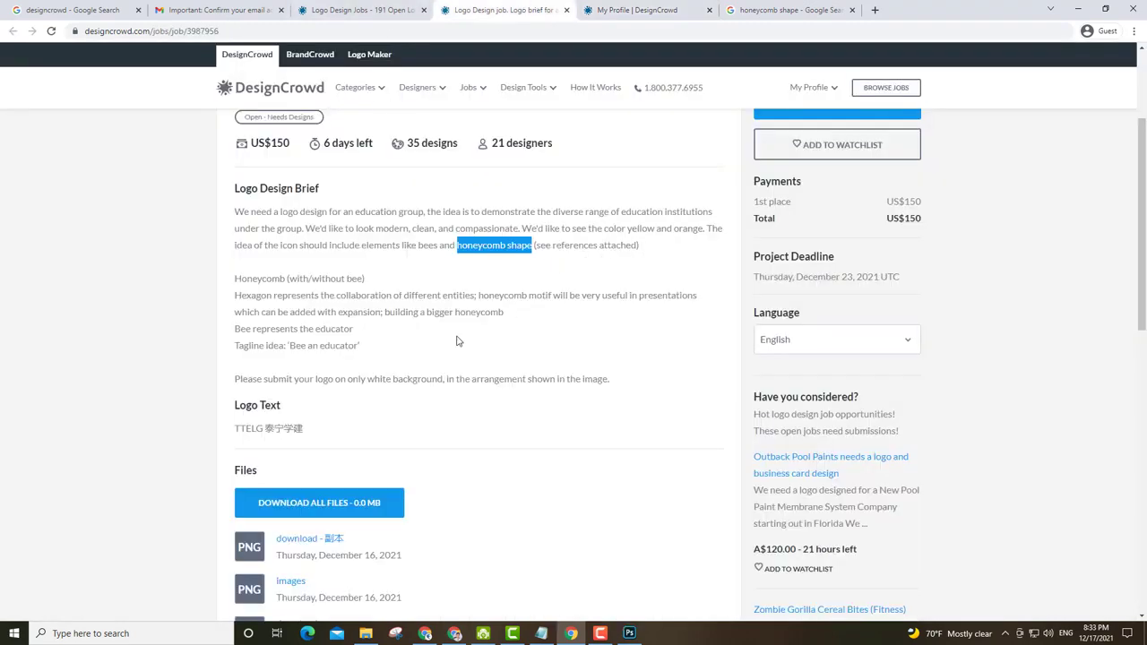
- Scroll the brief to its Files section and go back from the error page
scroll(431, 348, "down", 1)
scroll(359, 356, "down", 1)
scroll(295, 323, "down", 2)
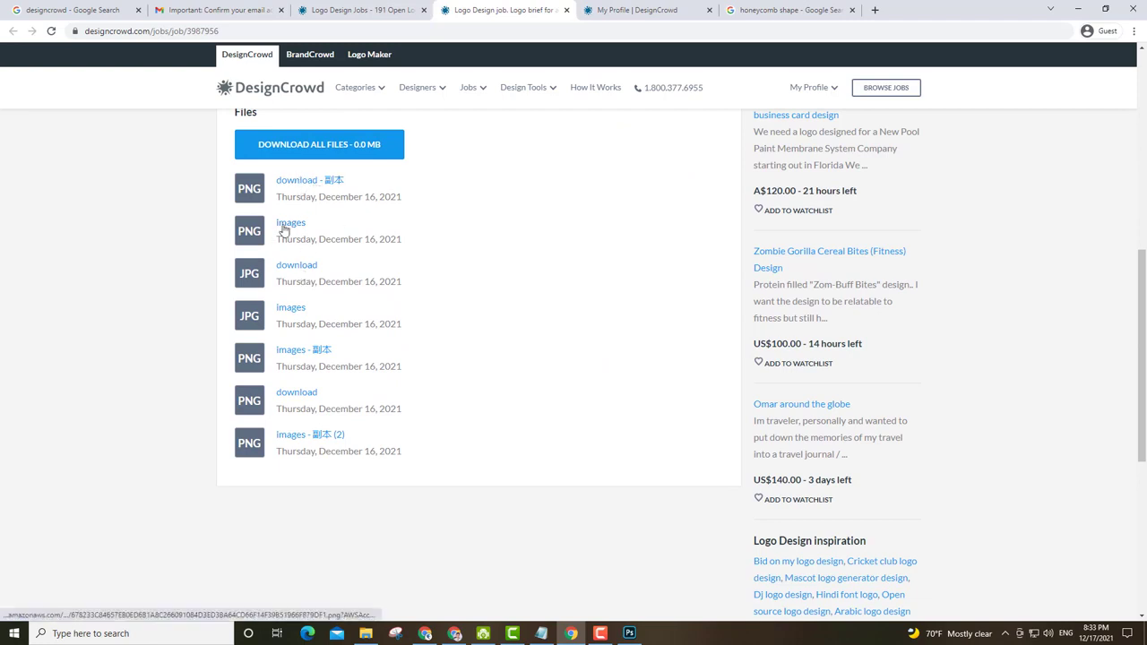
scroll(366, 238, "up", 2)
scroll(366, 320, "up", 1)
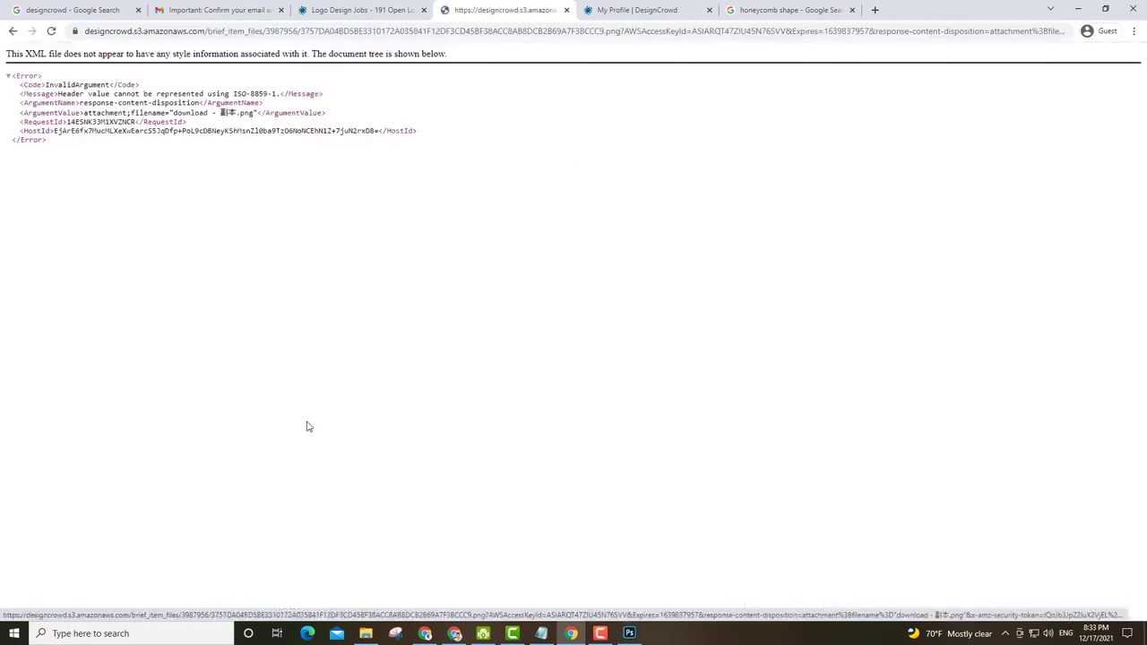
left_click(12, 31)
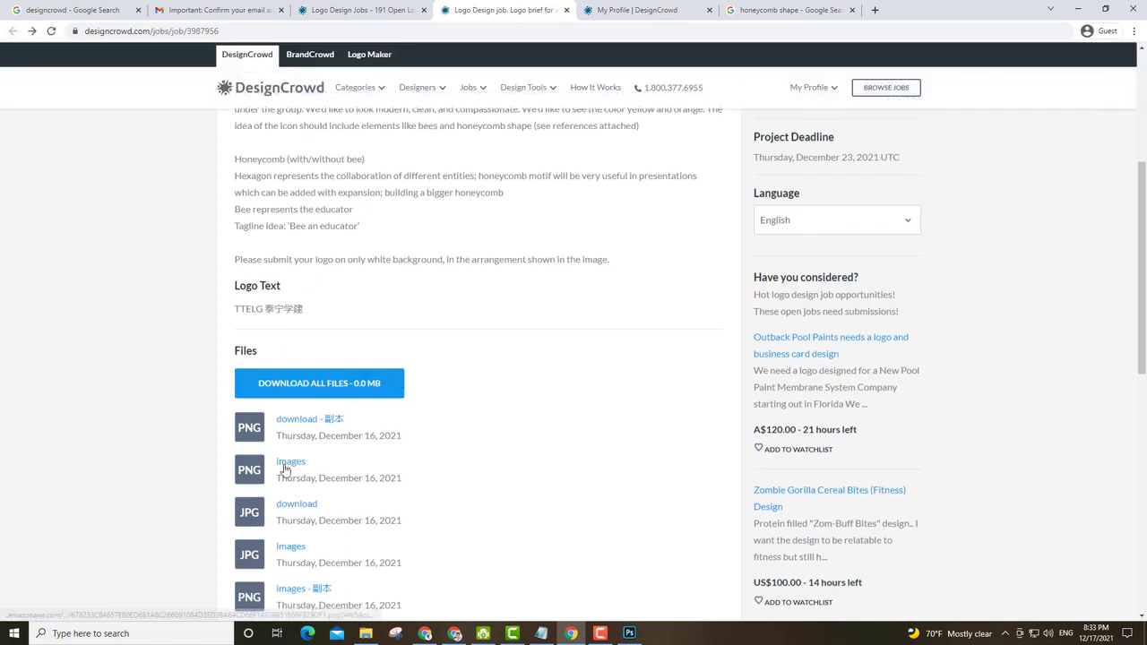
- Download images.png, view its bee-in-hexagon logo in Photos, then close the viewer
left_click(285, 464)
left_click(49, 605)
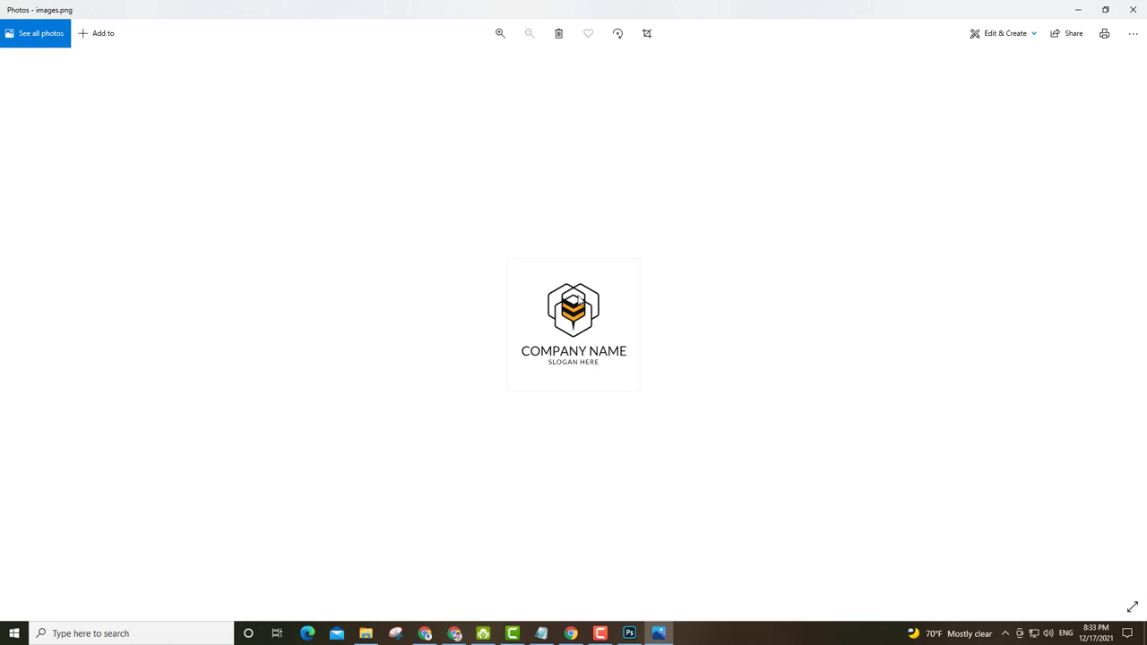
scroll(607, 244, "up", 2)
left_click(1133, 9)
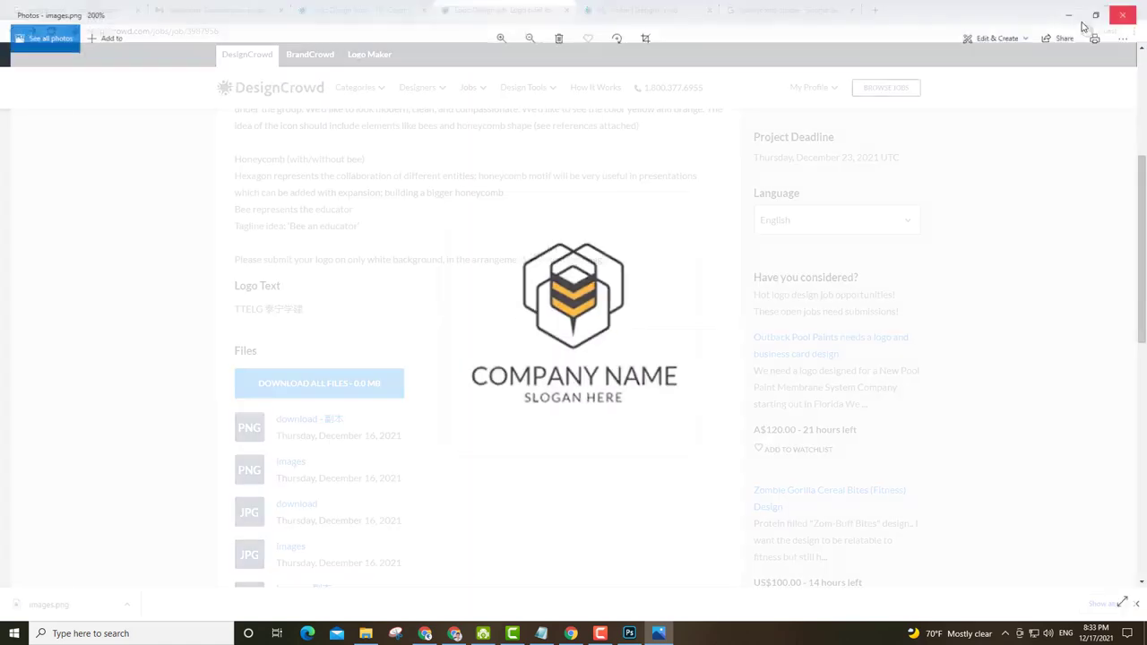
scroll(384, 350, "down", 2)
scroll(384, 351, "down", 3)
scroll(440, 354, "up", 4)
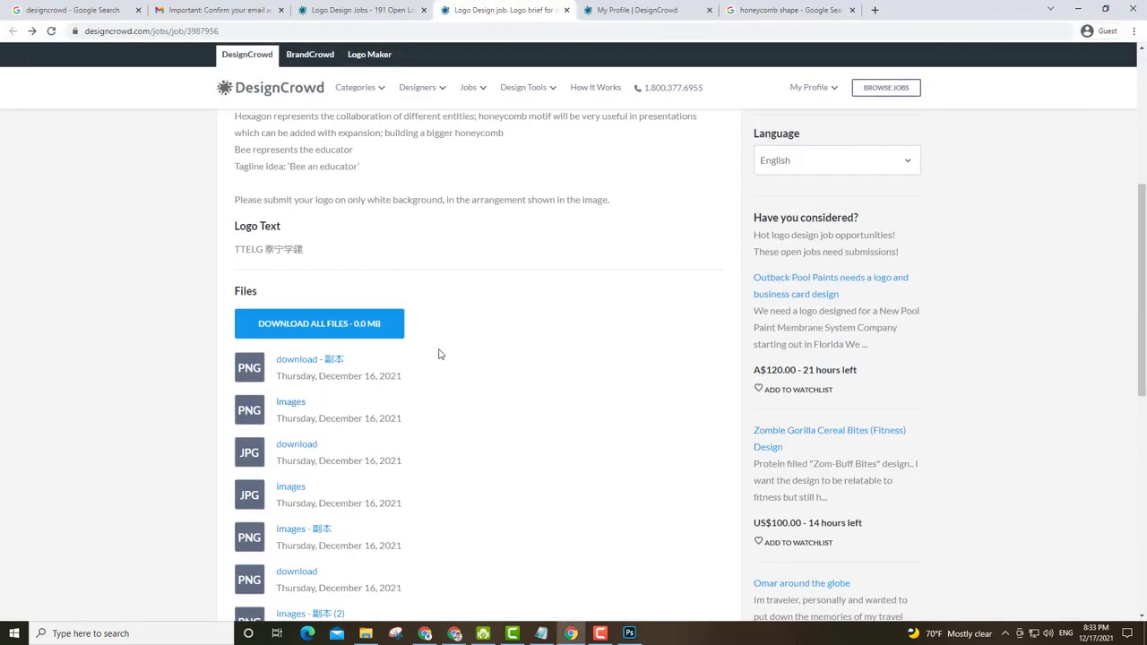
scroll(440, 354, "up", 4)
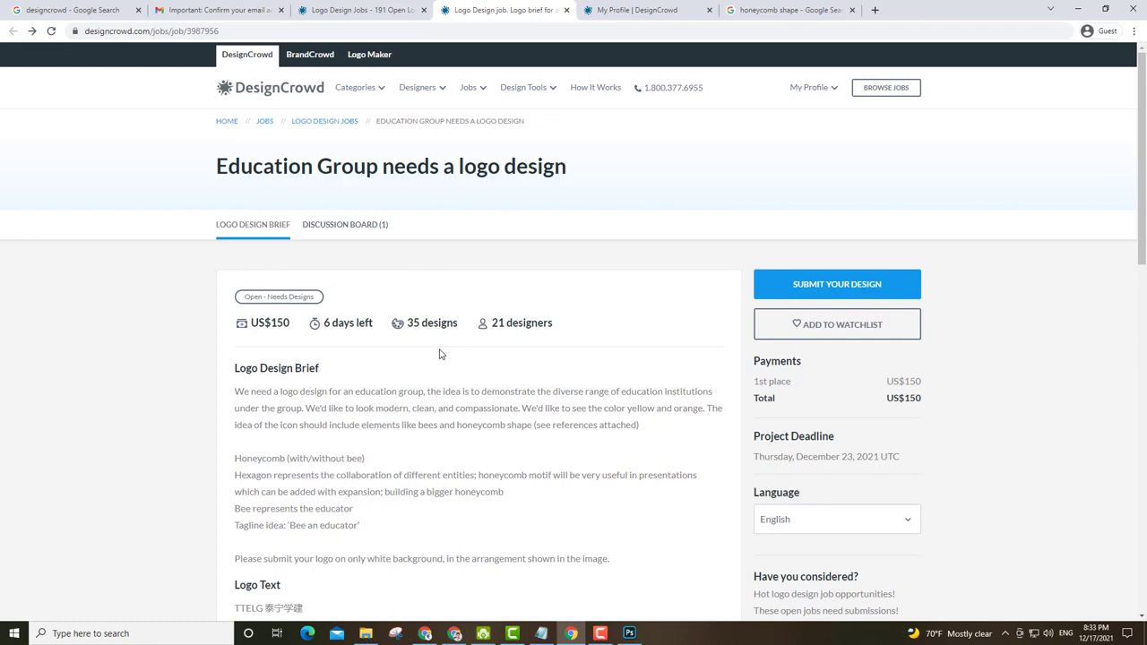
- Open the Submit your design form for the job and click into the design title field
left_click(820, 285)
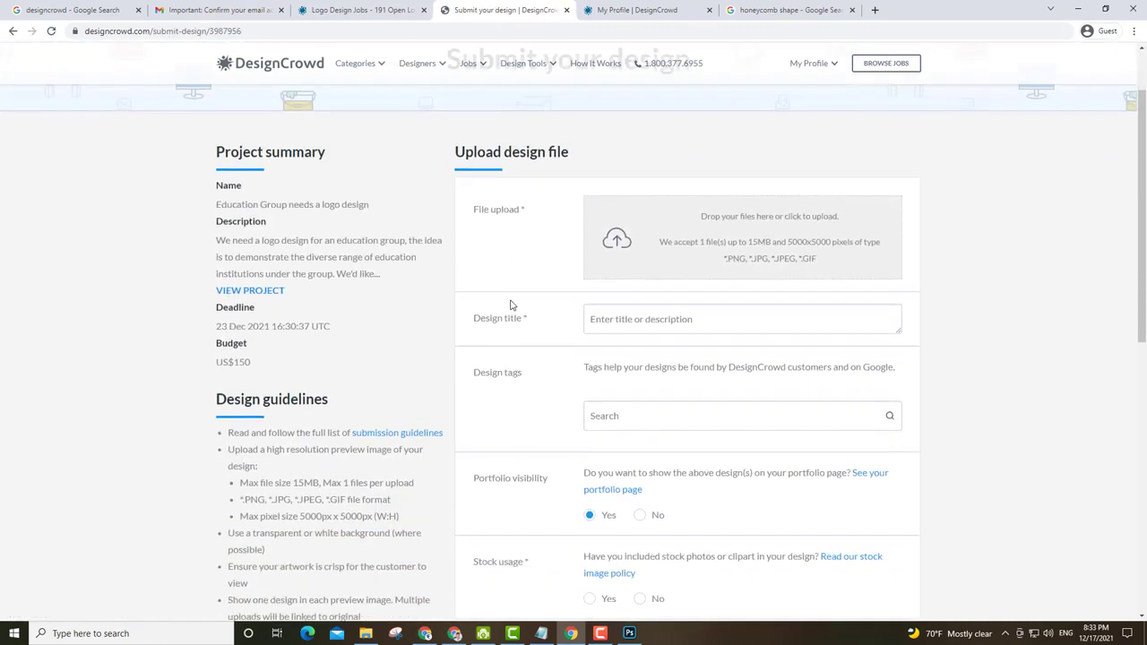
scroll(511, 306, "down", 1)
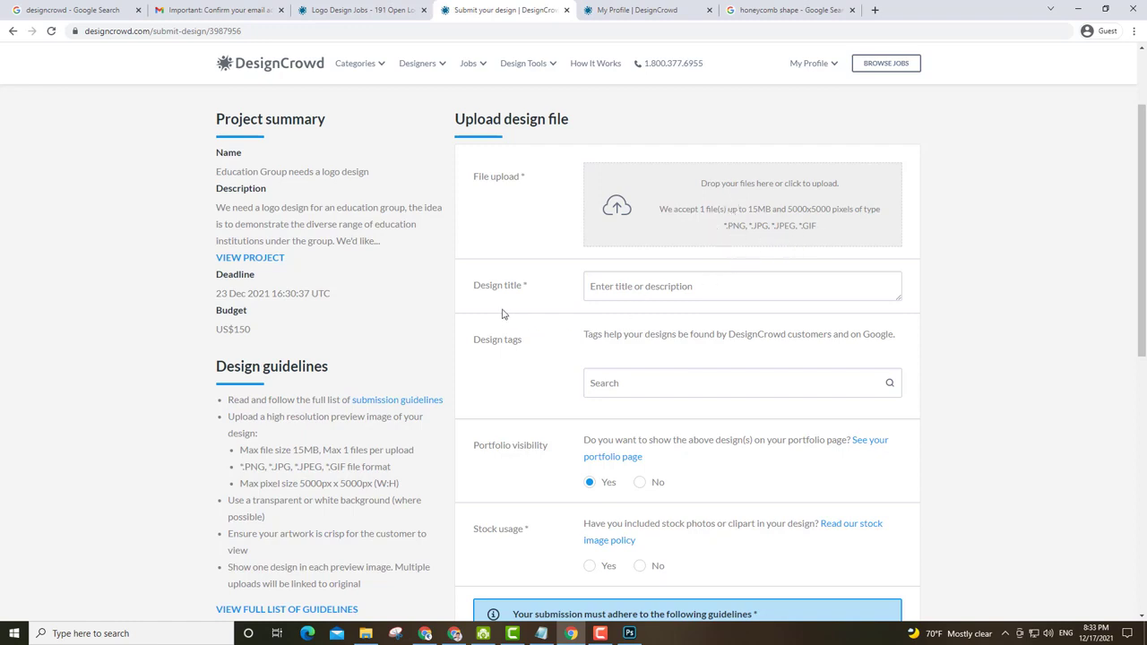
scroll(502, 314, "down", 1)
left_click(727, 224)
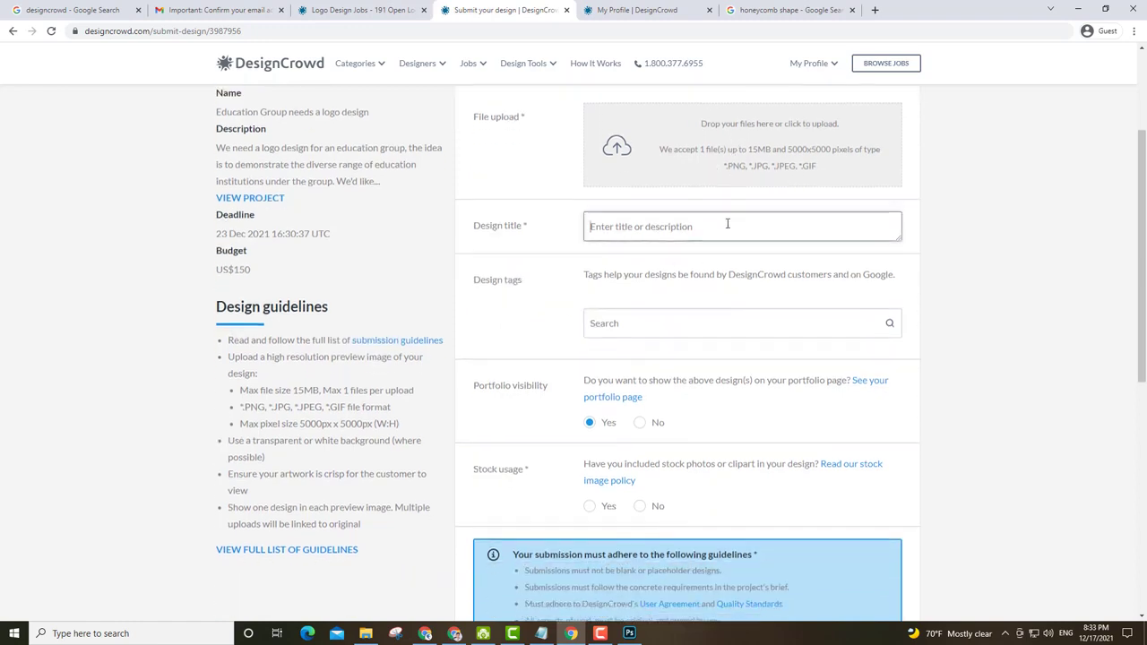
scroll(595, 230, "up", 2)
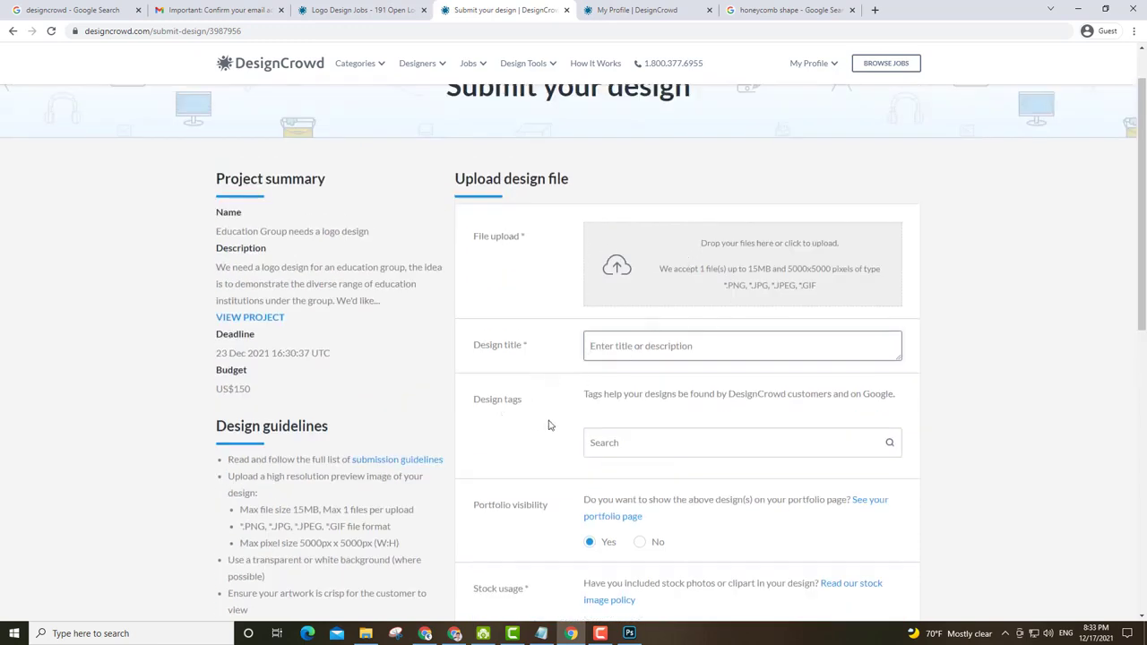
- Click the design tags field, tick the submission guidelines checkbox, and scroll back up
scroll(666, 332, "down", 2)
left_click(647, 322)
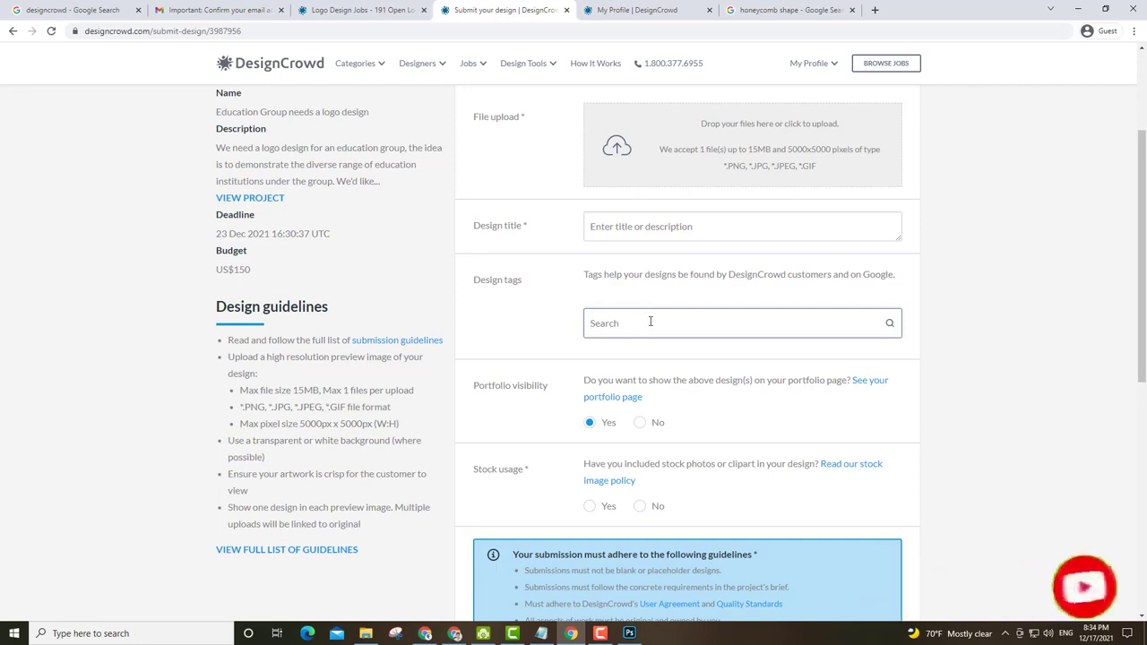
scroll(666, 333, "down", 1)
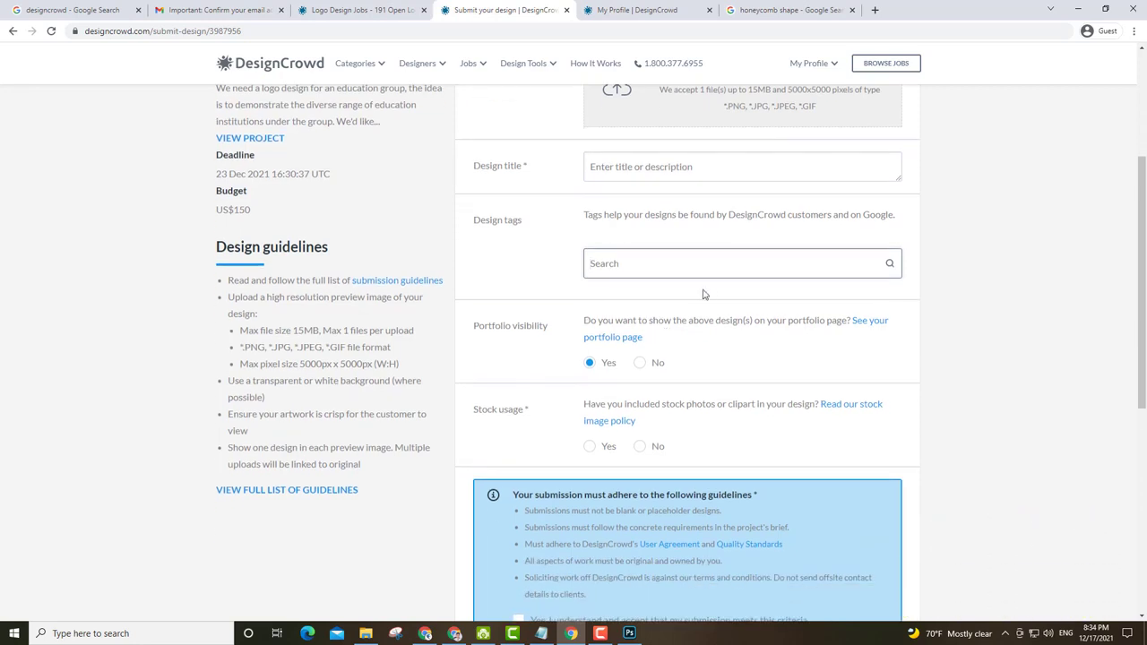
scroll(568, 340, "down", 1)
scroll(503, 444, "down", 3)
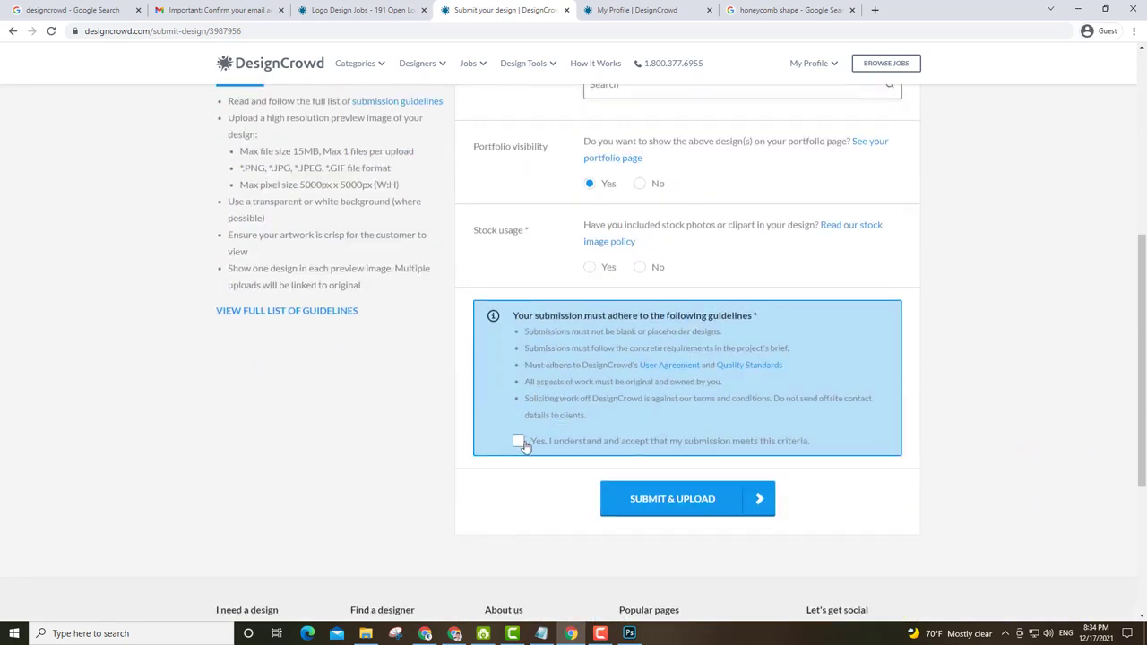
left_click(518, 441)
left_click(679, 507)
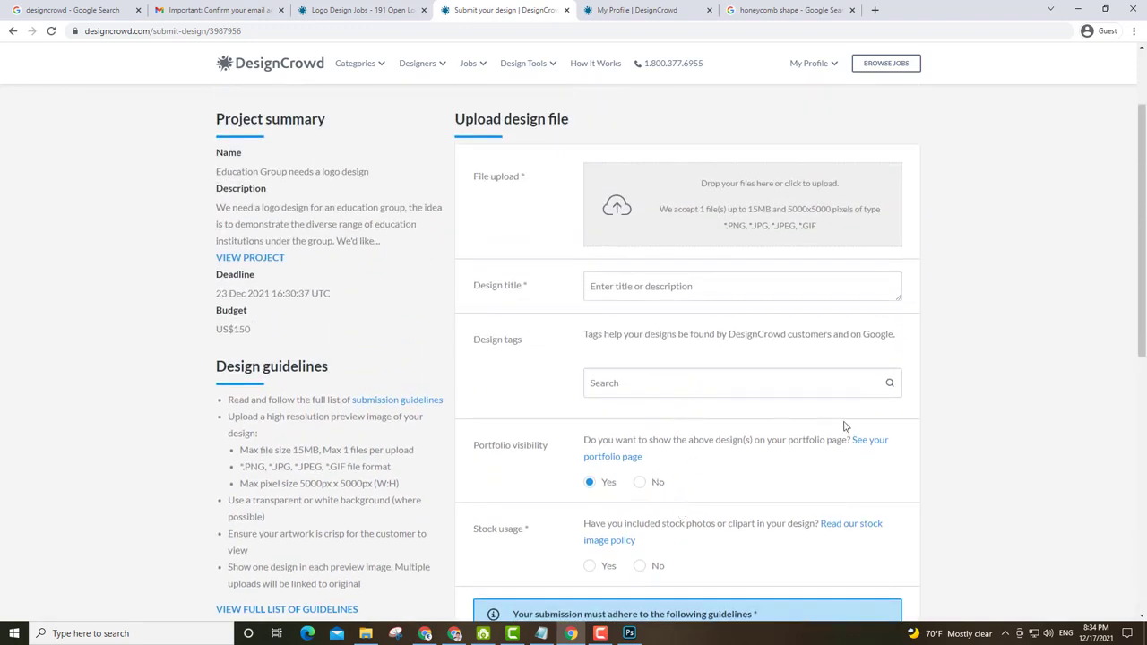
scroll(852, 402, "up", 2)
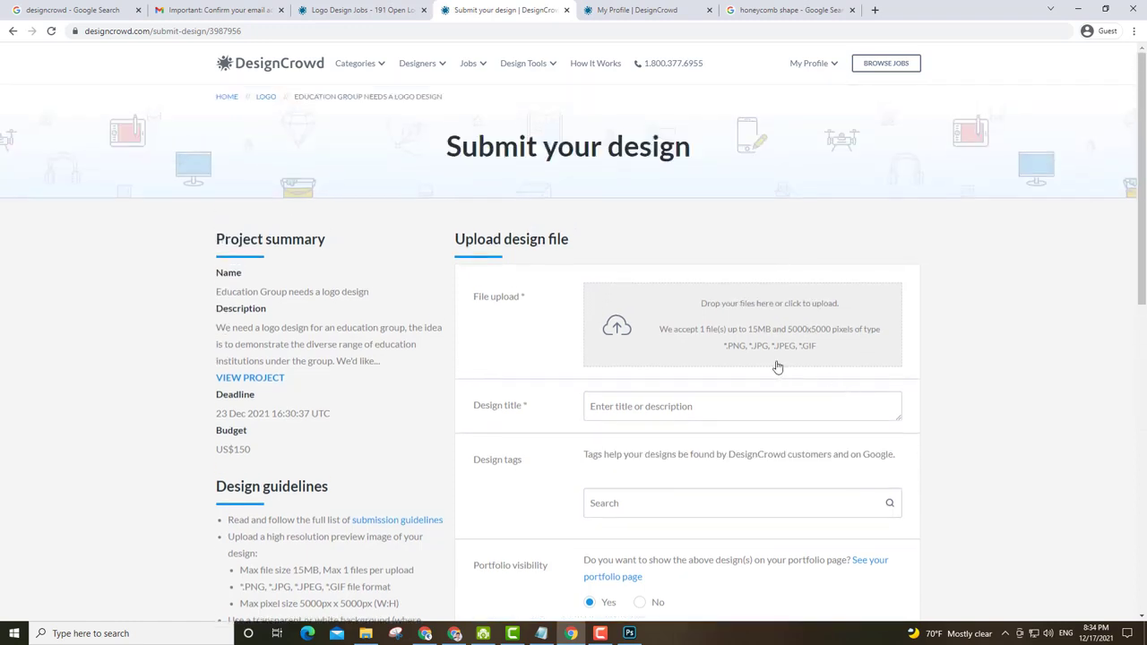